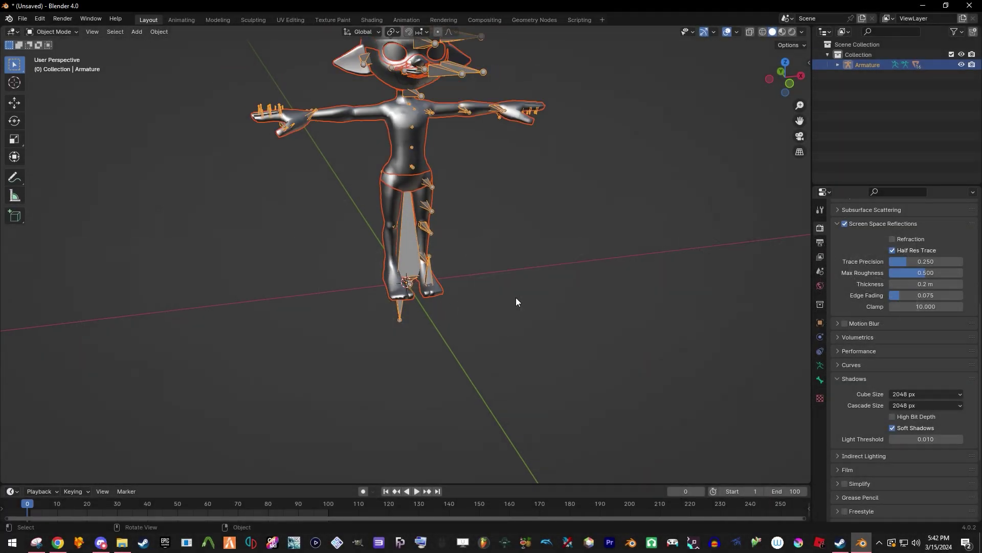
Select the armature with all its meshes and clear their parent relationship.
middle_click_drag(516, 297, 437, 219)
scroll(463, 270, "down", 2)
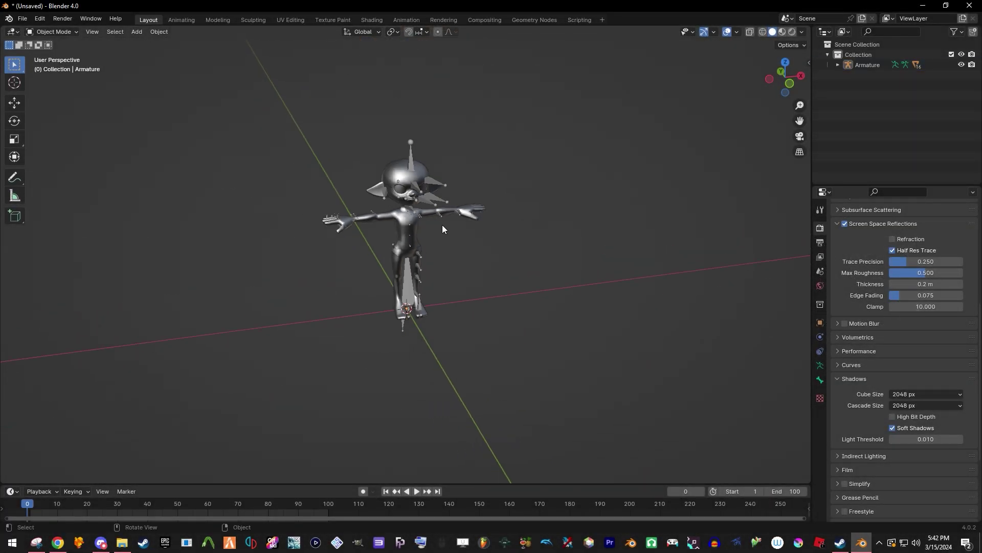
key("a")
scroll(453, 241, "down", 3)
scroll(453, 241, "up", 4)
left_click(508, 247)
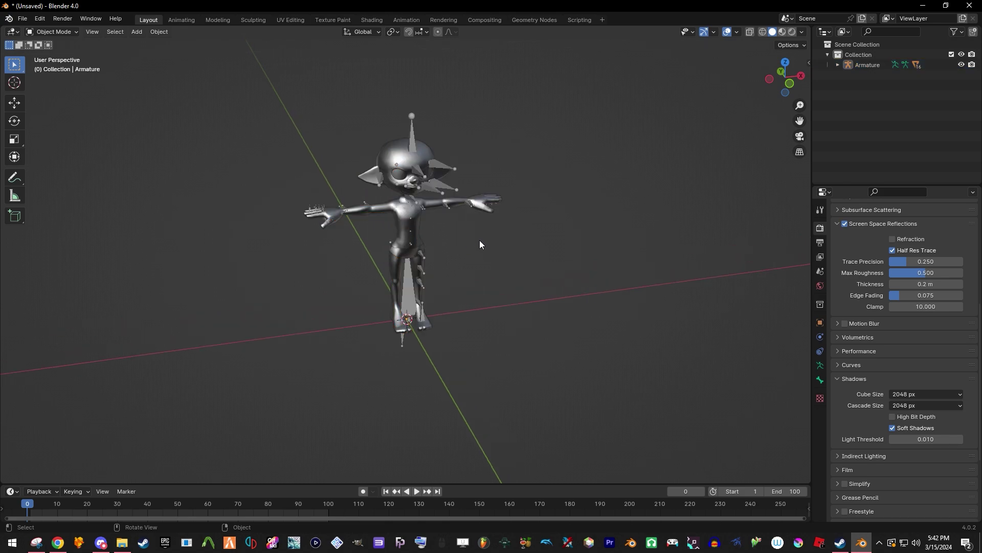
key("a")
right_click(480, 244)
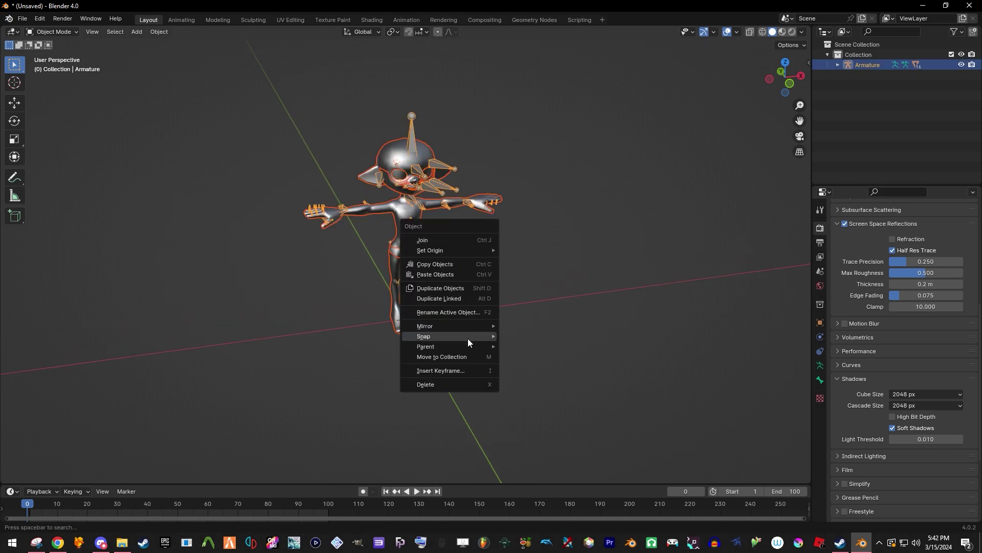
mouse_move(463, 346)
left_click(554, 325)
Set the armature's scale to 1.000 on the X, Y and Z axes.
scroll(522, 310, "down", 8)
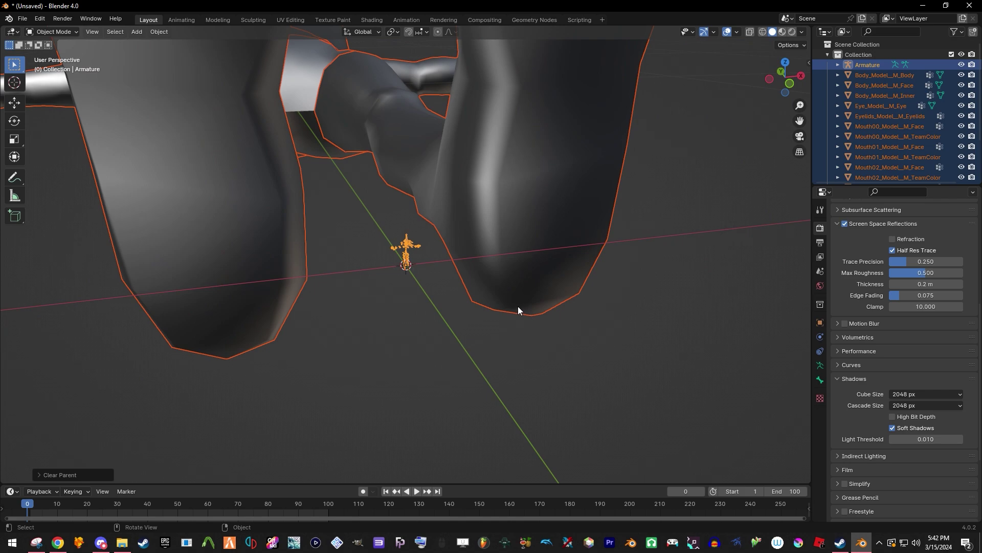
middle_click_drag(417, 282, 552, 263)
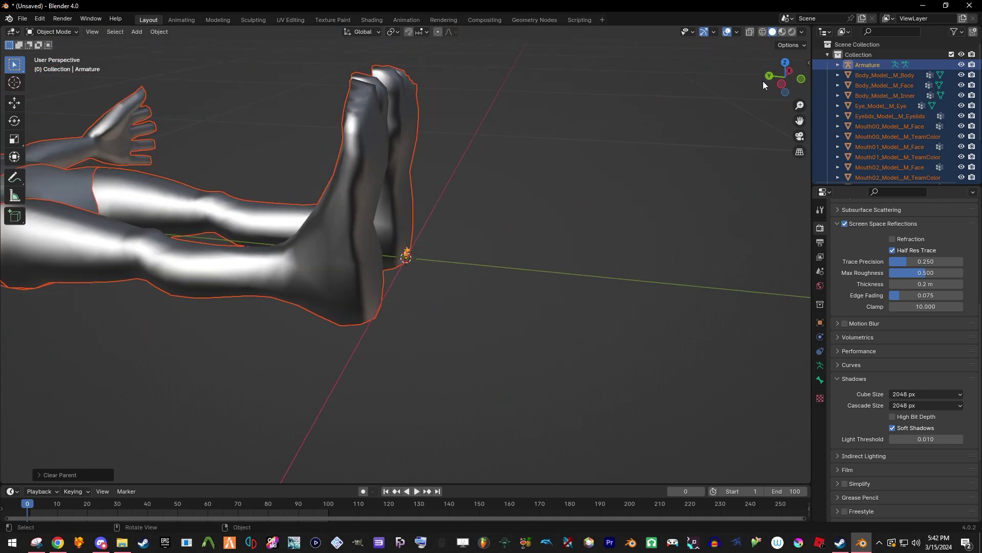
left_click(781, 84)
scroll(425, 207, "down", 8)
middle_click_drag(426, 208, 465, 208, "shift")
left_click(425, 188)
scroll(424, 188, "up", 4)
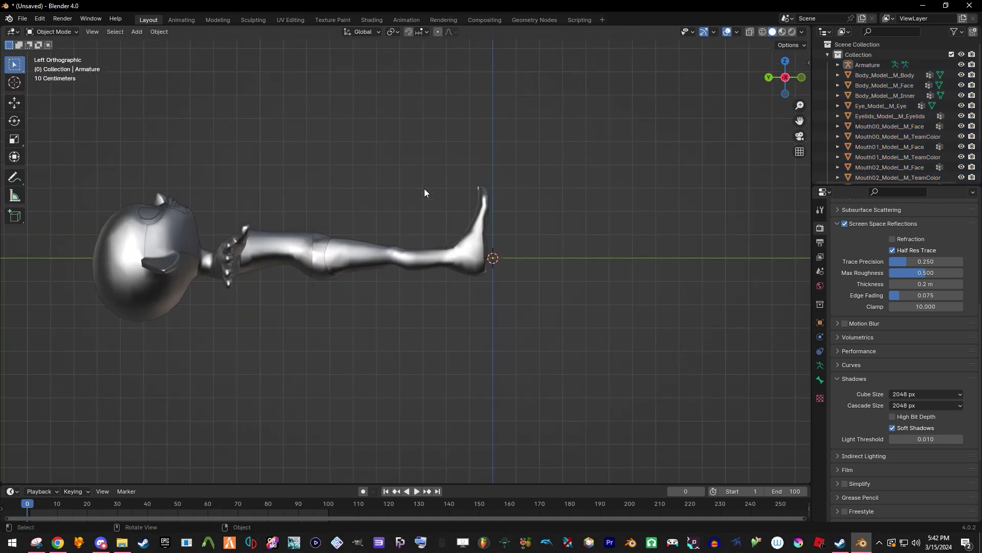
scroll(425, 193, "down", 2)
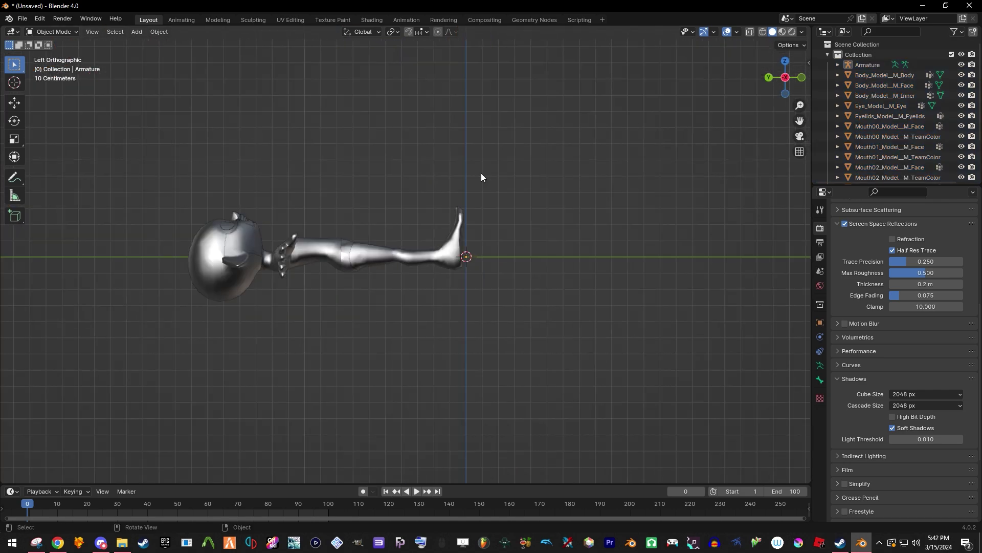
left_click(808, 64)
left_click(326, 241)
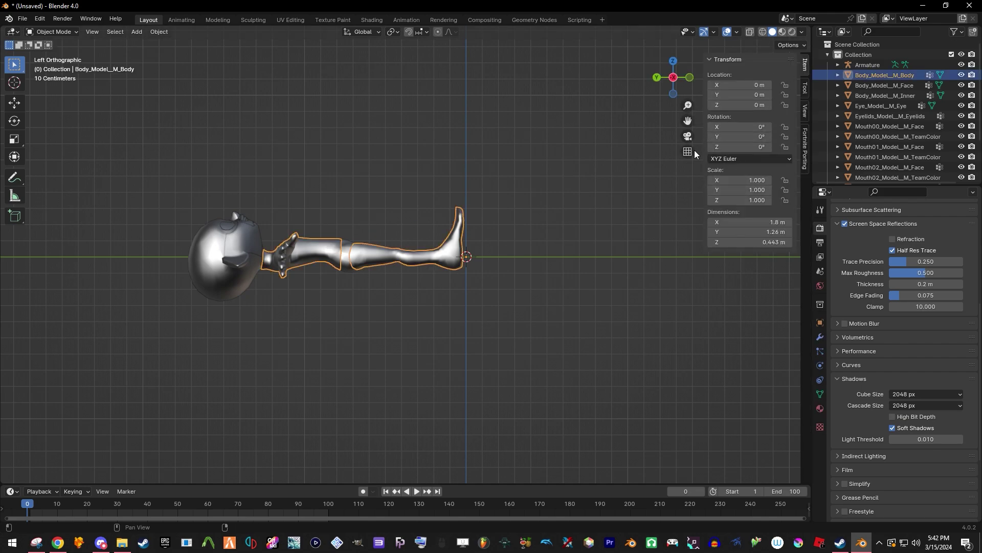
middle_click_drag(553, 205, 515, 408)
left_click(518, 410)
left_click_drag(757, 199, 757, 179)
key("Return")
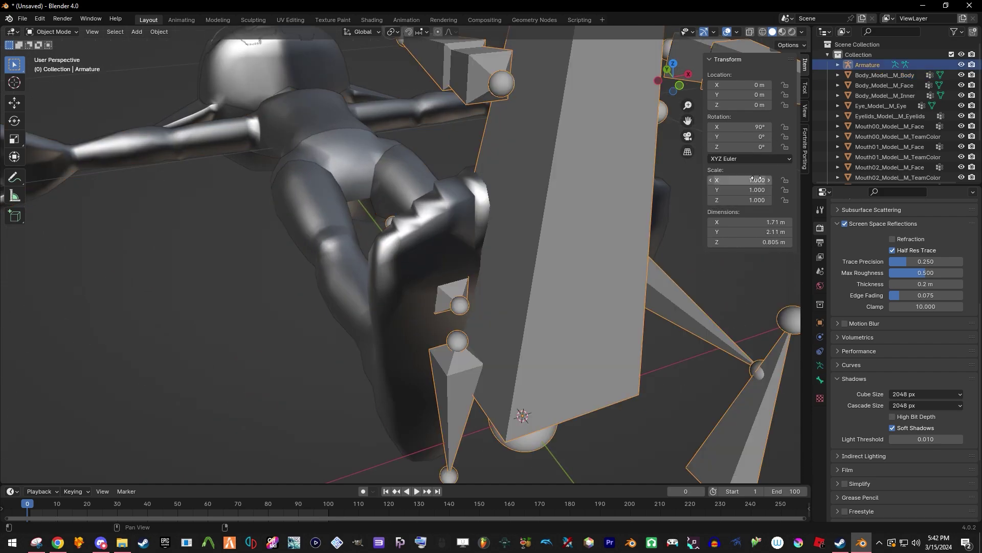
From the left view, select all the character meshes and rotate them 90° so they stand upright along the armature.
scroll(682, 94, "down", 4)
scroll(502, 184, "down", 4)
middle_click_drag(502, 188, 565, 164)
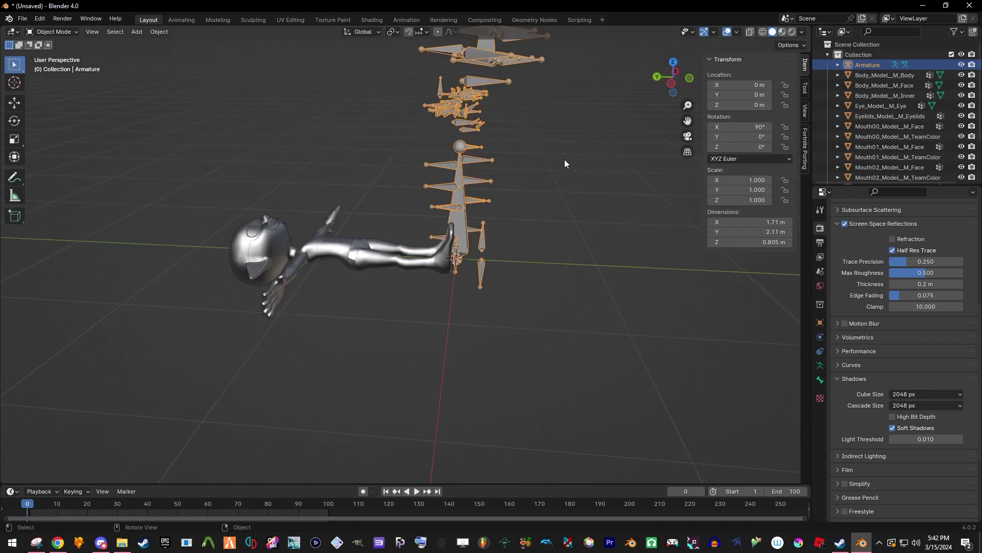
middle_click_drag(596, 123, 582, 168)
left_click(670, 80)
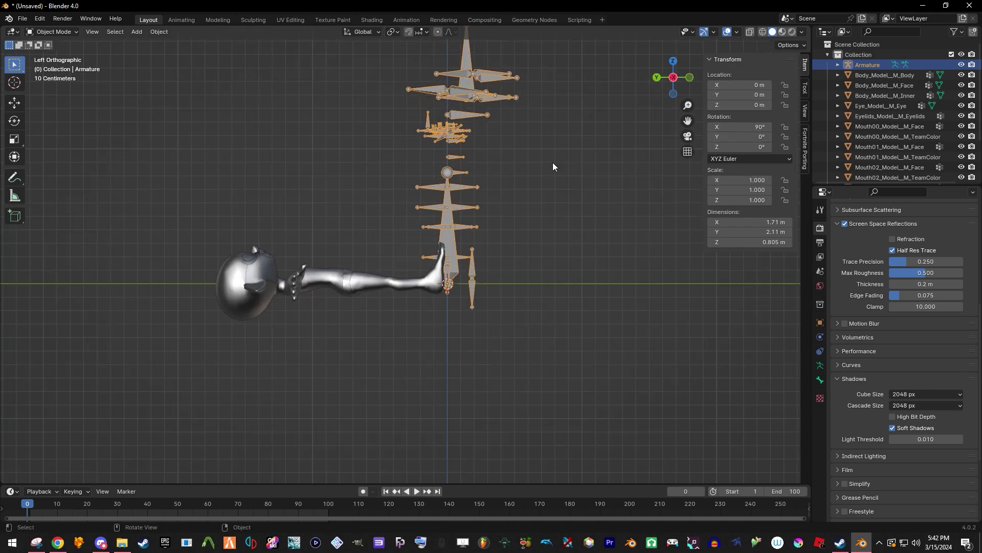
left_click_drag(203, 158, 445, 362)
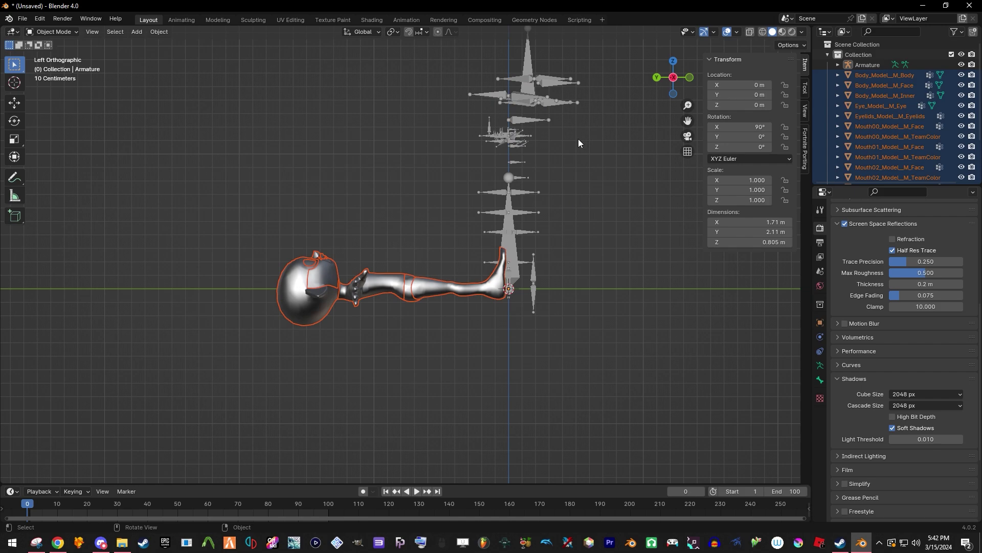
key("r")
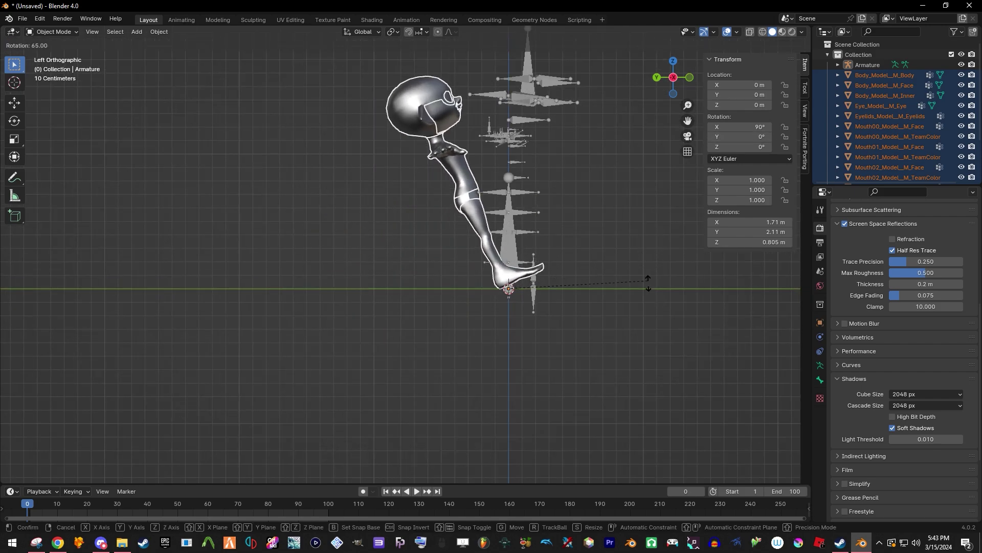
left_click(647, 345)
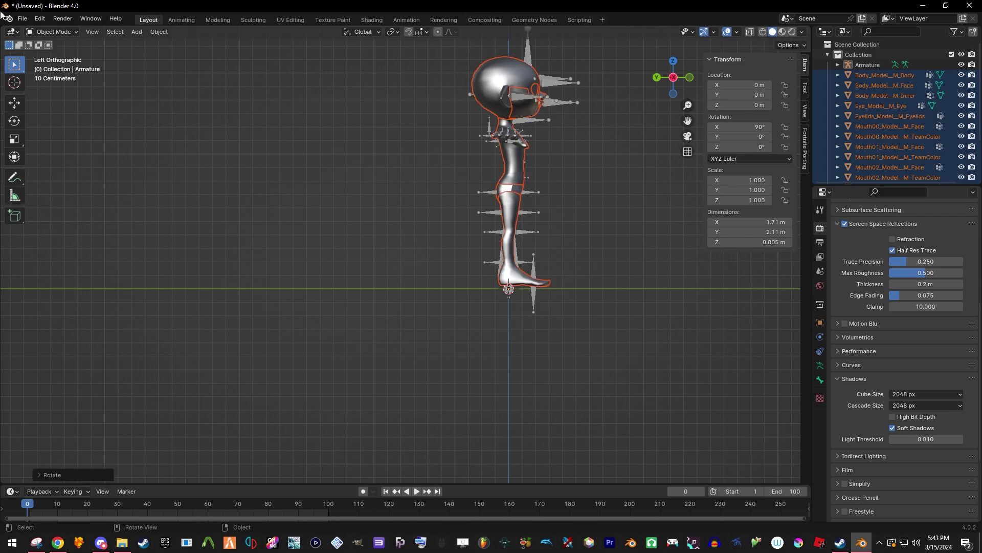
middle_click_drag(443, 188, 498, 257)
scroll(497, 255, "up", 3)
middle_click_drag(507, 221, 460, 261, "shift")
key("Tab")
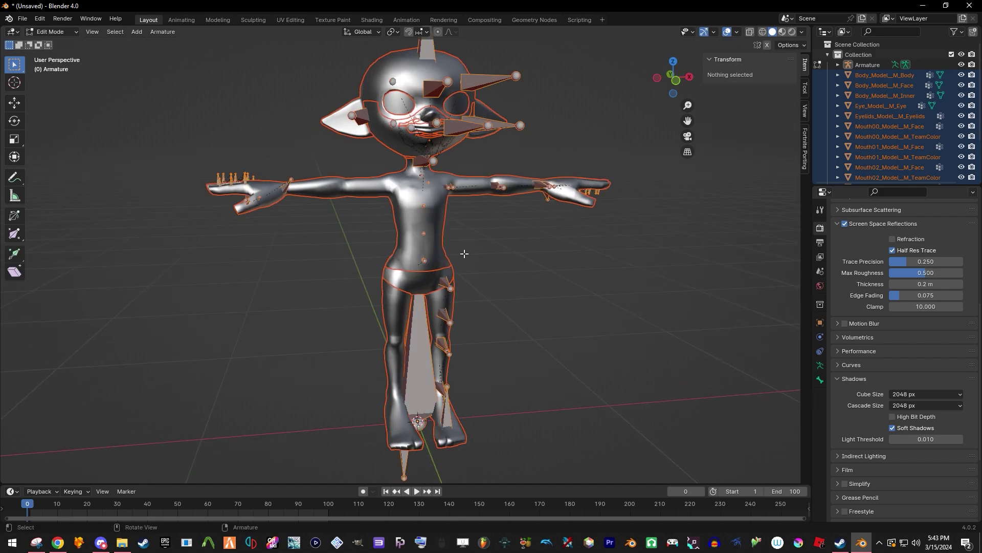
key("Tab")
left_click(417, 238)
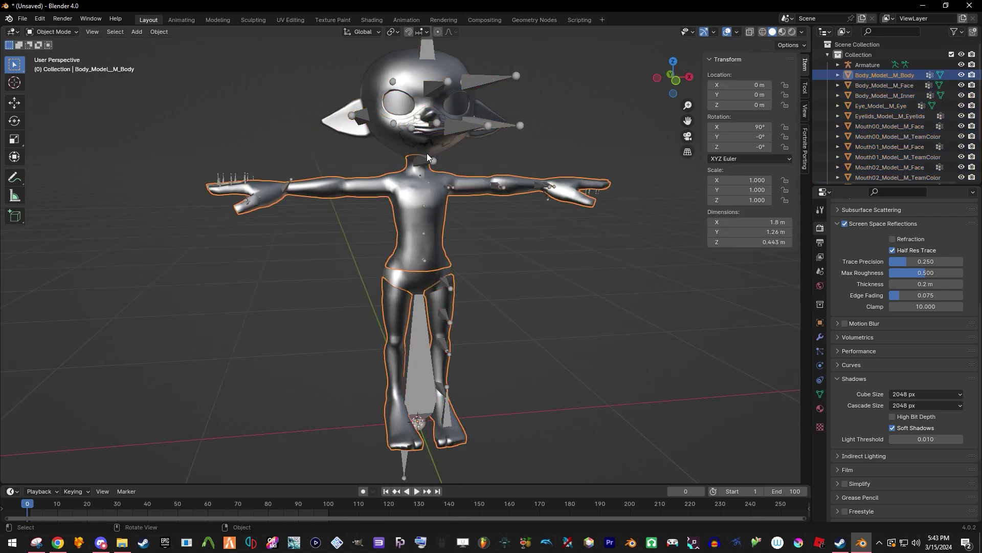
left_click(422, 165)
key("a")
key("Tab")
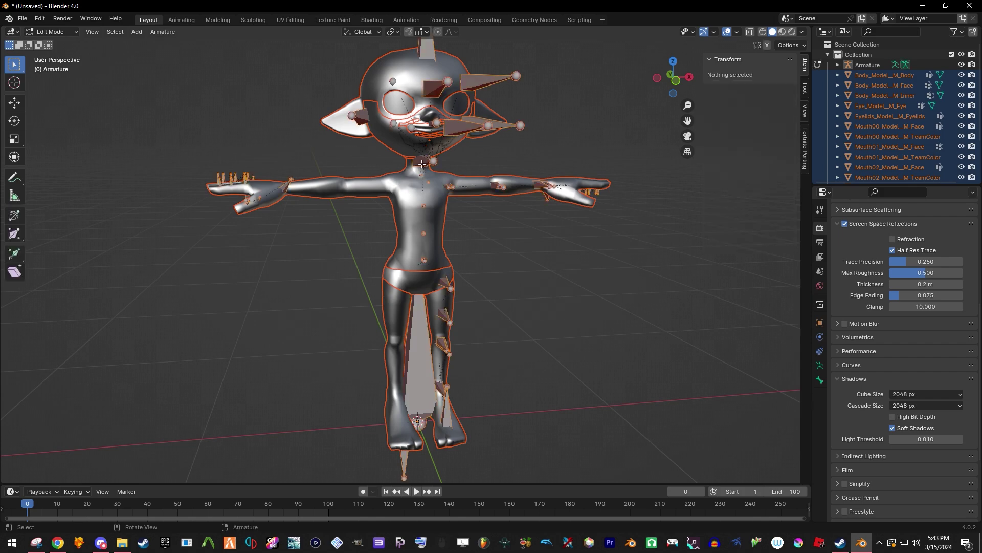
key("Tab")
In Edit Mode across all the character meshes, hide every face, delete the remaining loose vertices and reveal the faces again.
left_click(397, 234, "shift")
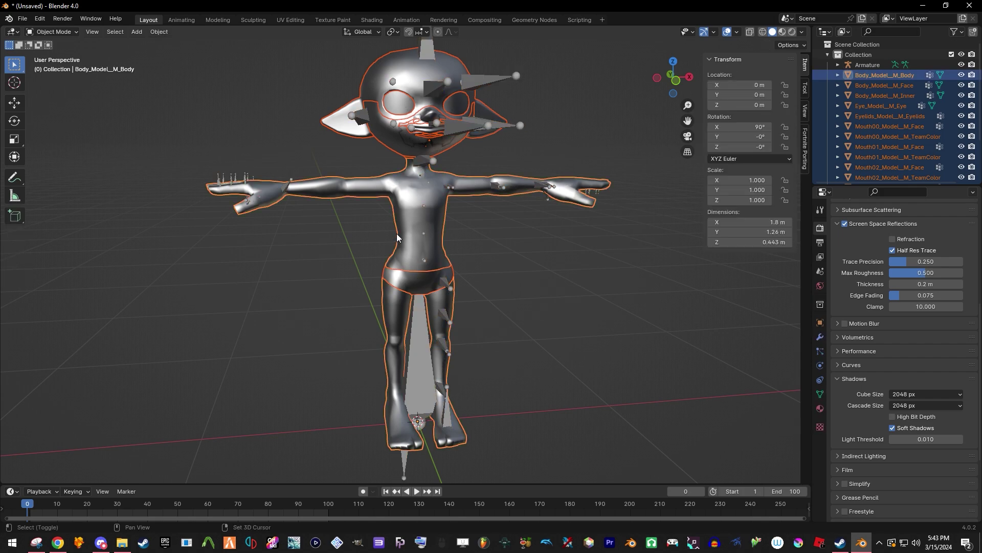
key("Tab")
key("3")
left_click(563, 251)
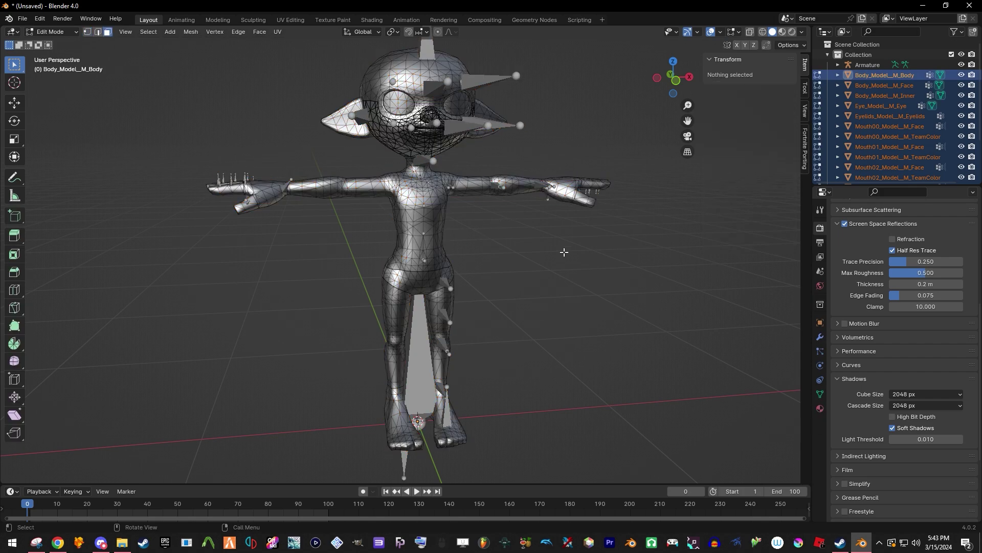
key("a")
key("h")
key("1")
key("x")
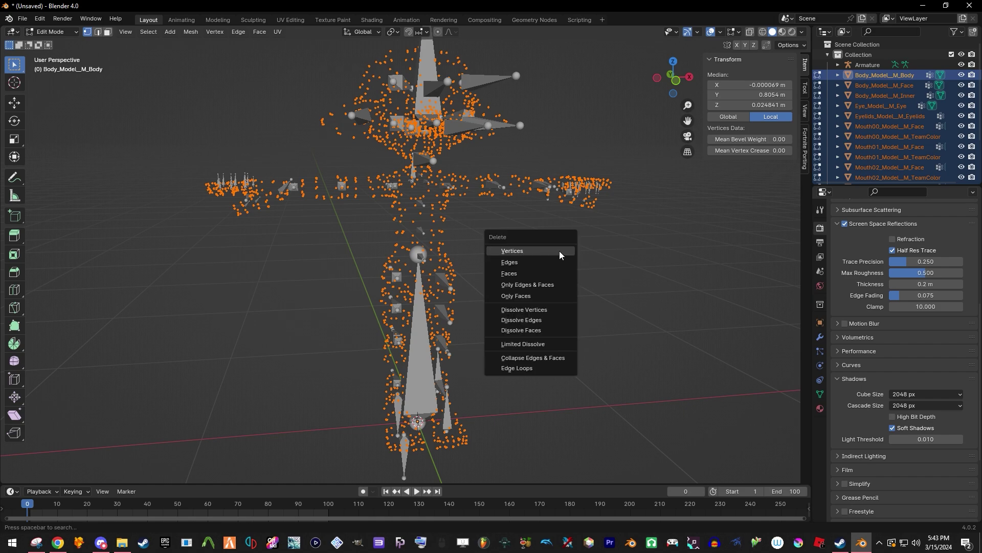
left_click(559, 251)
key("alt+h")
key("Tab")
left_click(572, 300)
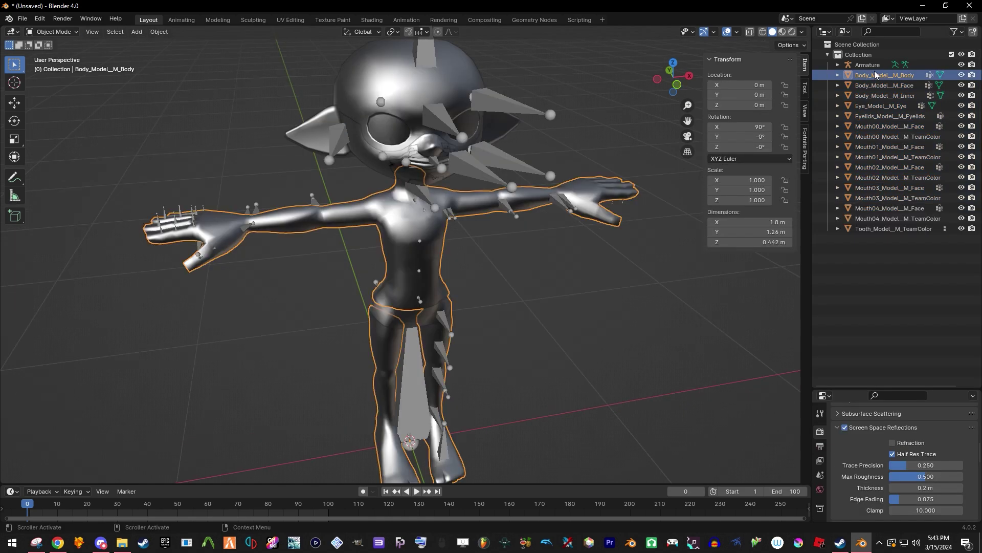
Apply the object rotation to the Body_Model body, face and inner meshes, one mesh at a time.
key("ctrl+a")
left_click(566, 321)
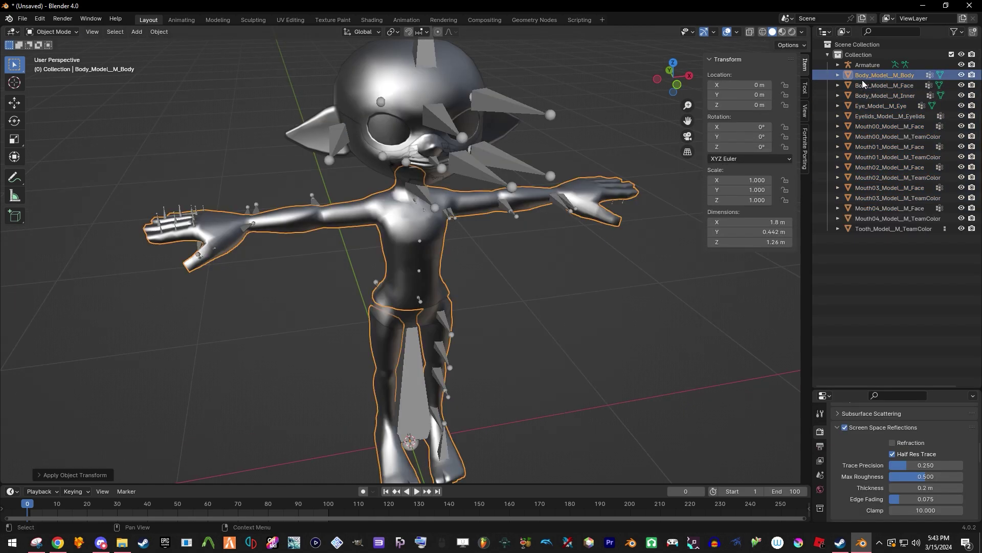
left_click(884, 85)
key("ctrl+a")
left_click(556, 338)
left_click(873, 96)
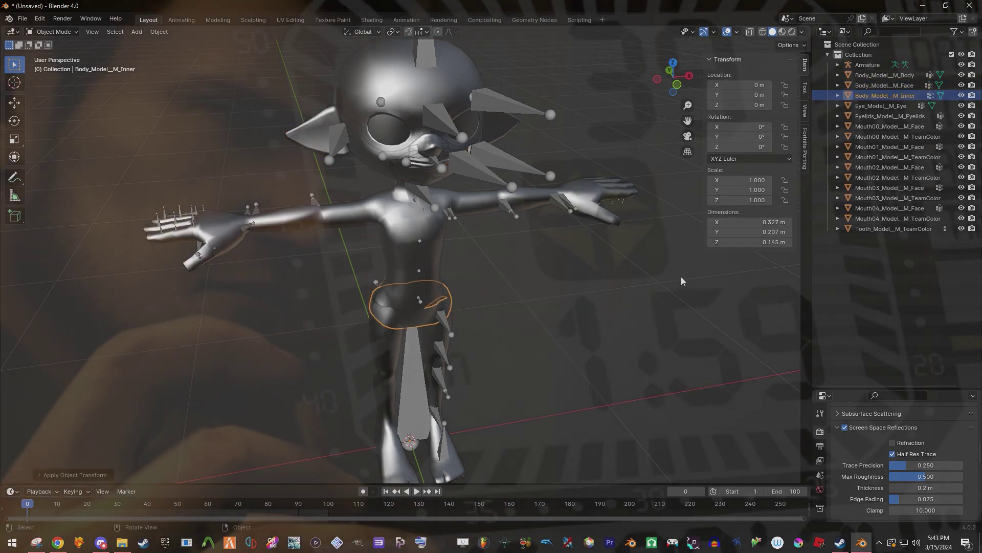
key("ctrl+a")
left_click(538, 348)
Apply the object rotation to the remaining eye and mouth meshes one after another.
left_click(881, 106)
left_click(890, 126)
key("ctrl+a")
left_click(559, 302)
left_click(881, 137)
left_click(854, 188)
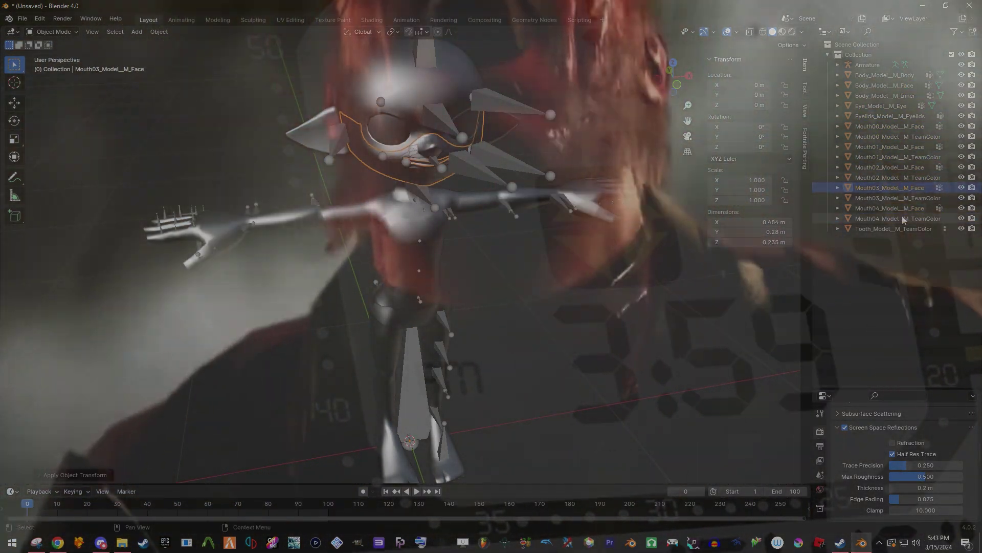
left_click(864, 210)
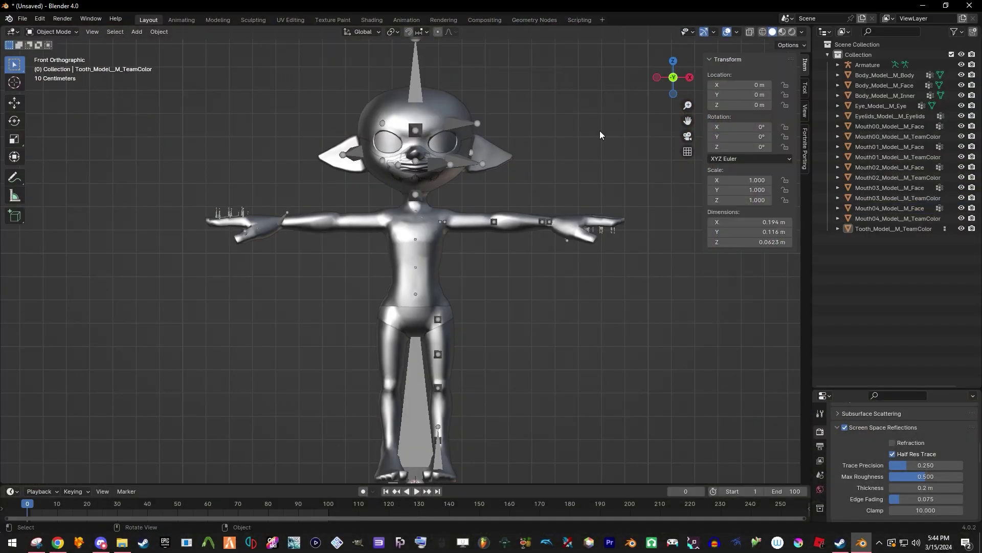
Select the armature and apply its object rotation.
middle_click_drag(488, 165, 498, 210, "shift")
scroll(514, 176, "up", 2)
scroll(512, 190, "down", 5)
scroll(498, 210, "up", 2)
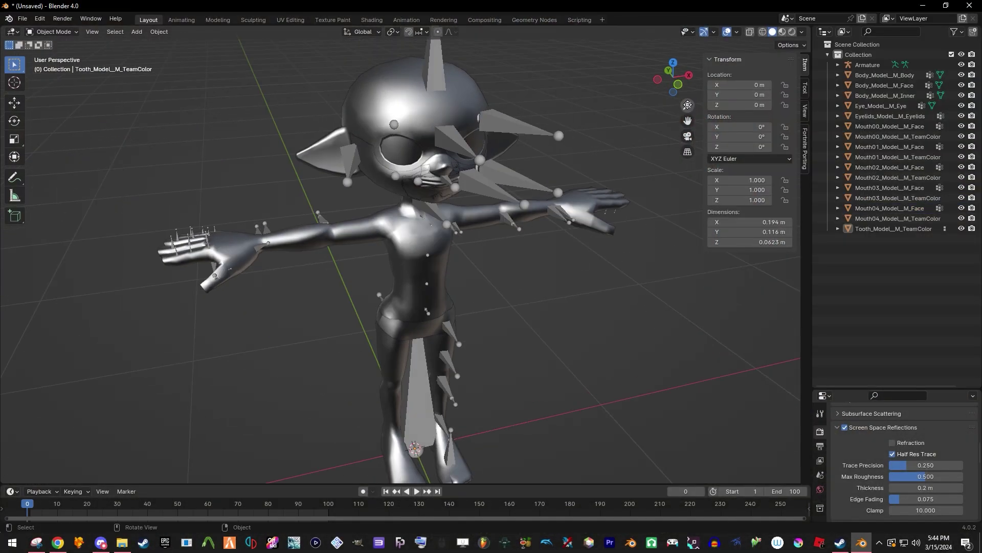
scroll(592, 188, "up", 2)
scroll(643, 213, "down", 1)
middle_click_drag(643, 211, 642, 235, "shift")
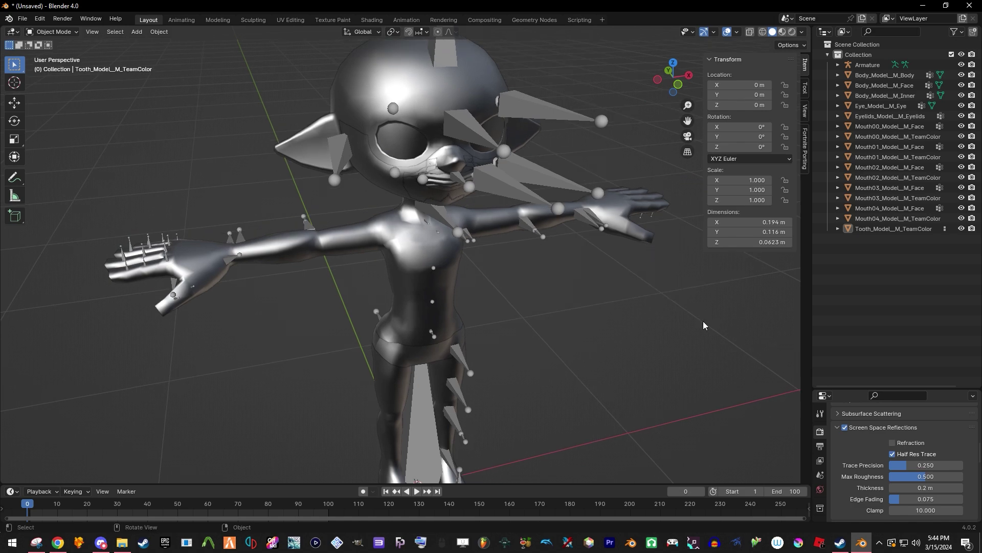
left_click(868, 65)
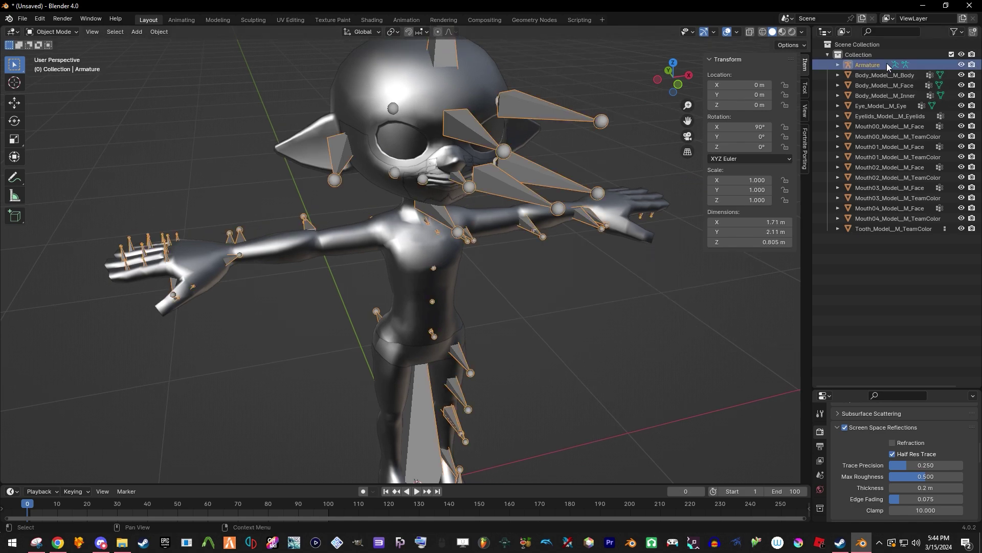
key("ctrl+a")
left_click(575, 290)
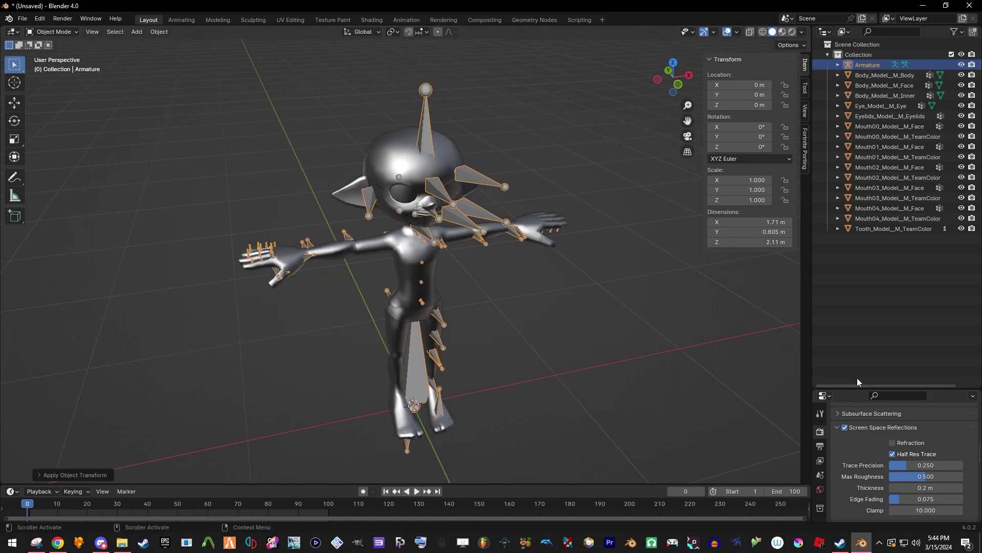
Enable In Front in the armature's viewport display settings so its bones draw over the meshes.
left_click_drag(842, 390, 844, 242)
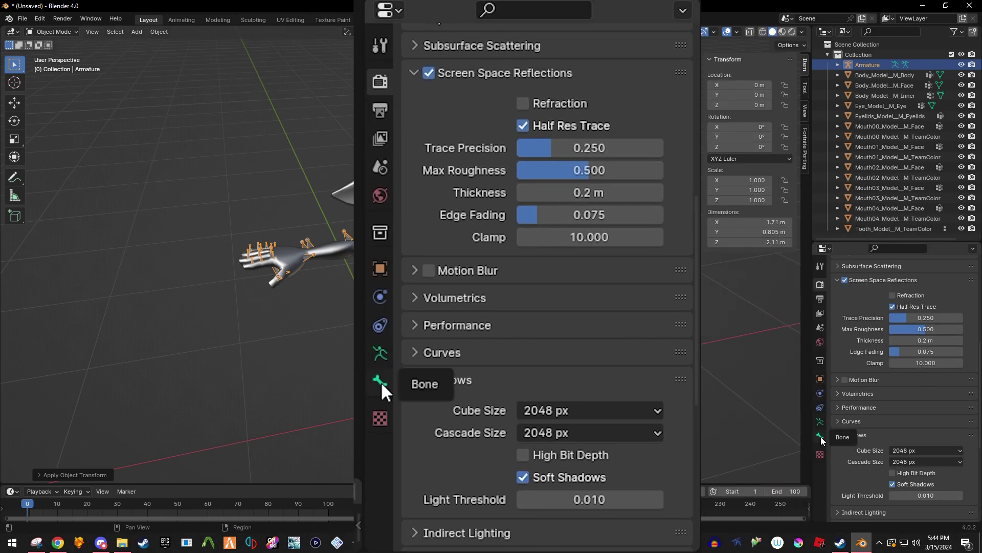
left_click(820, 436)
left_click(821, 423)
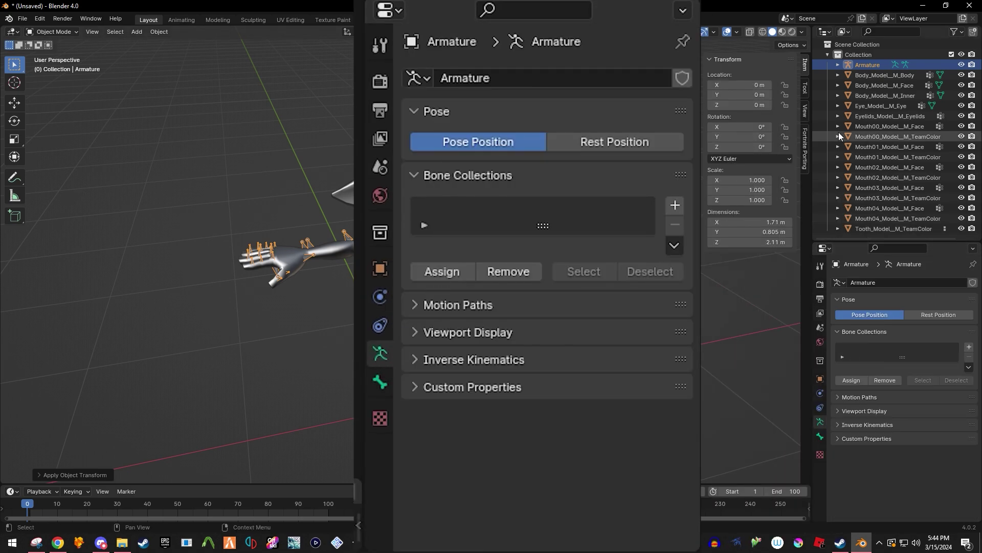
left_click(875, 410)
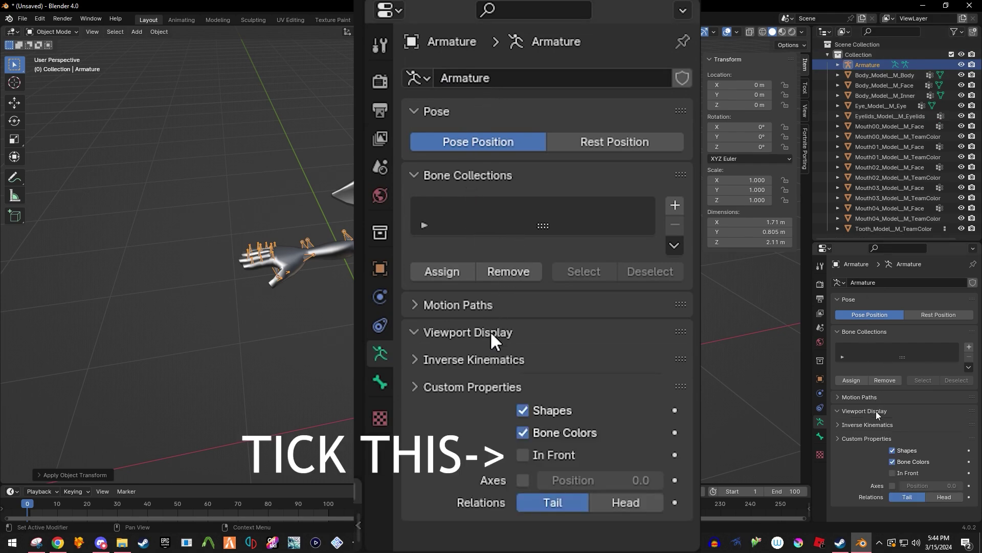
scroll(872, 389, "down", 1)
left_click(902, 461)
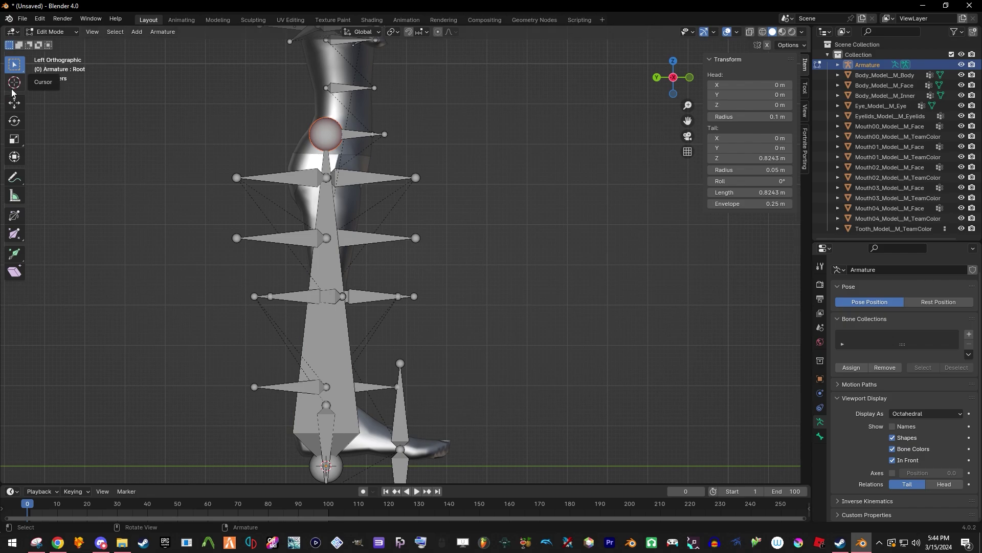
Activate the Move tool and try to move the Root bone's tail downward in the side view.
left_click(14, 101)
middle_click_drag(491, 309, 492, 282, "shift")
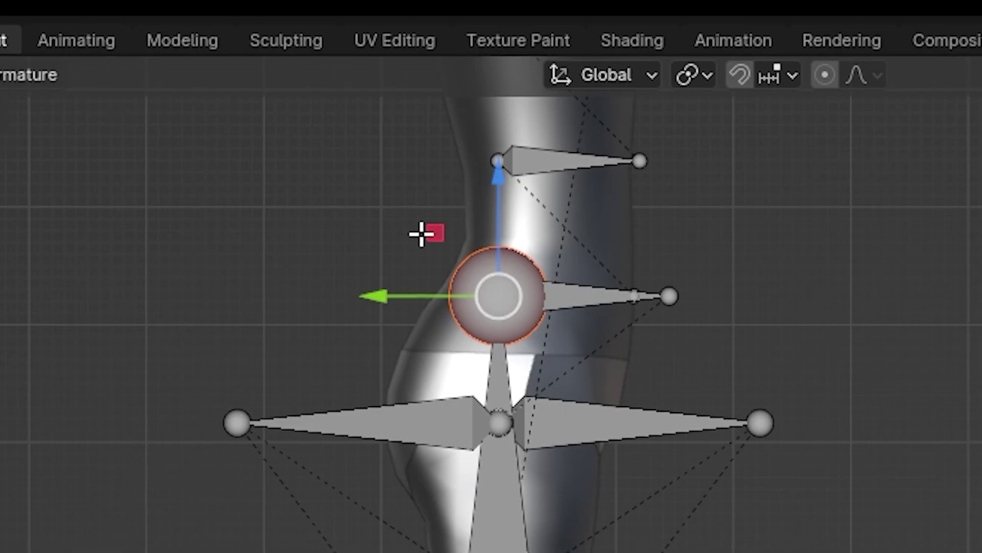
left_click_drag(422, 233, 449, 417)
right_click(449, 417)
middle_click_drag(448, 353, 461, 264)
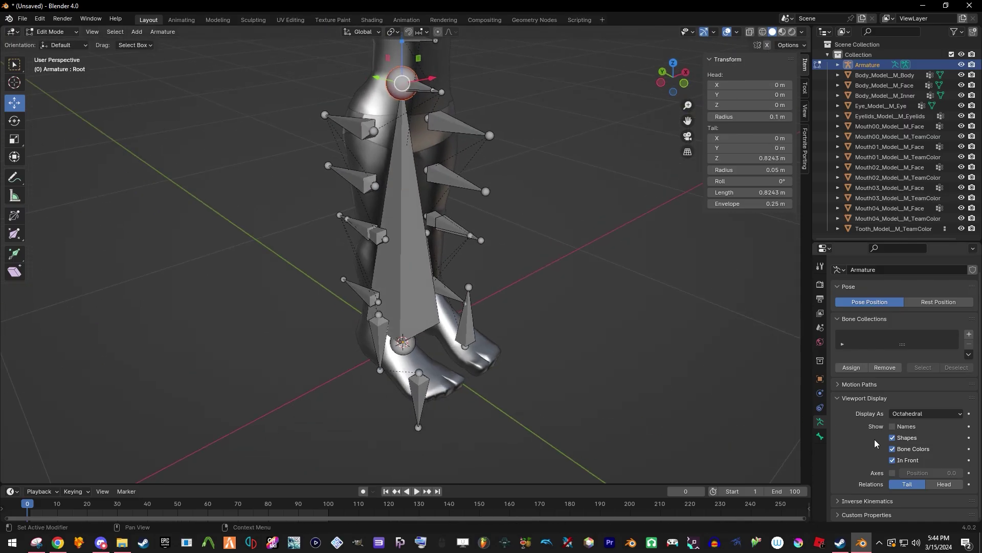
Select the Root bone and clear its parent in the bone relations.
middle_click_drag(507, 217, 517, 261, "shift")
left_click(400, 206)
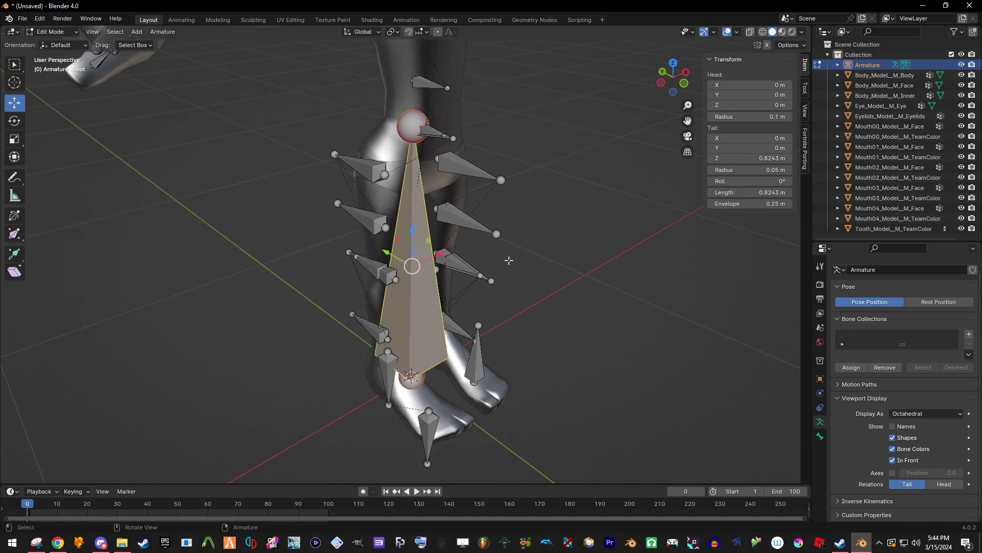
left_click(819, 435)
left_click(745, 357)
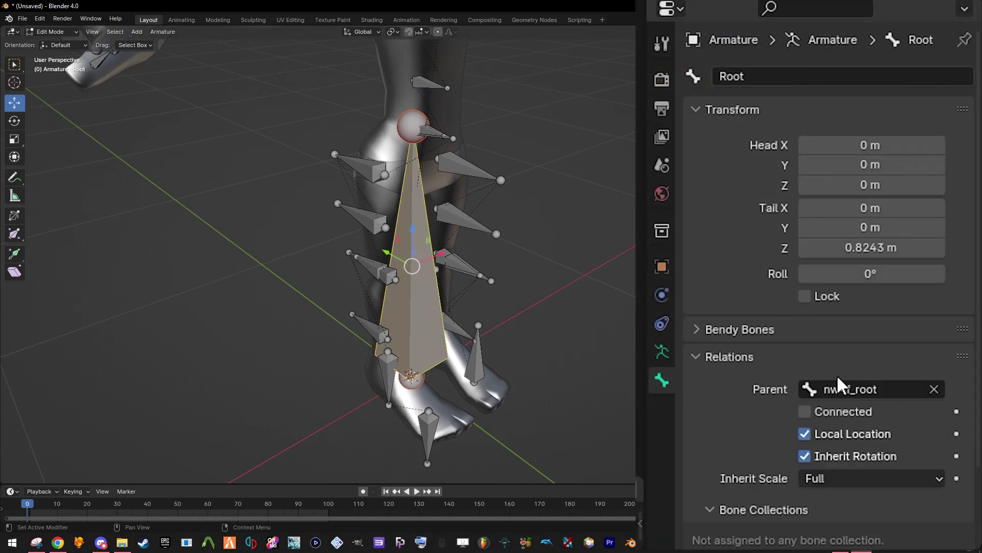
left_click(932, 389)
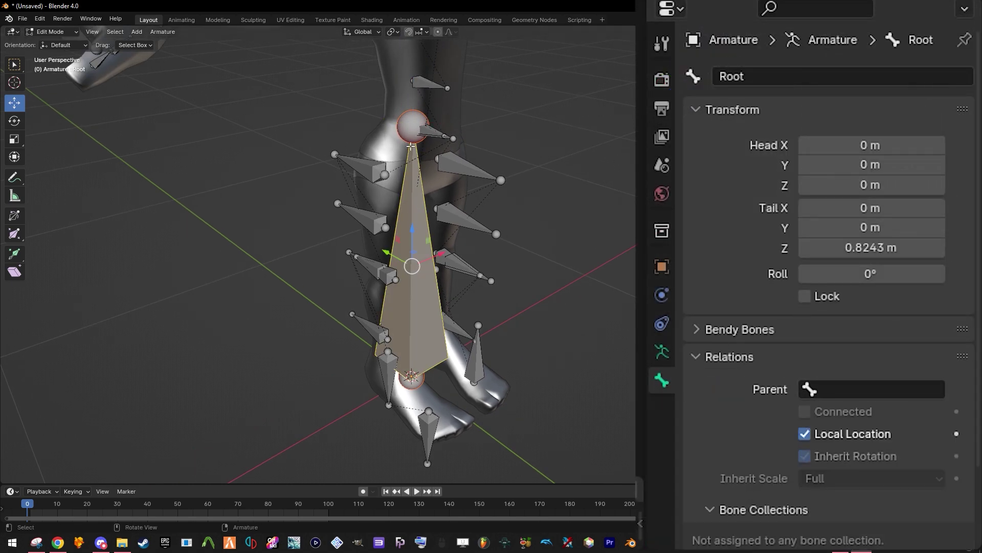
Try to move the Root bone's tail in the left side view.
left_click(412, 126)
key("ctrl+KP_3")
key("g")
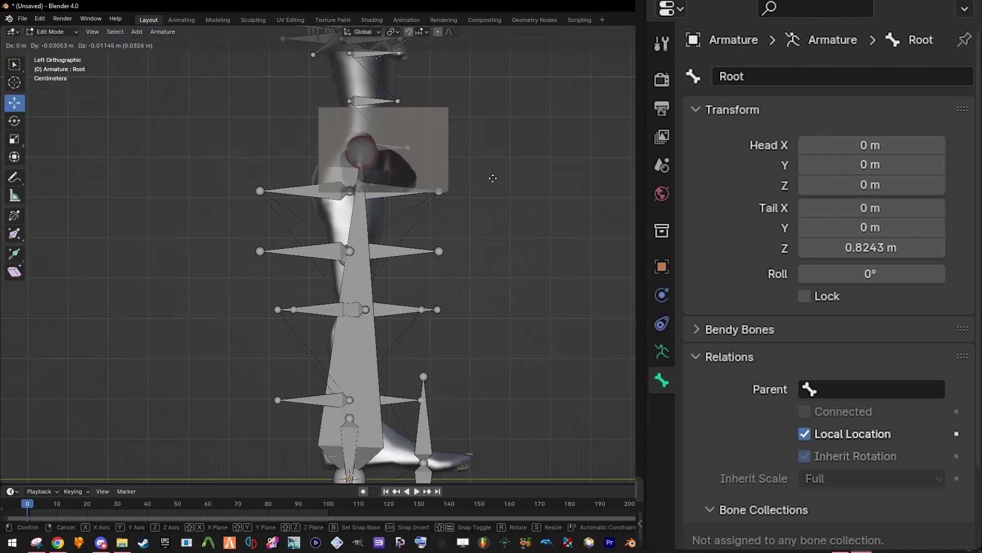
right_click(511, 252)
Examine which bones overlap at the Root bone's tail, comparing the Waist bone and the Root bone.
scroll(406, 255, "up", 1)
middle_click_drag(376, 199, 444, 232)
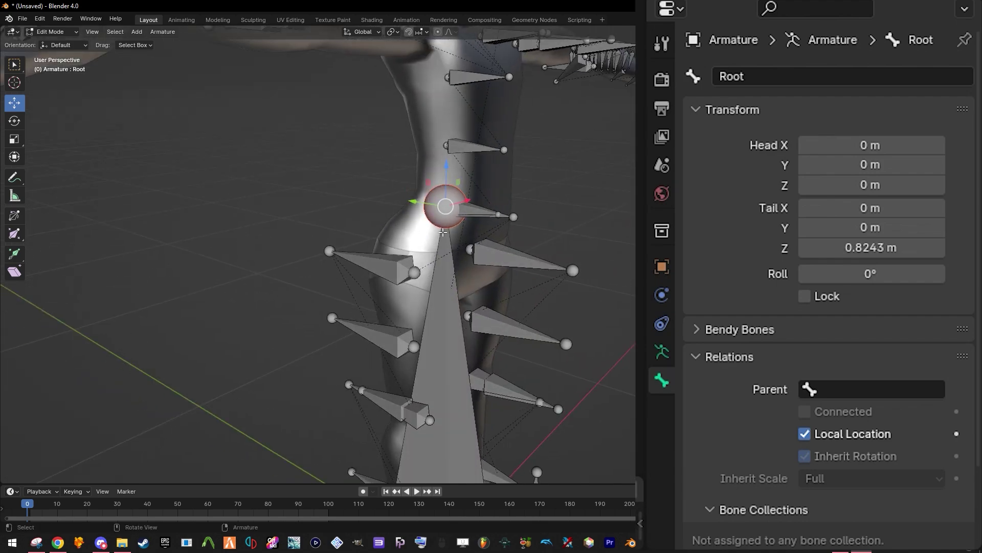
left_click(473, 211)
left_click(472, 210)
left_click(472, 210)
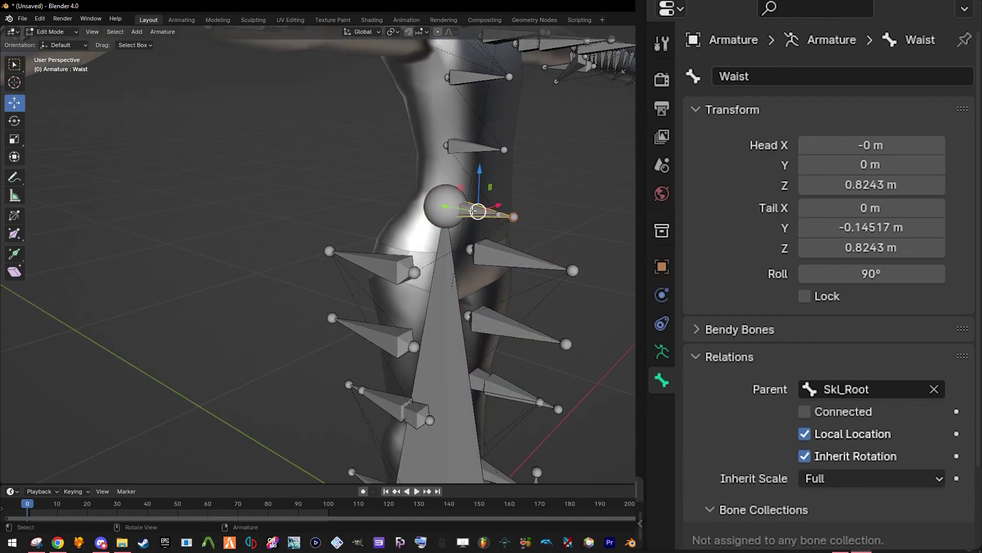
left_click(471, 210)
left_click(471, 210)
left_click(452, 205)
left_click(452, 205)
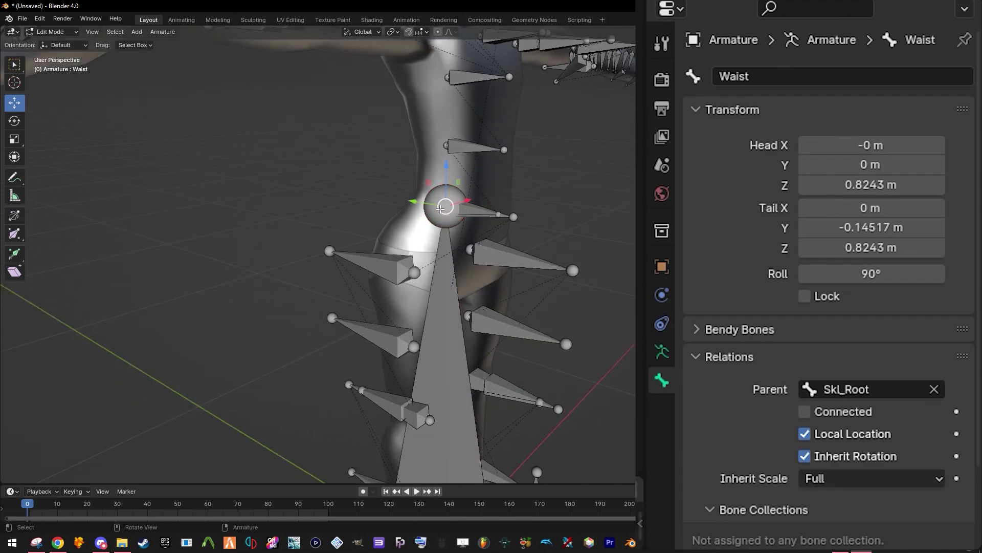
left_click(452, 205)
left_click(451, 205)
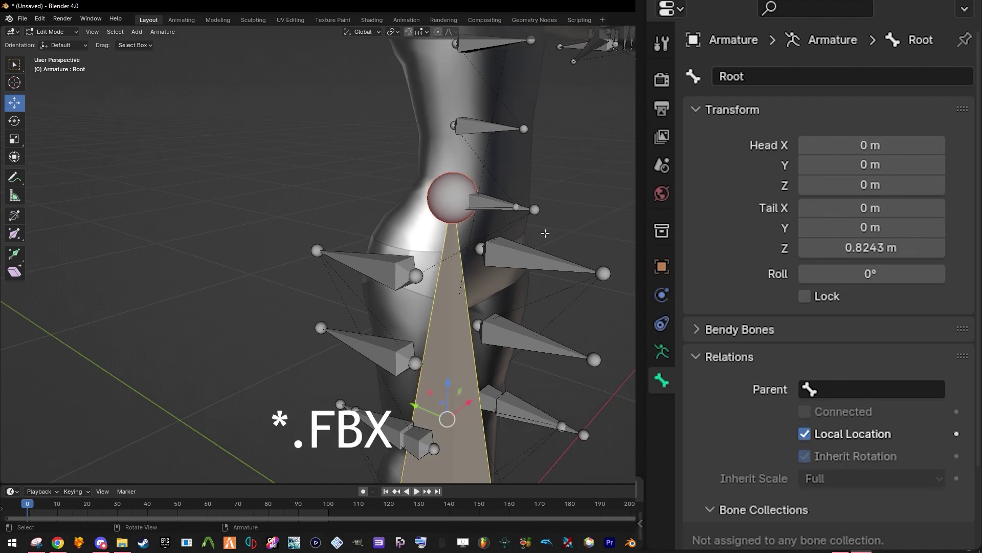
left_click(449, 191)
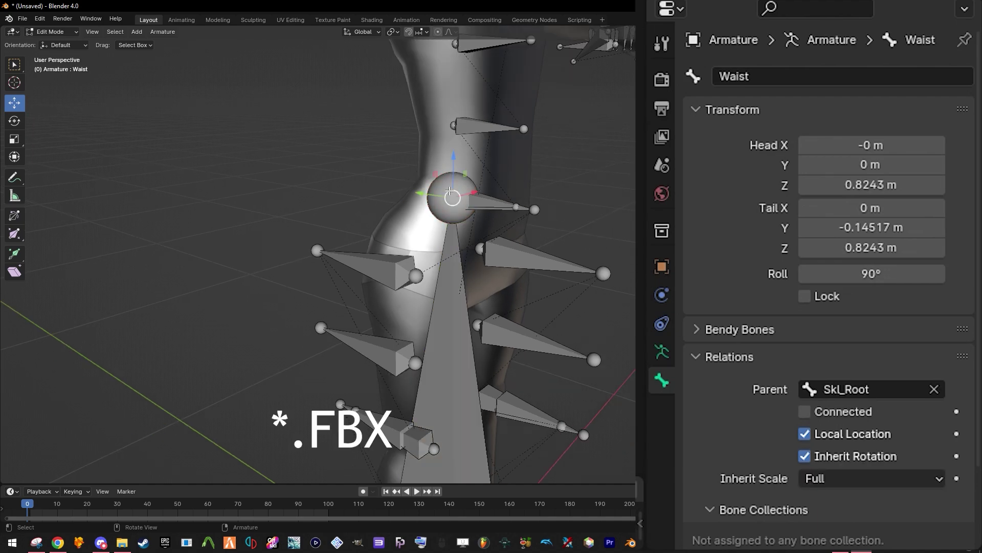
Select the Waist bone in the left side view and hide it.
key("ctrl+KP_3")
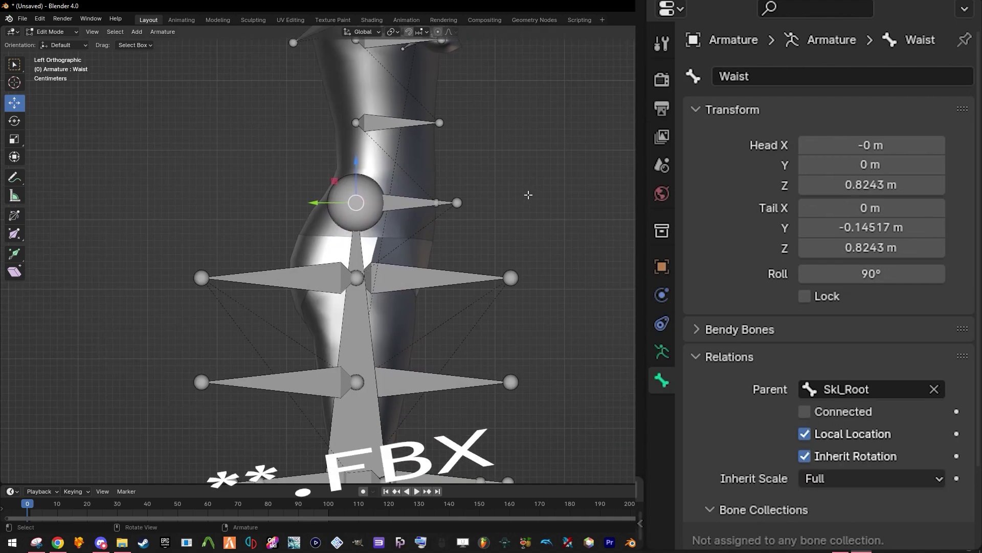
left_click_drag(481, 162, 399, 216)
left_click_drag(538, 166, 389, 228)
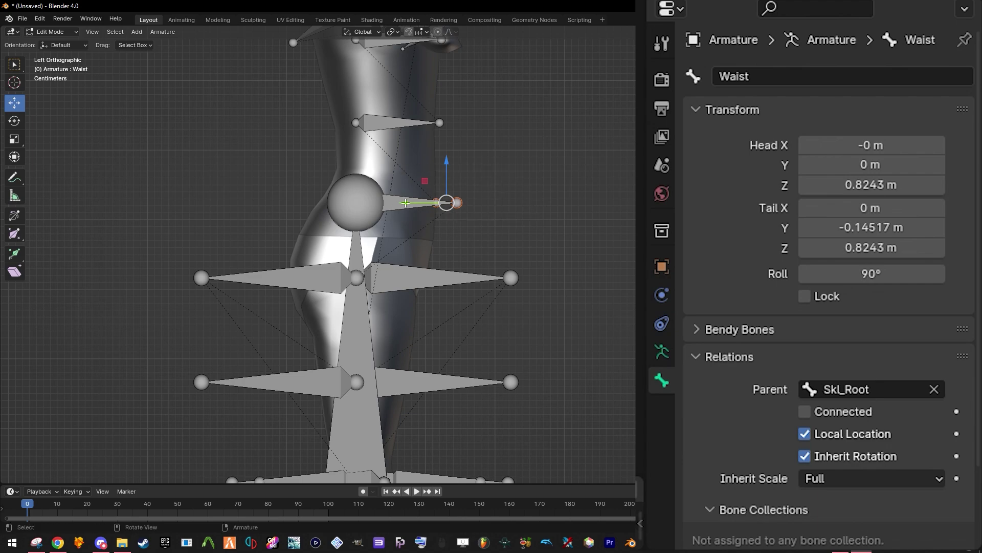
key("h")
Try moving the Root bone's tail forward about 0.18 m, check the bone attached to it, and undo the move.
left_click(342, 202)
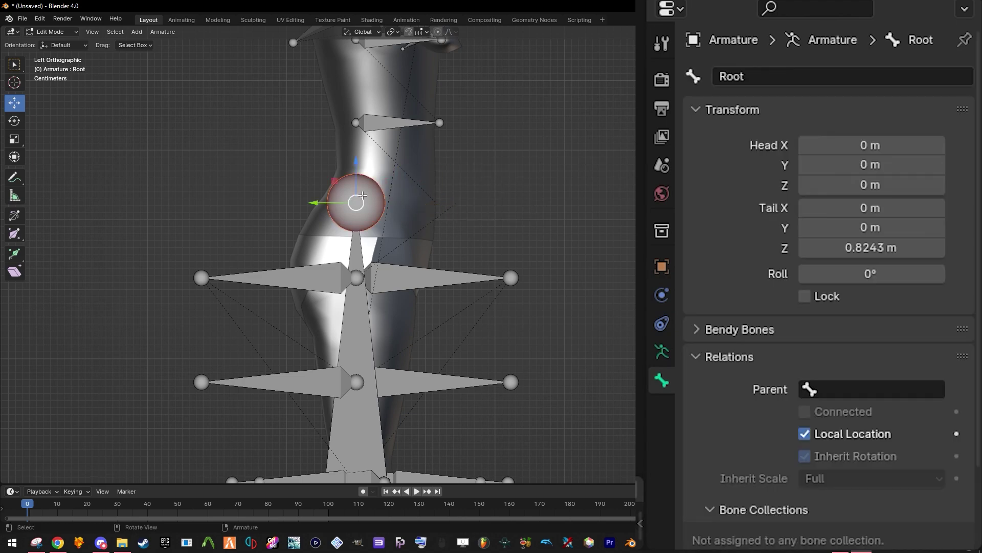
key("g")
right_click(394, 208)
left_click_drag(310, 205, 433, 223)
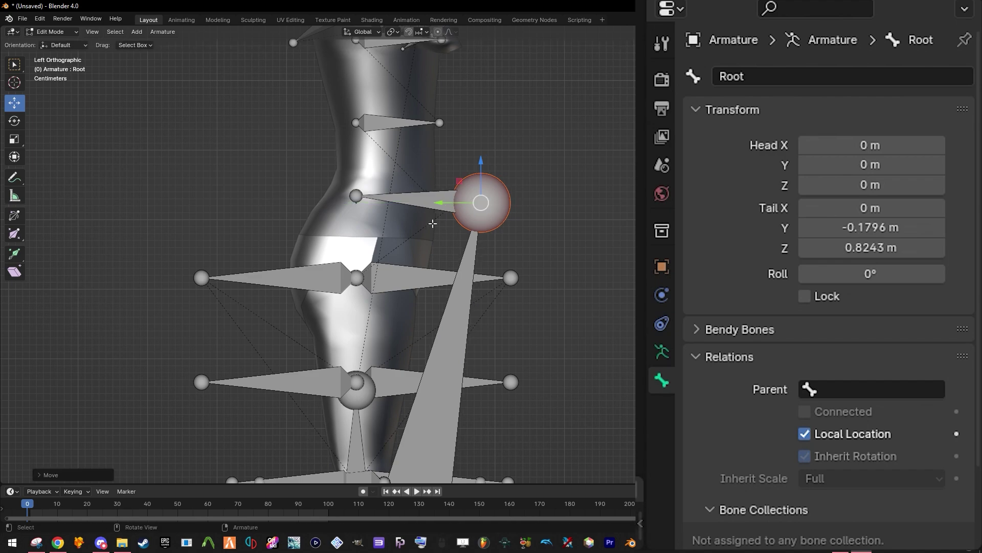
left_click(432, 224)
left_click(395, 202)
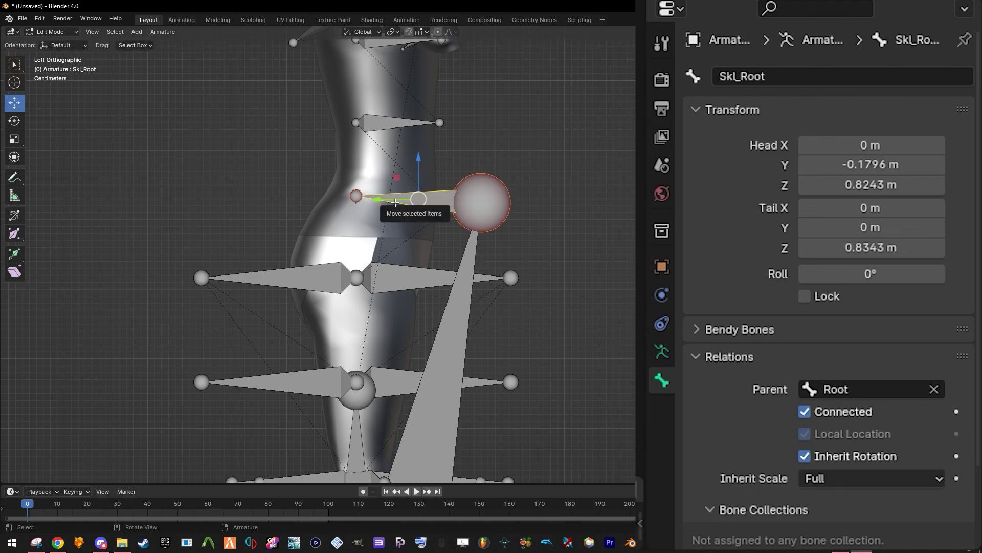
key("ctrl+z")
key("ctrl+z")
key("ctrl+z")
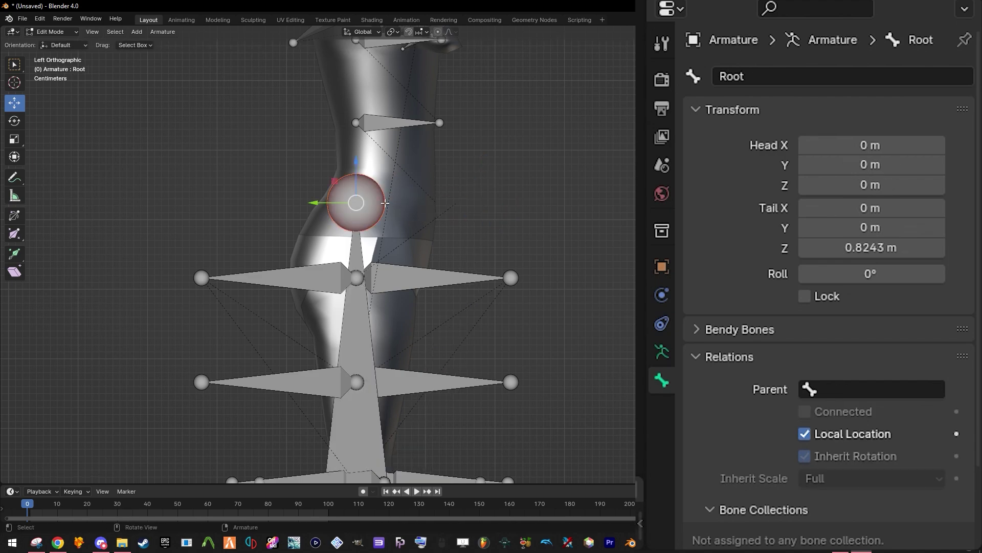
Select the small Skl_Root bone at the Root bone's tail and clear its parent.
left_click(548, 192)
scroll(407, 186, "up", 1)
scroll(513, 235, "up", 4)
middle_click_drag(408, 186, 429, 234, "shift")
left_click(430, 233)
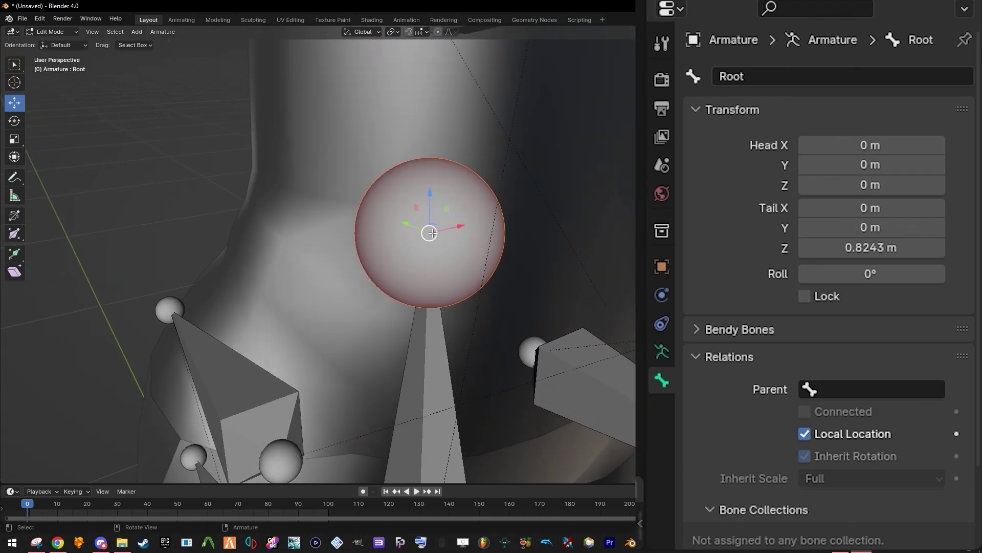
left_click(433, 233)
scroll(432, 233, "down", 2)
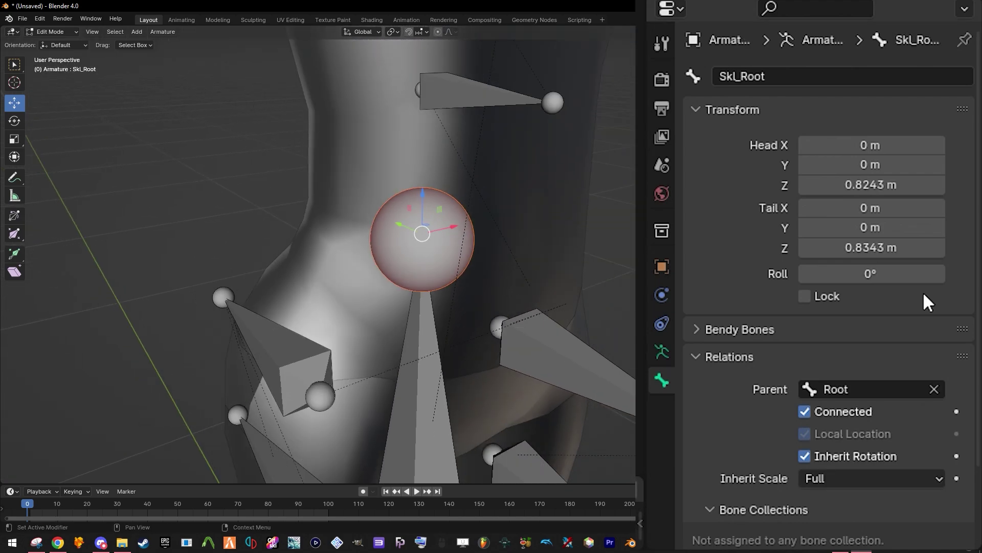
left_click(935, 389)
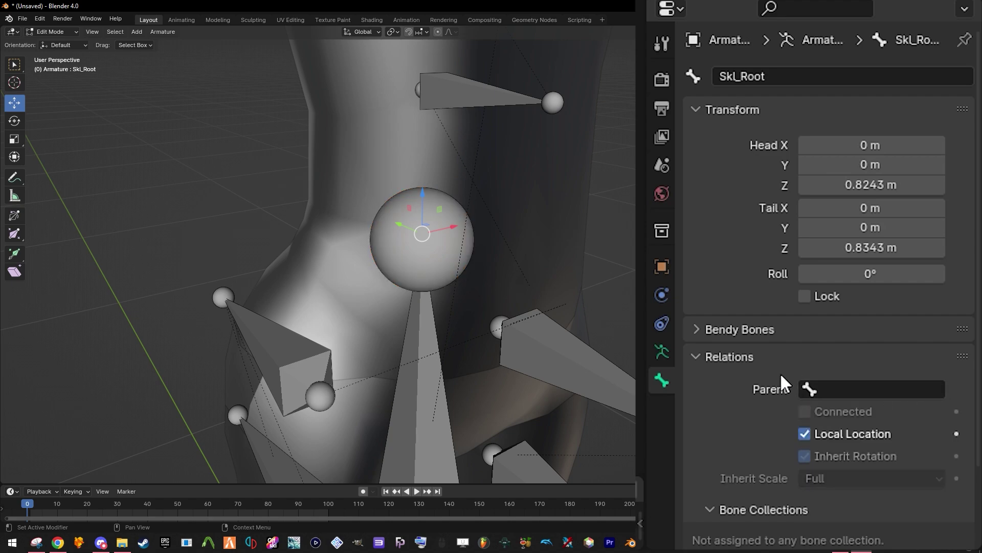
Switch the armature to Pose Mode and test-move the Skl_Root bone, cancelling the move.
scroll(359, 204, "down", 6)
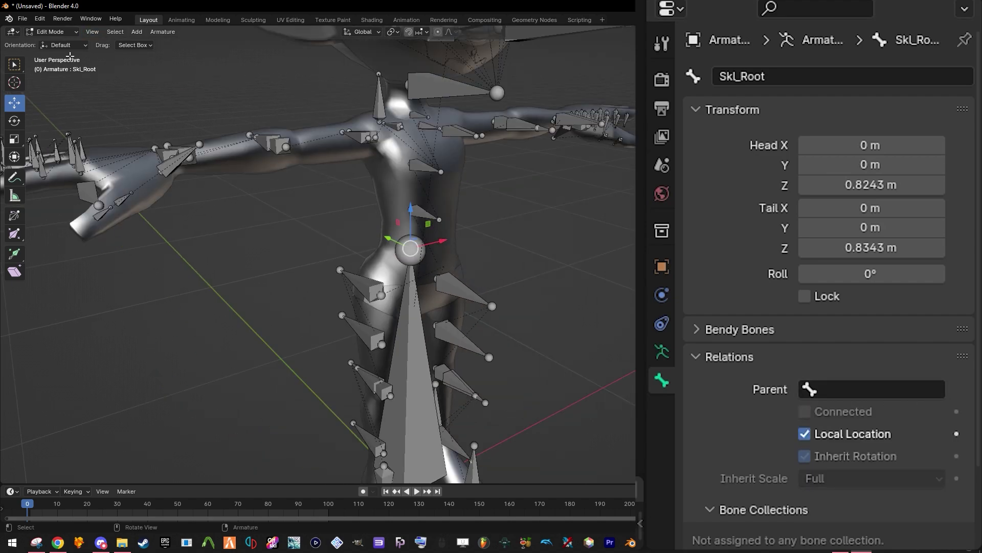
left_click(41, 34)
left_click(49, 67)
key("g")
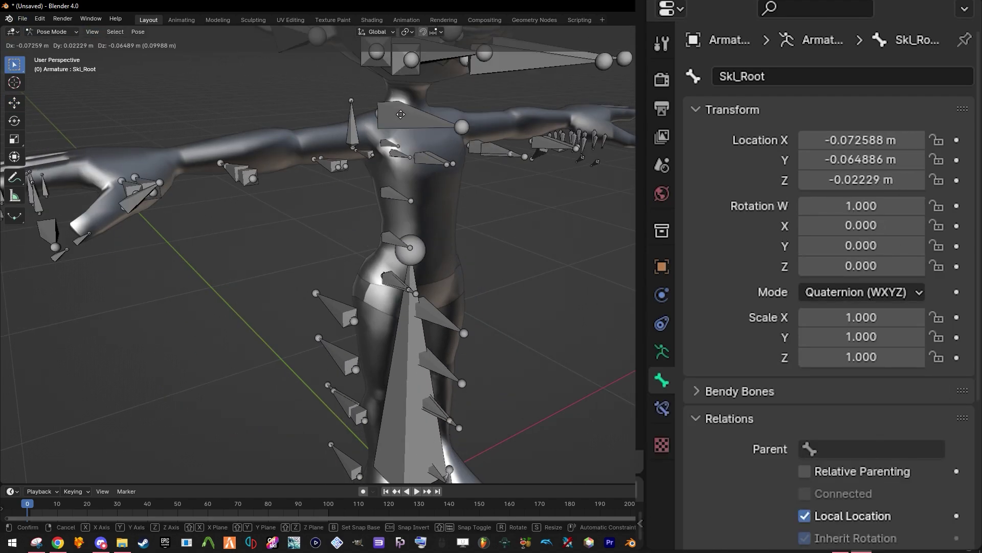
key("Escape")
scroll(457, 234, "down", 4)
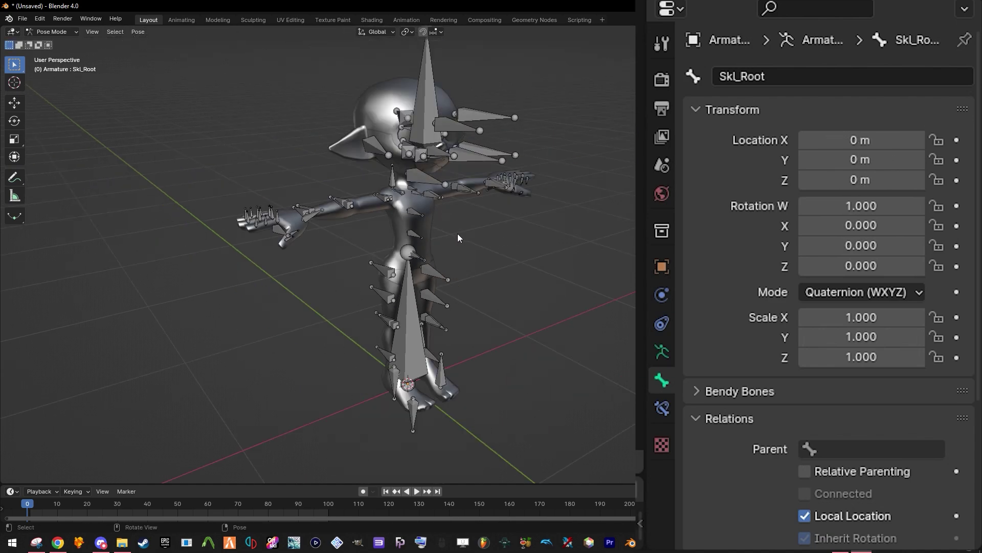
Test-move the Root bone on its own, cancel the move, and return to Edit Mode.
left_click(405, 319)
key("g")
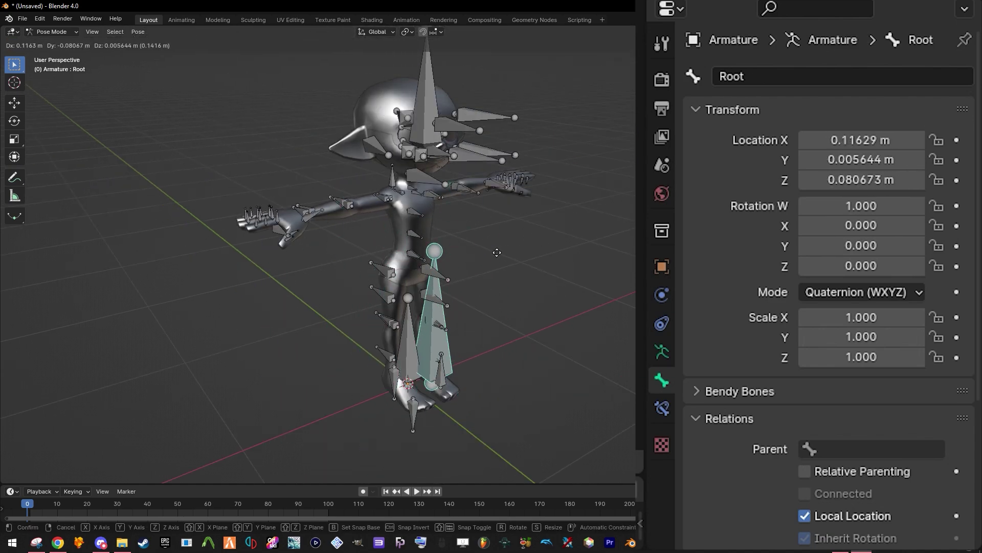
key("Escape")
scroll(442, 281, "up", 6)
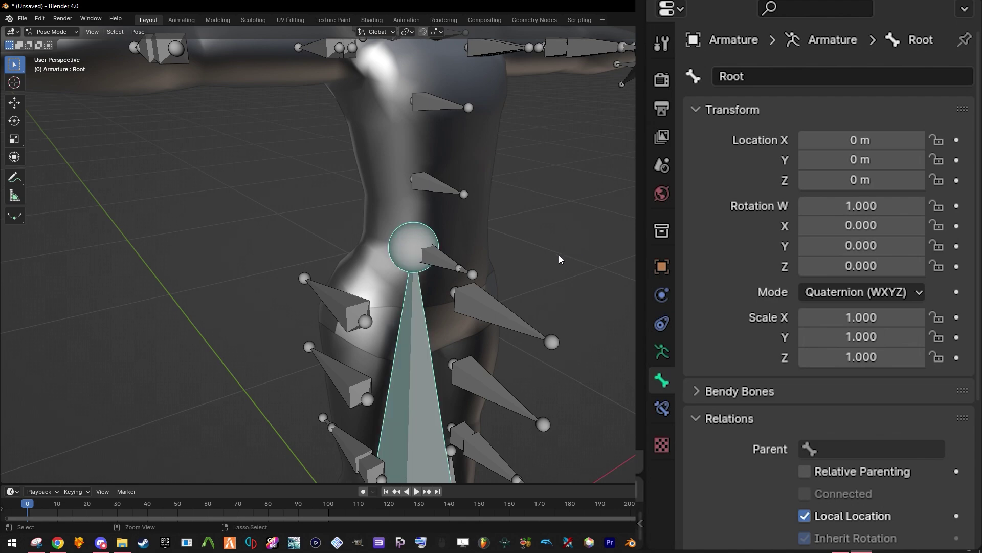
key("Tab")
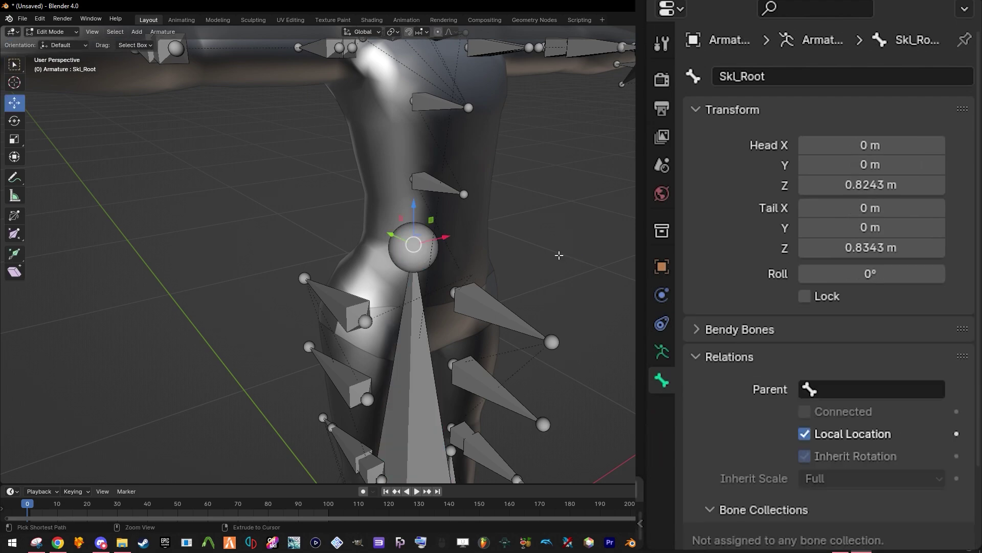
Set Root as the parent of the Skl_Root bone, without connecting them.
left_click(890, 392)
type("ro")
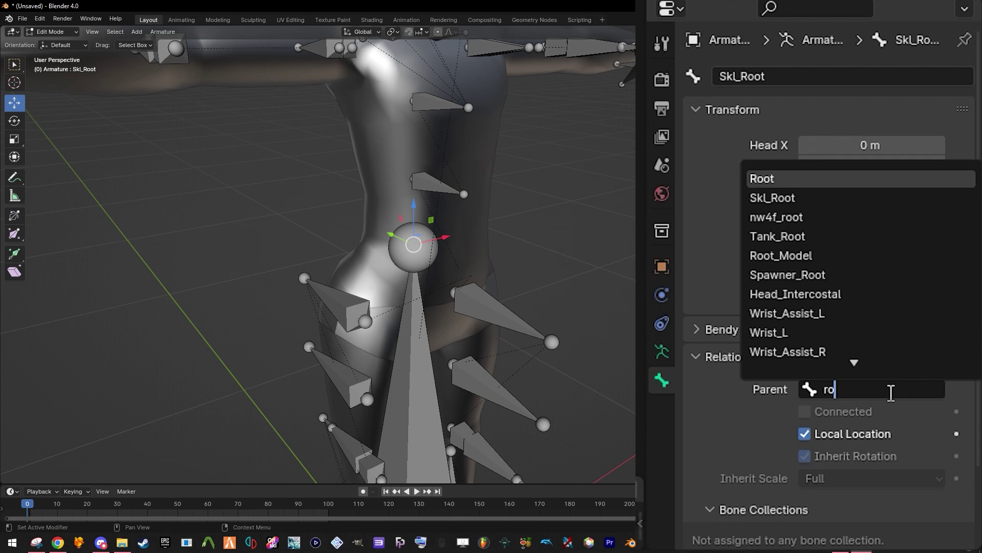
key("Return")
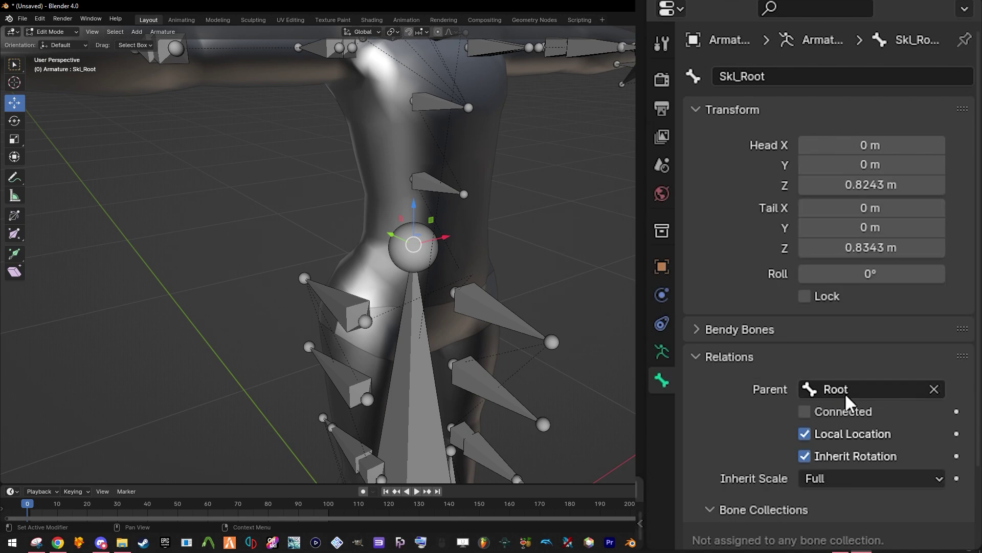
Move the Root bone's tail forward and down to the ground in the left side view, at Y -0.4 m and Z 0 m.
scroll(402, 264, "down", 2)
left_click(397, 247)
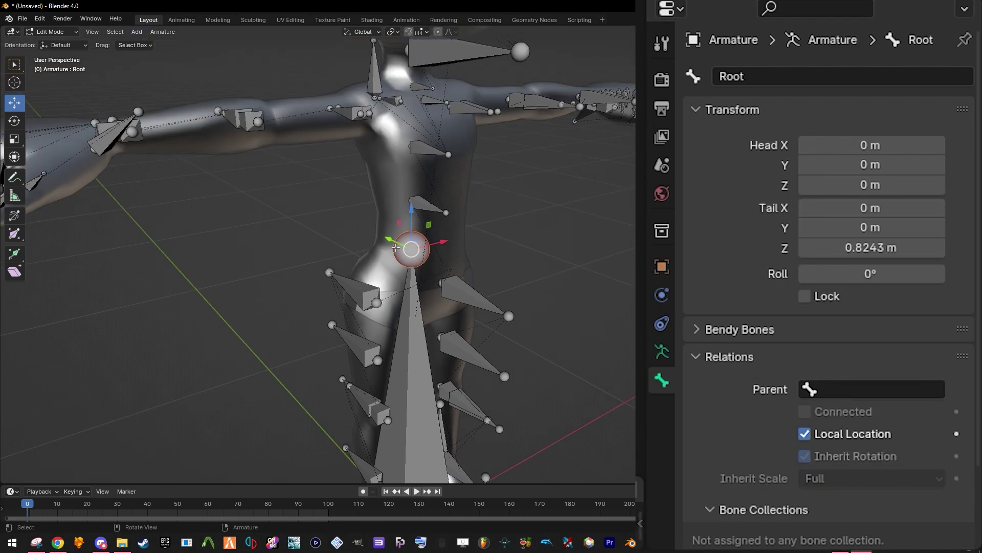
middle_click_drag(469, 231, 566, 219)
key("g")
key("Escape")
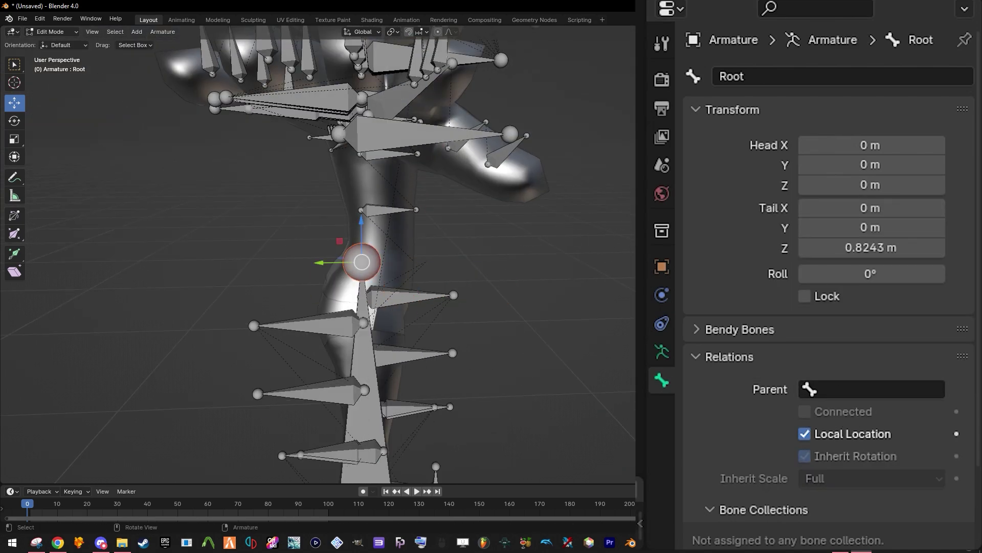
scroll(496, 298, "down", 4)
middle_click_drag(496, 298, 489, 225, "shift")
scroll(448, 207, "up", 4)
key("ctrl+KP_3")
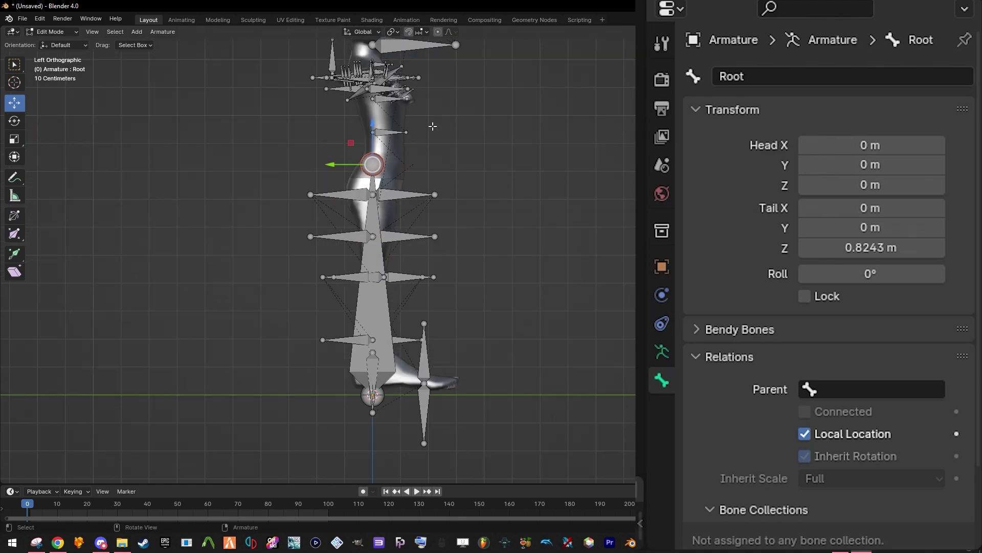
key("g")
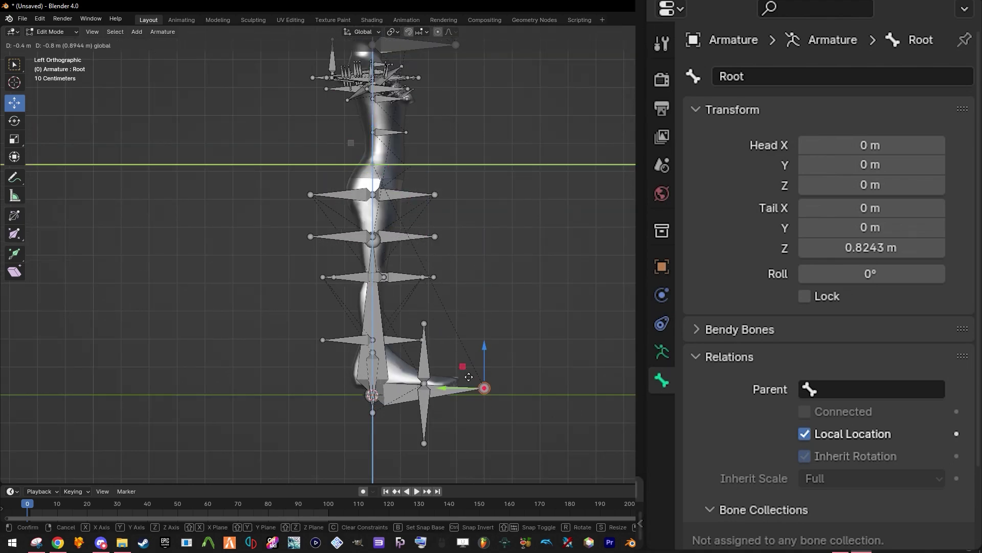
left_click_drag(454, 378, 454, 379)
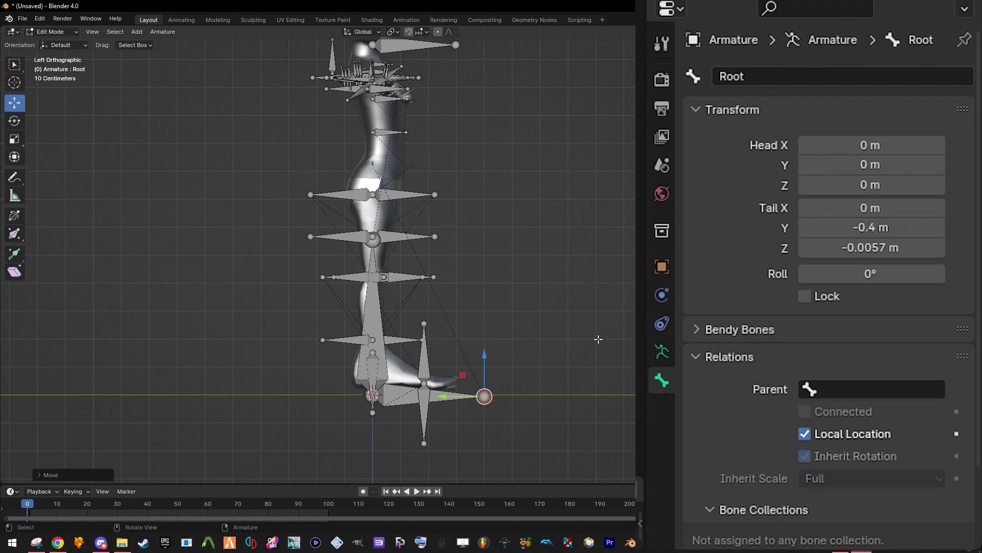
scroll(402, 253, "up", 2)
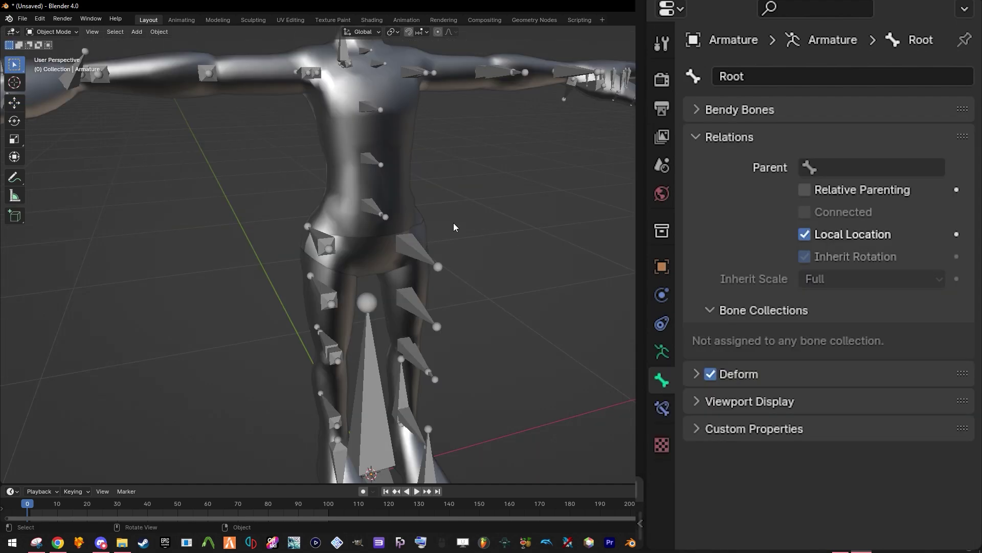
In Edit Mode, select every right-side bone by matching the suffix of Leg_1_R and delete them from the armature.
scroll(453, 224, "down", 2)
middle_click_drag(455, 231, 554, 215)
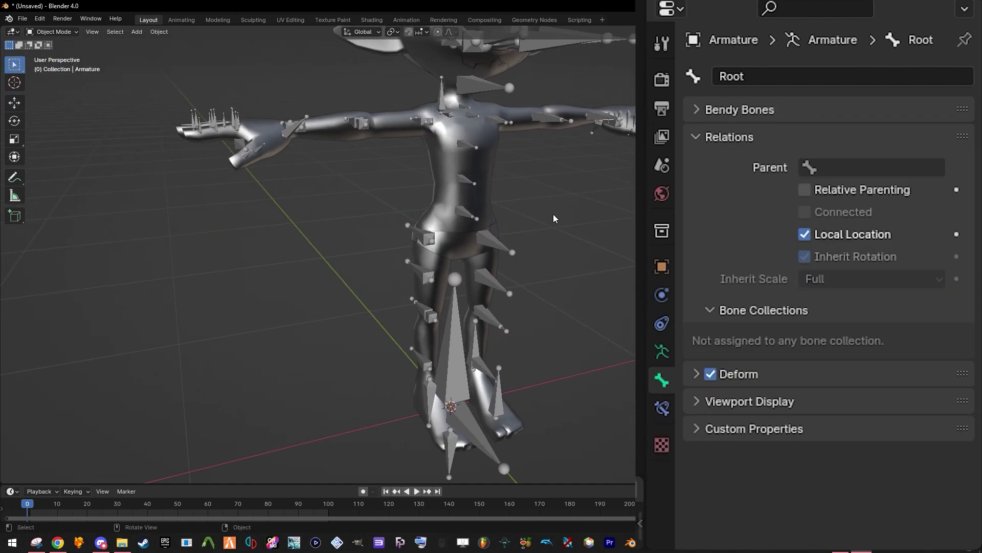
key("Tab")
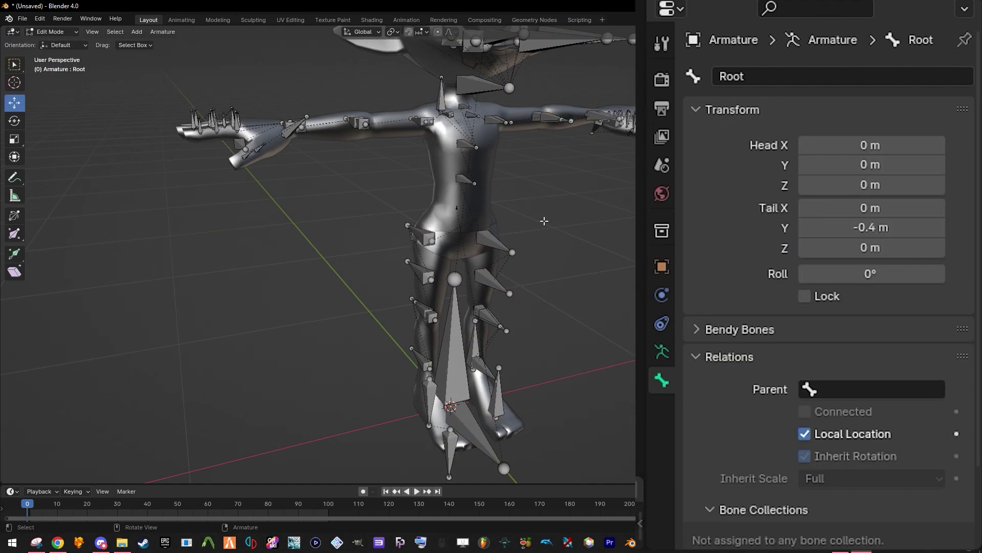
scroll(544, 221, "up", 3)
left_click(434, 227)
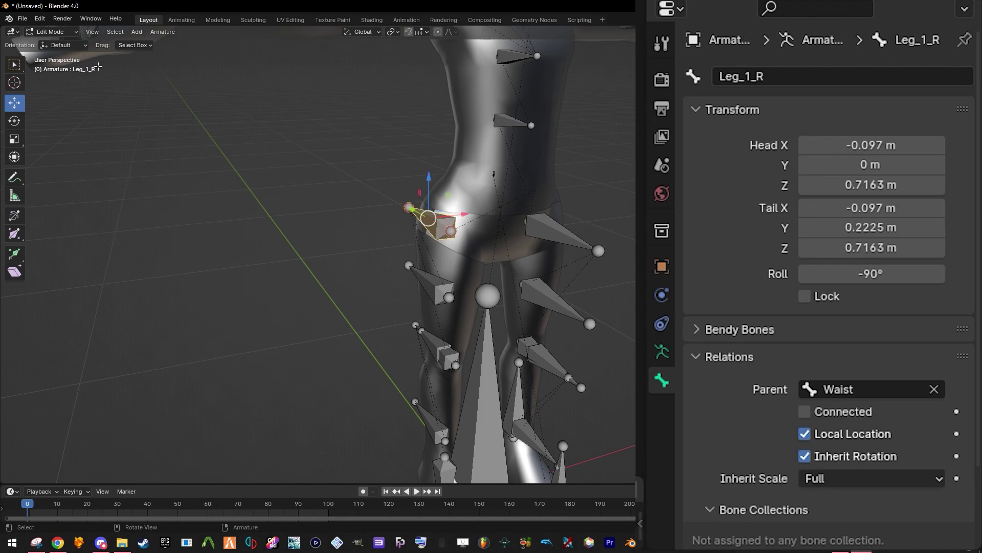
left_click(550, 221)
left_click(424, 226)
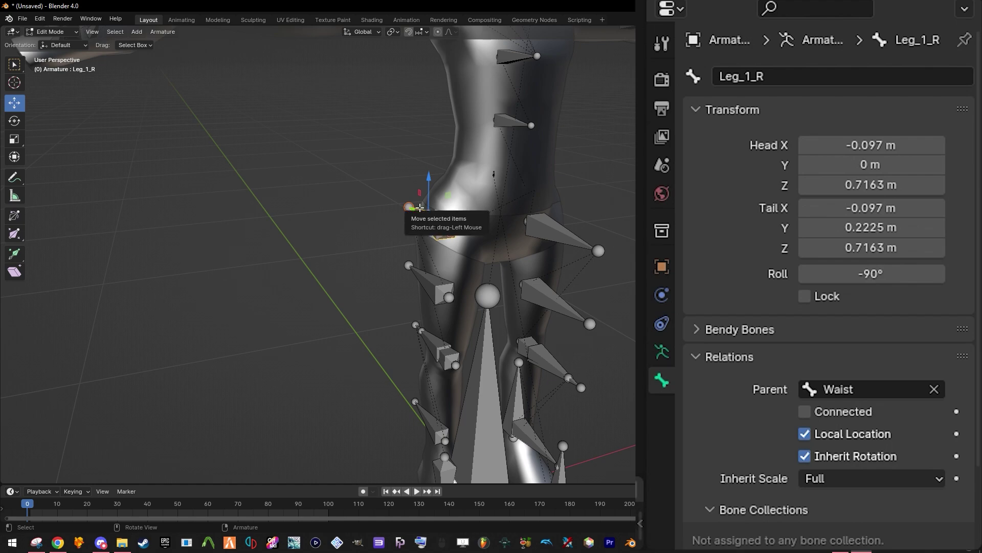
key("shift+g")
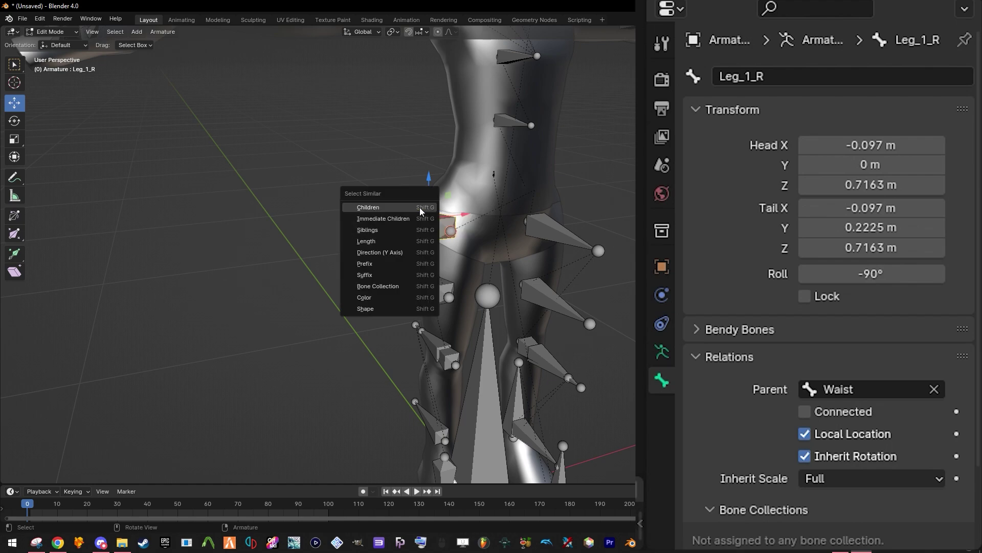
left_click(389, 276)
scroll(391, 273, "down", 5)
scroll(439, 193, "up", 2)
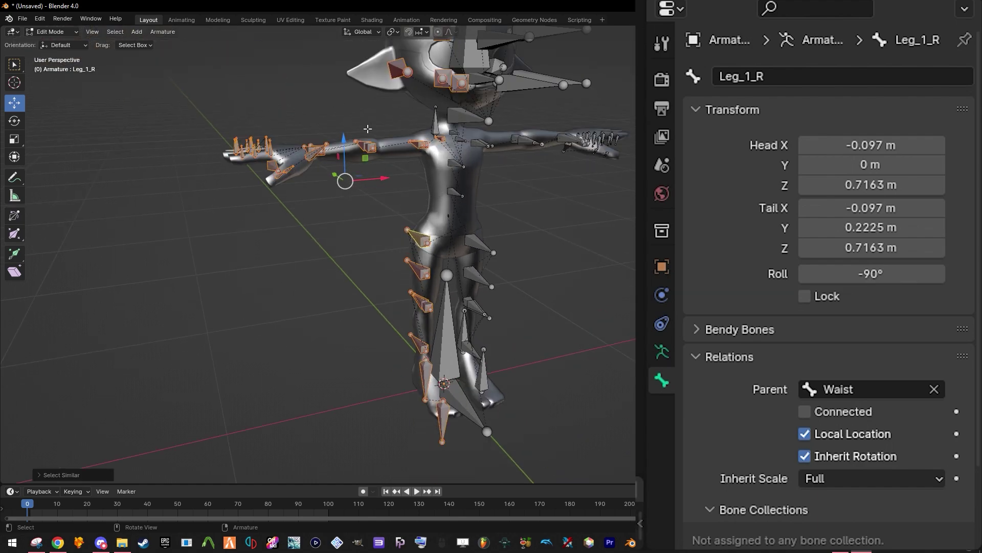
key("x")
left_click(435, 130)
In the top view, move the Ear_L bone's tail outward along the ear to about X 0.405 m, Y 0.058 m.
scroll(435, 130, "down", 3)
middle_click_drag(435, 130, 362, 91)
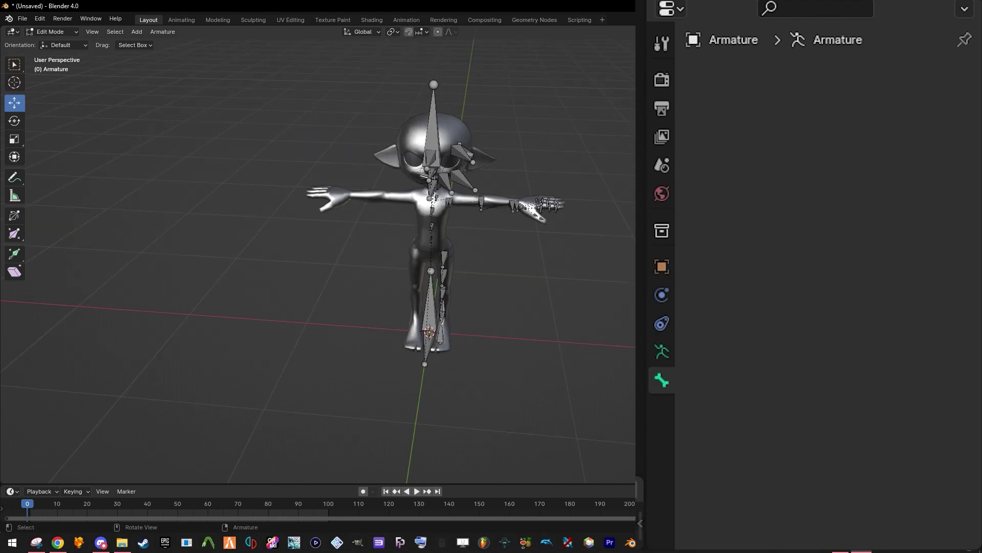
key("KP_7")
scroll(500, 231, "up", 2)
scroll(425, 208, "up", 4)
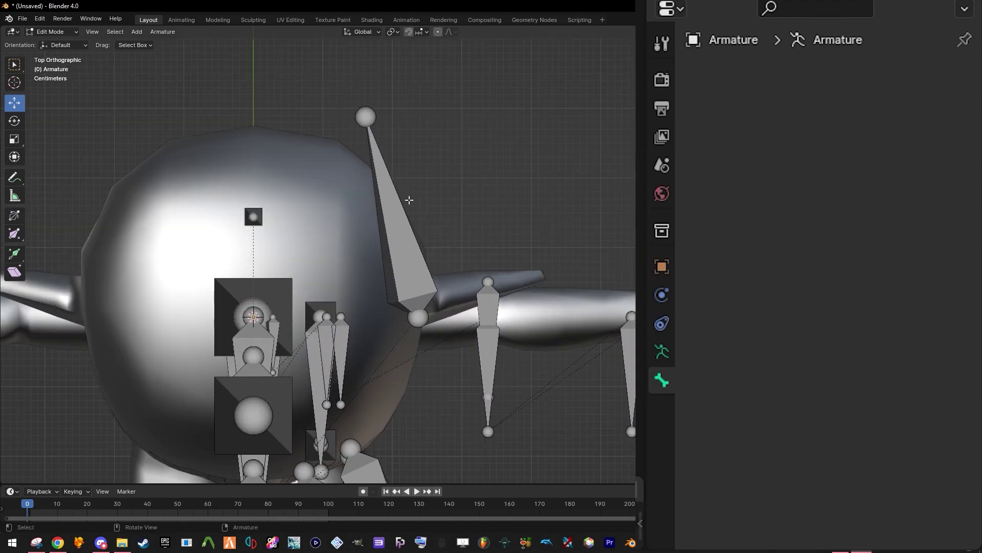
left_click(363, 115)
left_click_drag(364, 115, 533, 279)
Examine the Arm_2_L, Elbow_L and Wrist_Assist_L bones along the left arm.
scroll(602, 336, "down", 1)
scroll(602, 337, "down", 2)
middle_click_drag(552, 348, 487, 282, "shift")
scroll(498, 243, "up", 3)
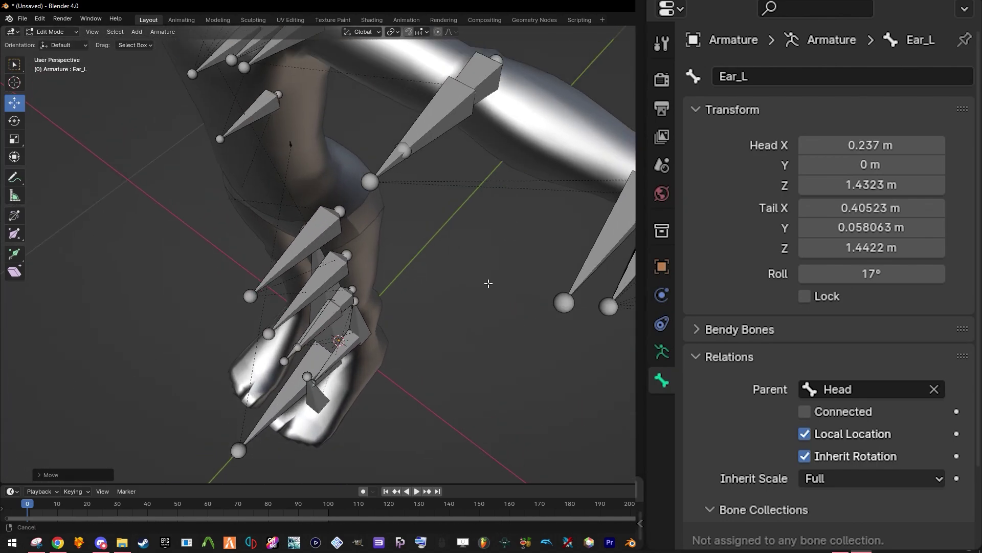
left_click(408, 125)
middle_click_drag(408, 125, 411, 184)
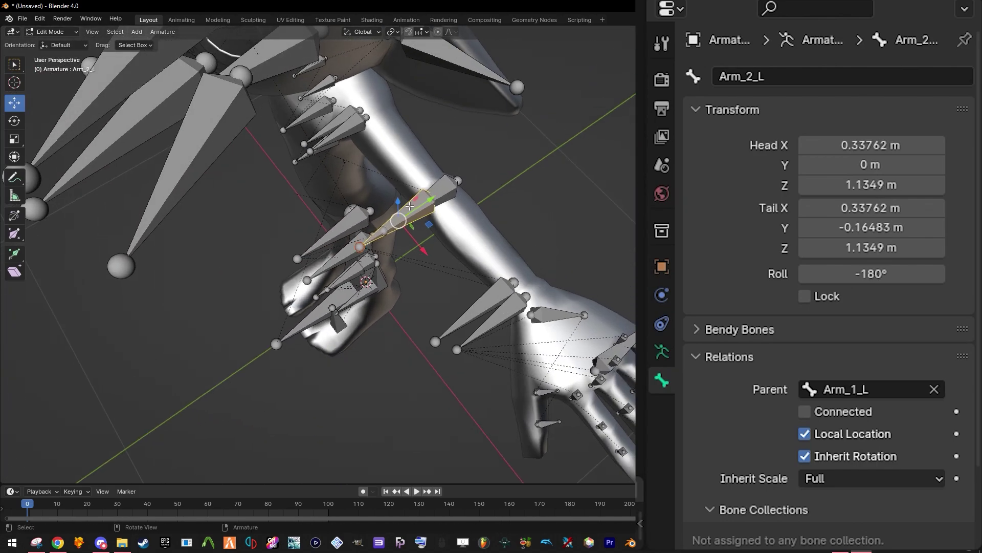
left_click(446, 190)
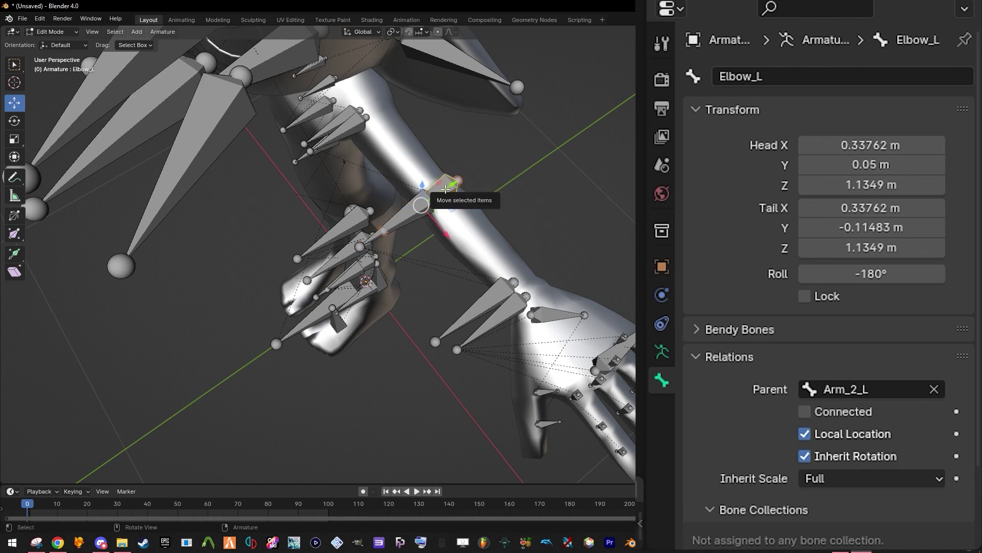
left_click(491, 303)
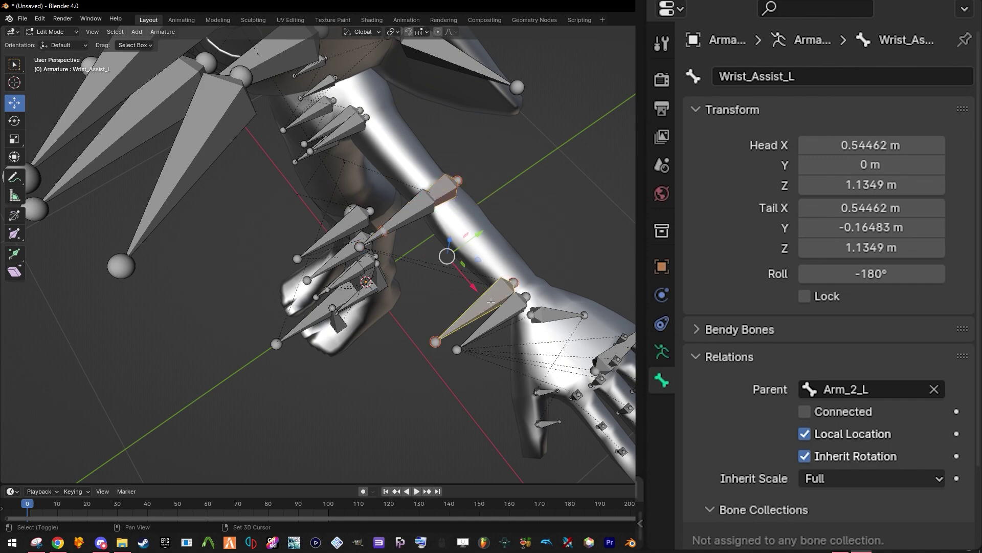
middle_click_drag(491, 302, 474, 280)
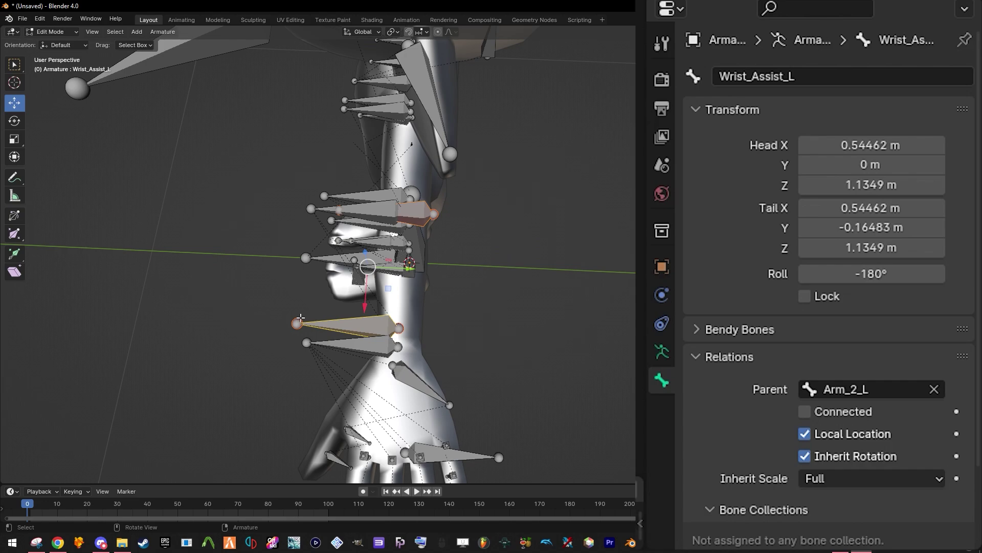
left_click(299, 321)
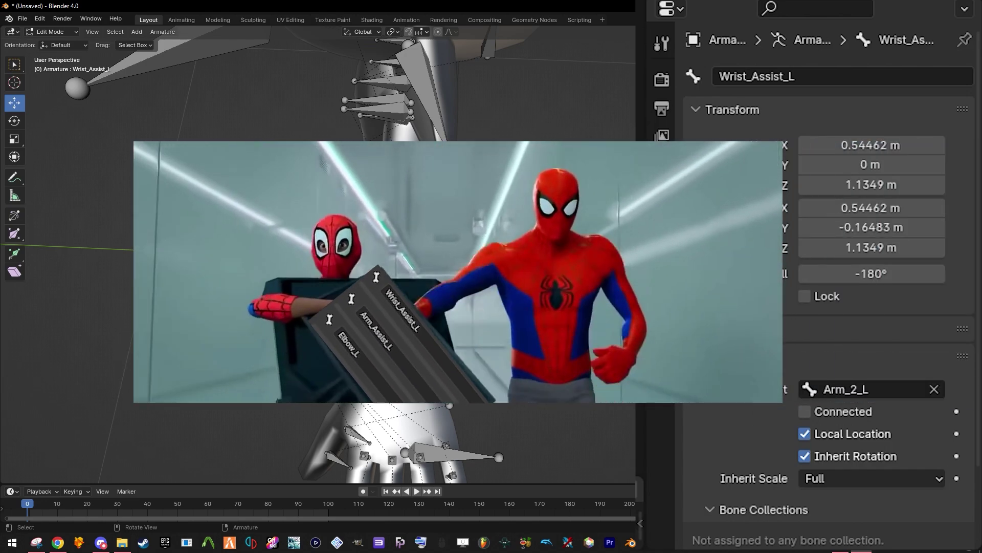
Move the Elbow_L bone's tail backward along the Y axis, behind the arm, to about Y 0.199 m.
middle_click_drag(311, 336, 390, 229)
left_click(349, 235)
left_click(341, 202)
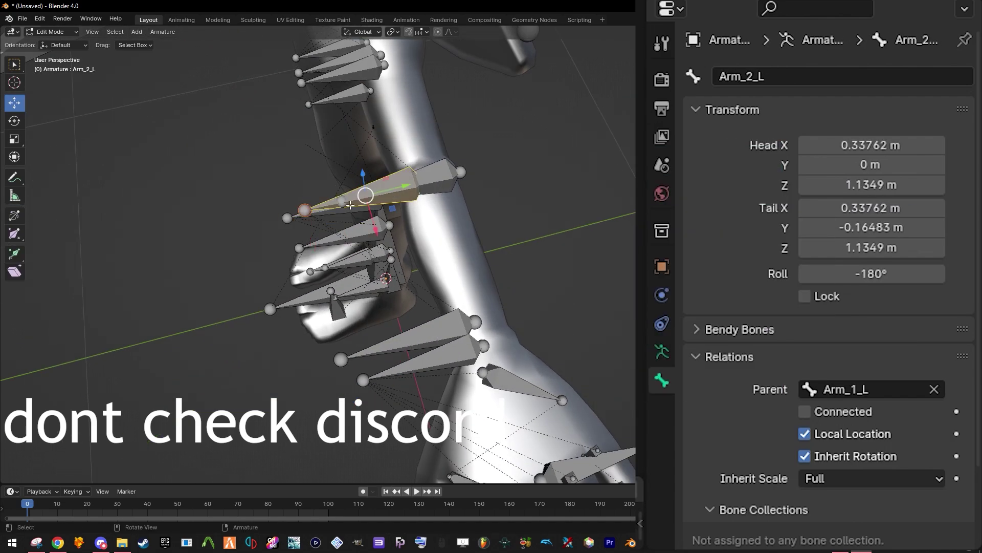
left_click(339, 201)
key("g")
key("y")
left_click(593, 173)
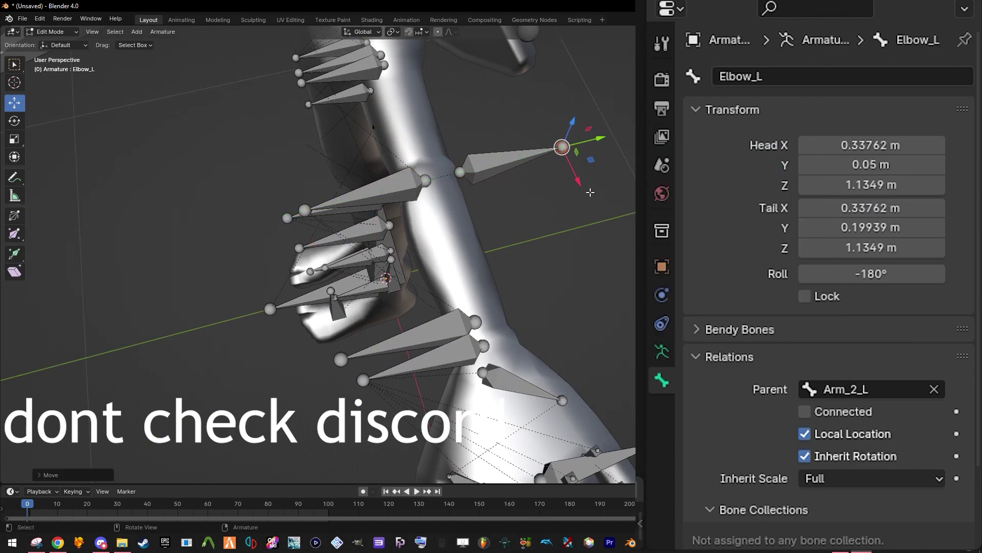
Hide the left arm's helper bones Elbow_L, Wrist_Assist_L and Arm_Assist_L.
middle_click_drag(485, 267, 476, 265)
left_click(492, 242)
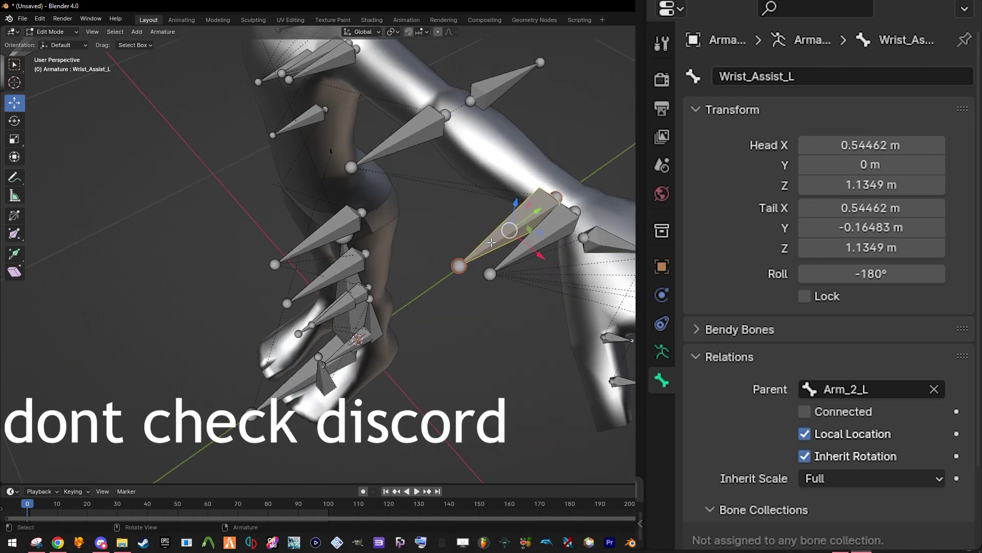
key("h")
middle_click_drag(513, 82, 272, 65)
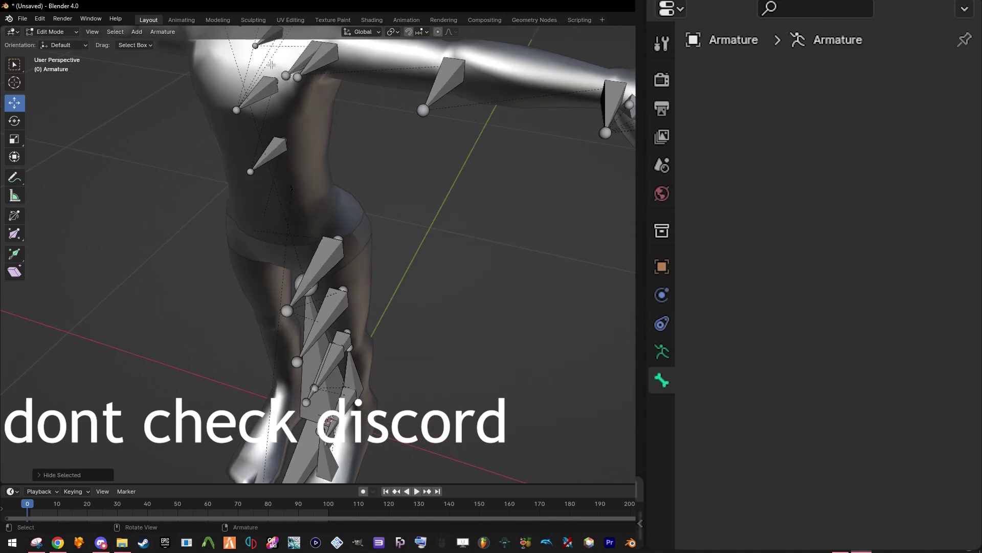
left_click(314, 61)
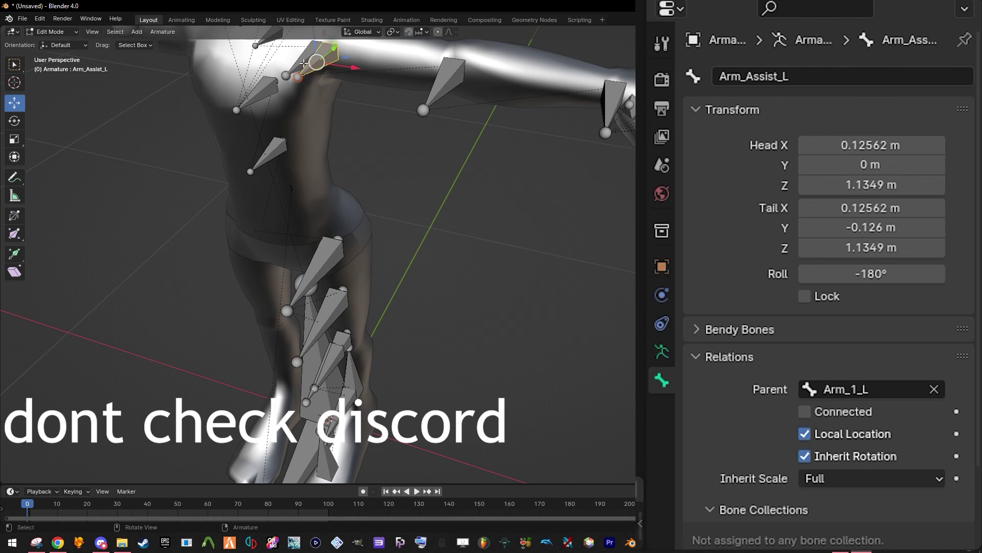
left_click(303, 63)
left_click(325, 67)
key("h")
In the top view, move the Wrist_L bone's tail into the palm at about X 0.665 m, Y 0.004 m.
left_click(308, 63)
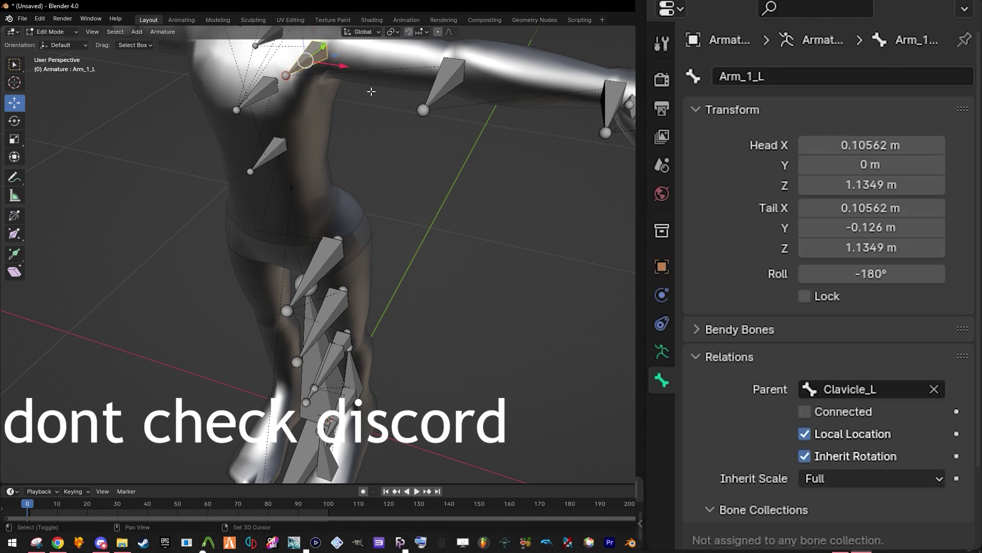
middle_click_drag(371, 92, 361, 148, "shift")
left_click(437, 133)
left_click(605, 167)
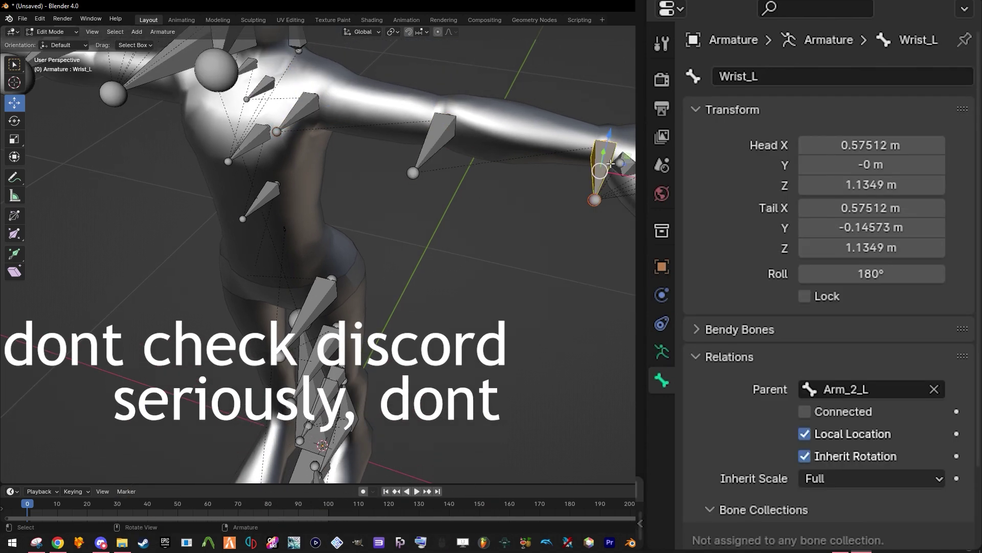
middle_click_drag(597, 170, 555, 206, "shift")
key("KP_1")
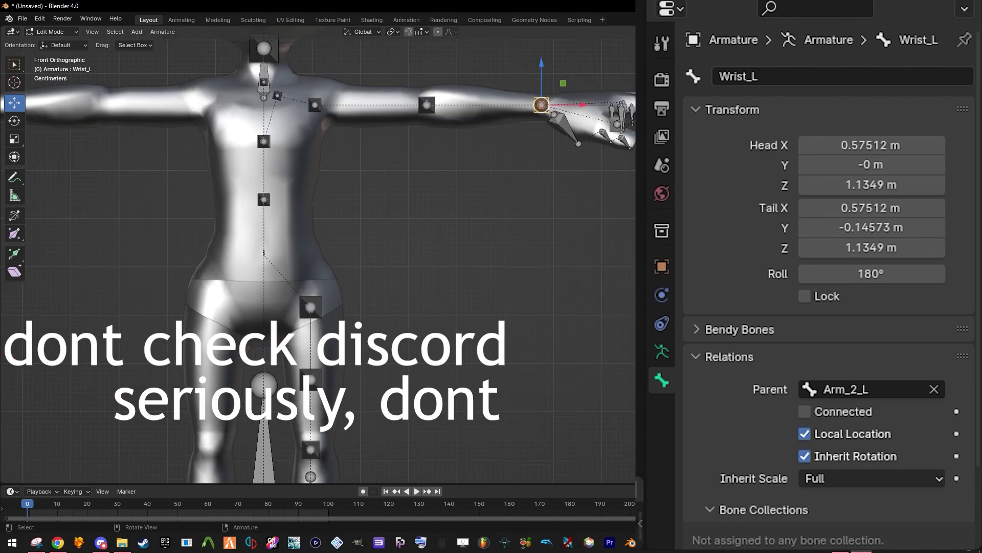
key("KP_7")
scroll(514, 291, "up", 4)
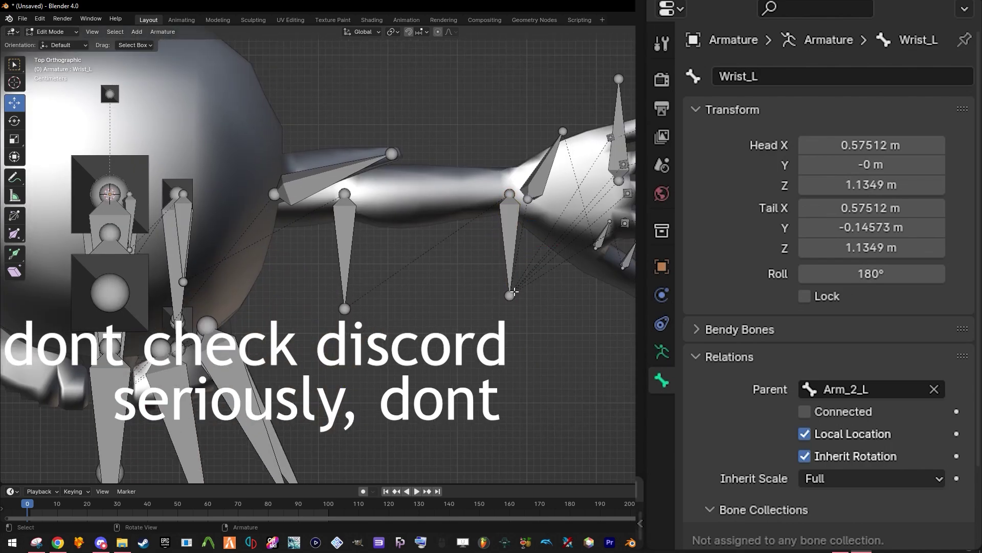
scroll(514, 291, "up", 5)
key("g")
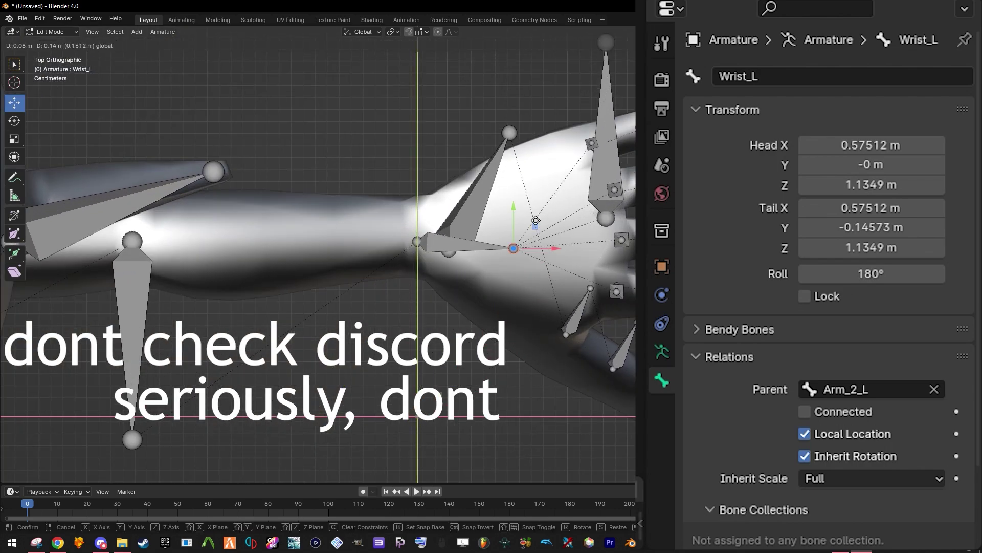
left_click(553, 214)
Move the Finger_A_1_L bone's tail toward the thumb, to about X 0.676 m, Y -0.079 m.
left_click(478, 190)
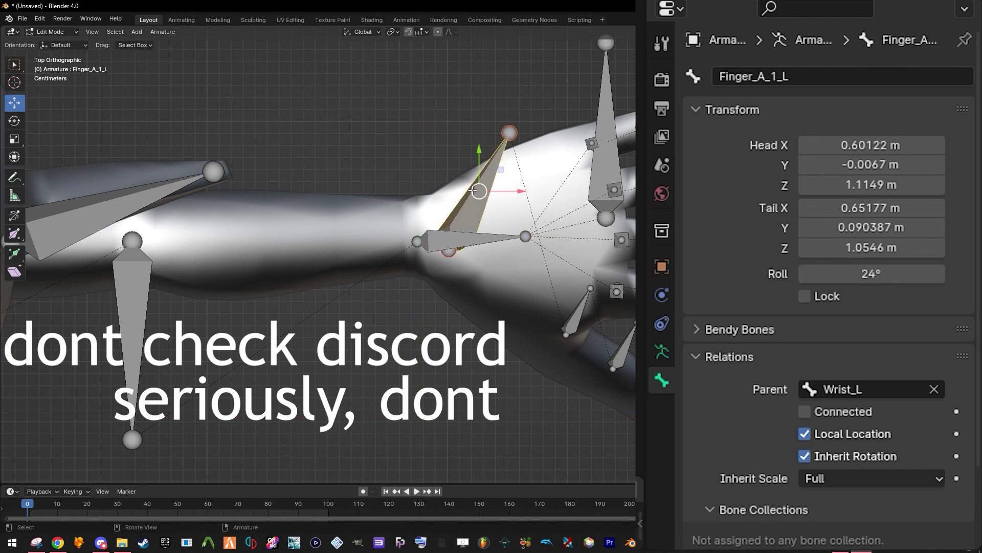
left_click(518, 135)
key("g")
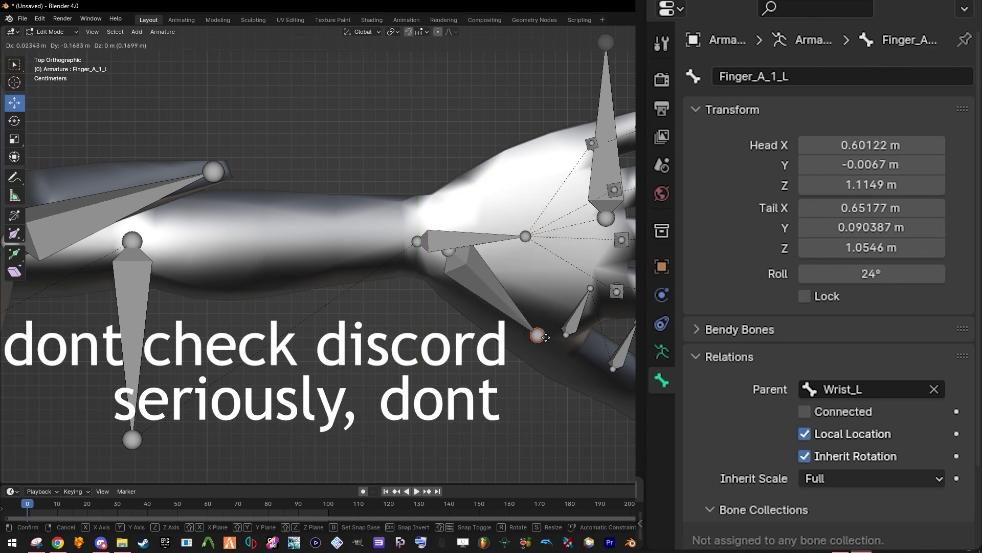
left_click(548, 338)
Hide the large bone crossing the left palm and check the hand bones from the front and top views.
scroll(537, 252, "up", 1)
scroll(536, 252, "down", 2)
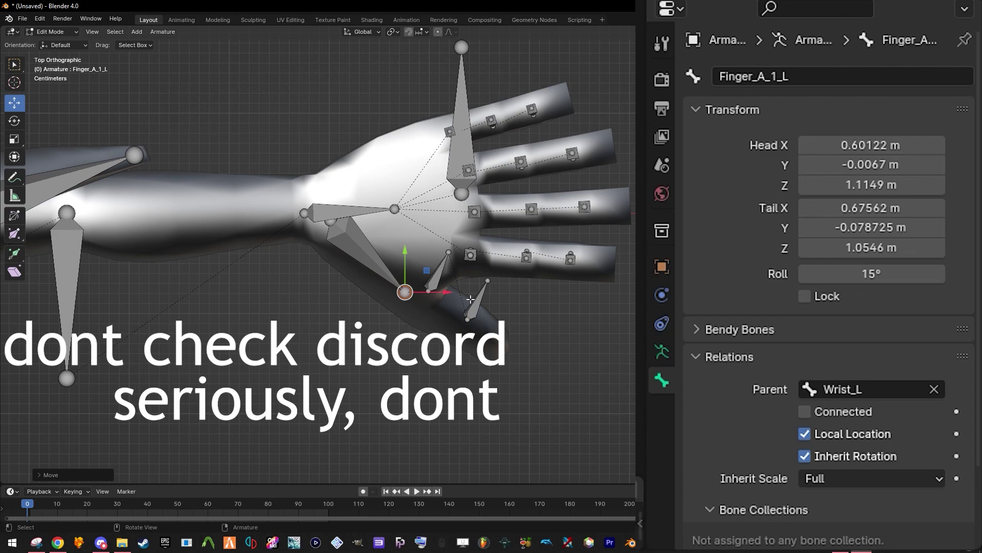
scroll(612, 267, "down", 2)
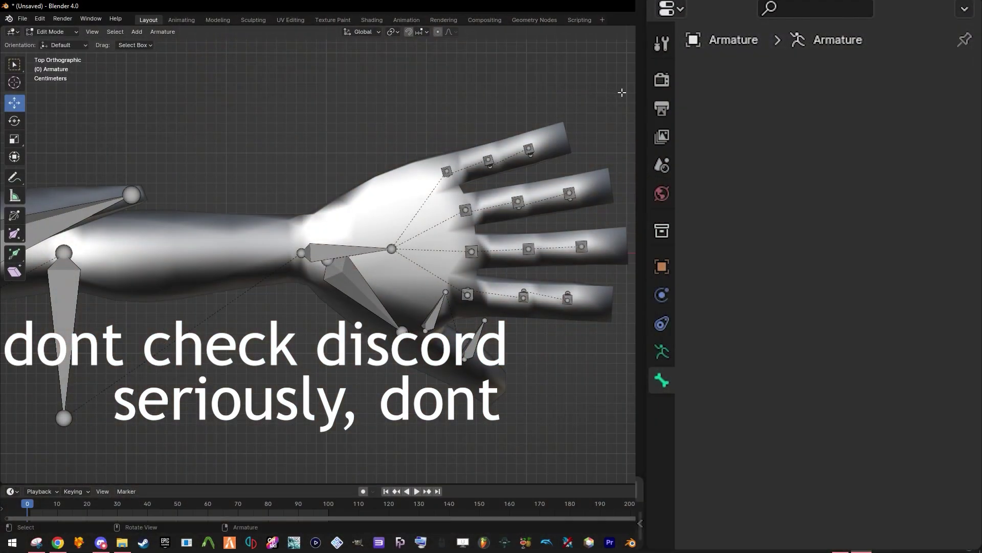
key("KP_1")
scroll(573, 113, "down", 2)
middle_click_drag(559, 62, 517, 260, "shift")
scroll(515, 260, "up", 3)
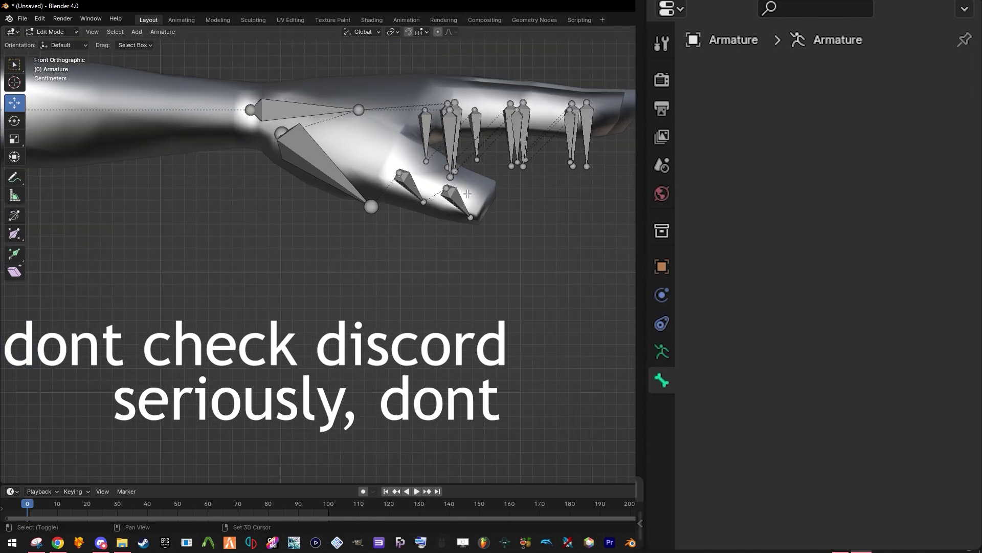
middle_click_drag(458, 135, 441, 201, "shift")
key("KP_7")
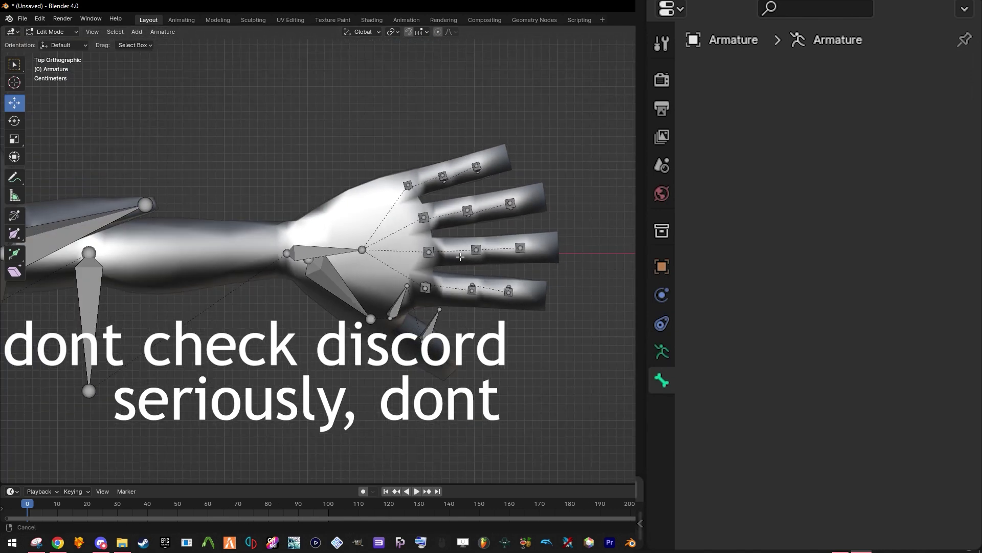
scroll(475, 210, "up", 4)
scroll(323, 234, "down", 1)
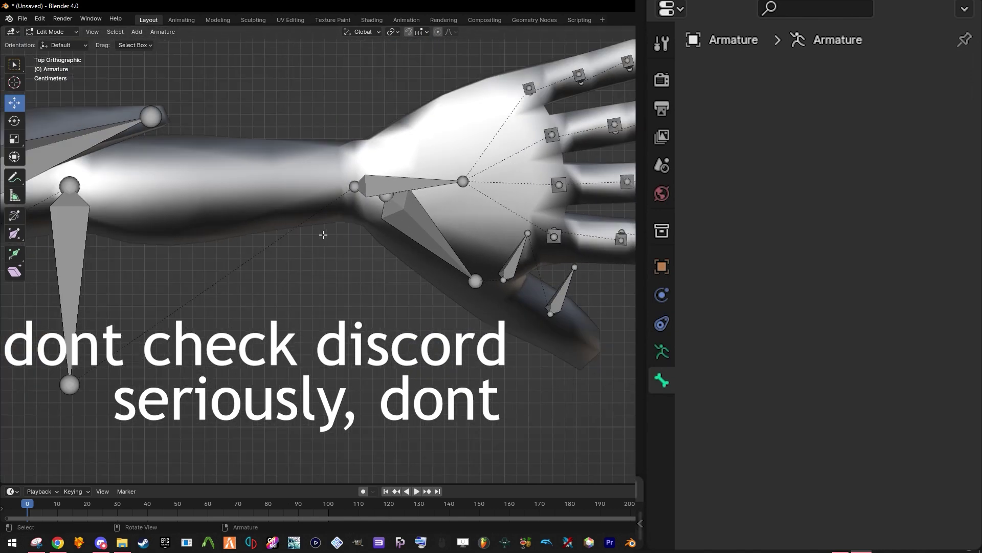
Move the Wrist_L bone's tail along the Y axis to about Y -0.011 m.
left_click(393, 193)
left_click(347, 190)
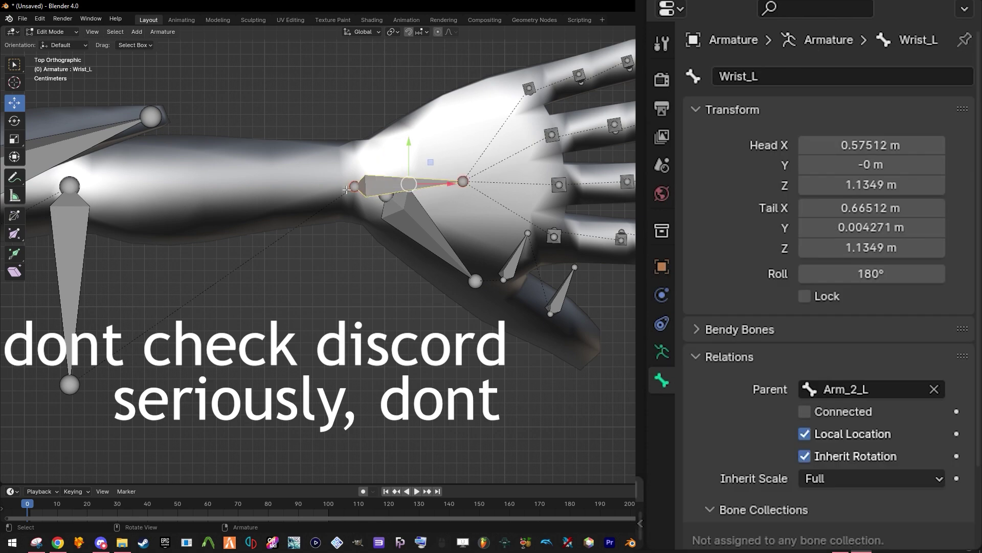
left_click(353, 186)
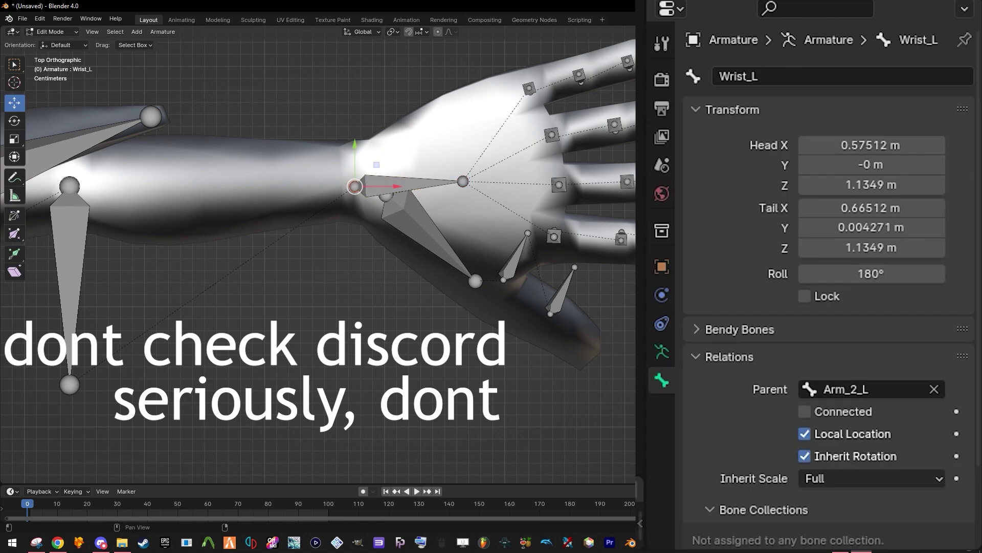
left_click(462, 181)
key("g")
key("y")
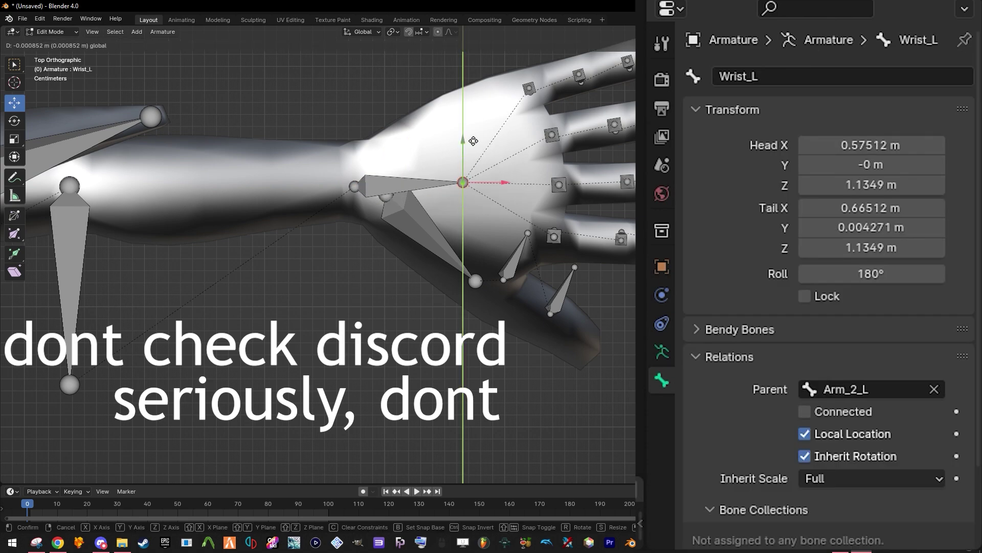
left_click(484, 178)
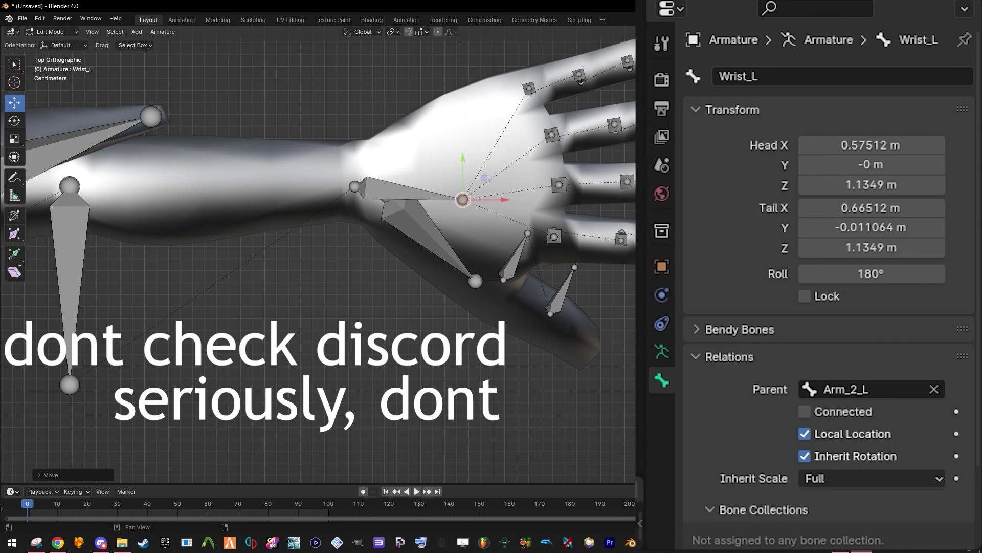
Undo the last move of the Wrist_L bone's tail and bring the left forearm into view.
key("ctrl+z")
middle_click_drag(445, 286, 445, 254)
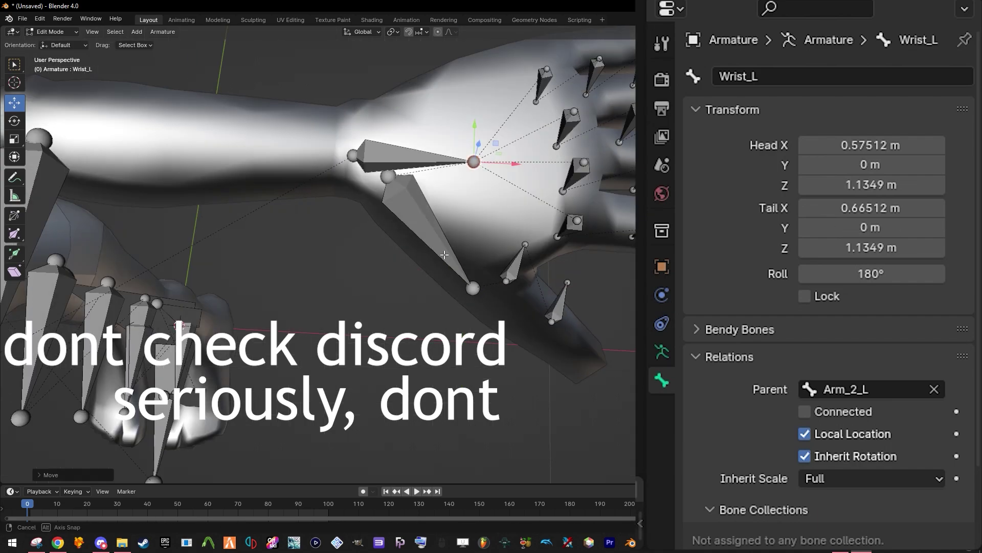
scroll(430, 245, "down", 5)
scroll(301, 197, "up", 5)
middle_click_drag(522, 232, 542, 233)
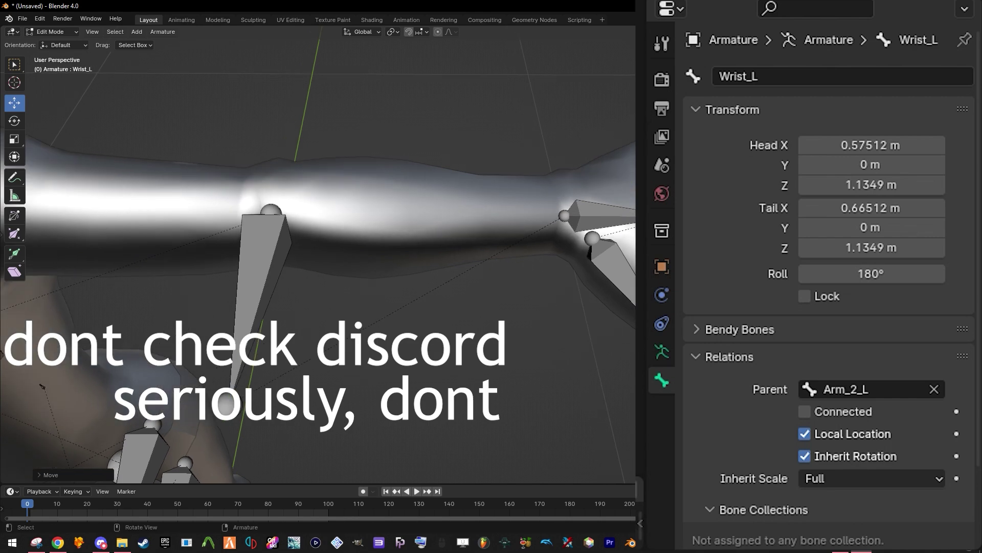
In the top view, move the Arm_2_L bone's tail to the left wrist, at about X 0.572 m, Y 0 m.
key("KP_7")
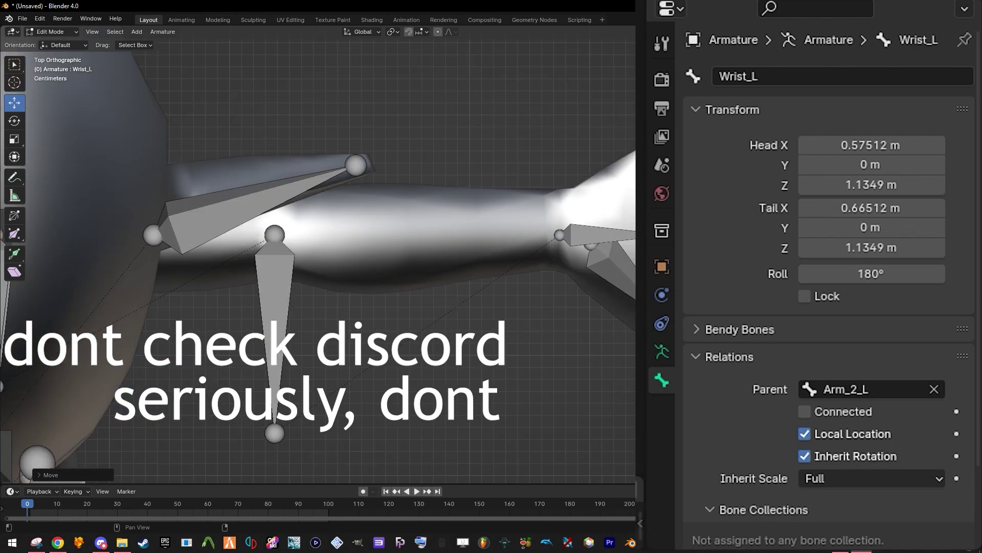
middle_click_drag(419, 261, 451, 248, "shift")
left_click(307, 420)
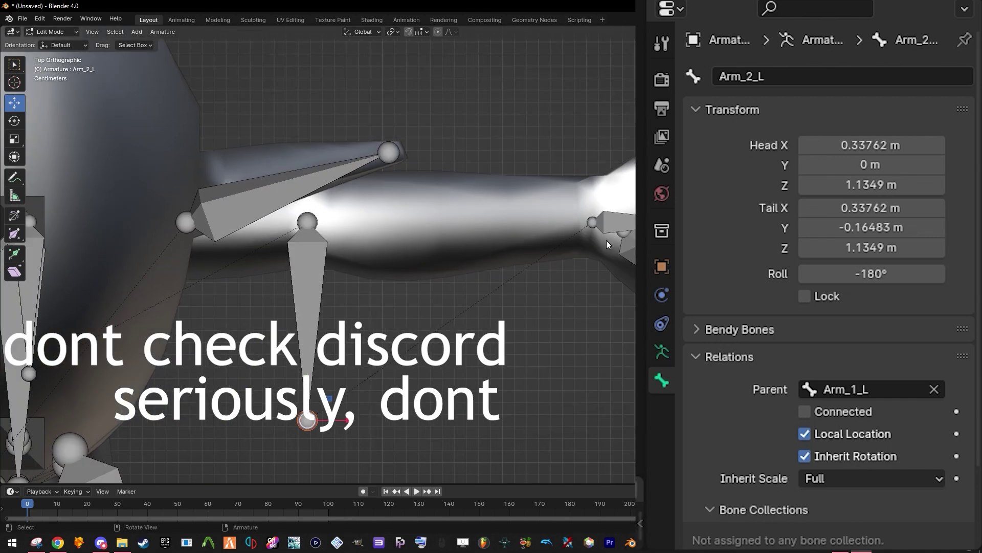
left_click(614, 224)
left_click(292, 420)
left_click(301, 421)
key("g")
left_click_drag(350, 408, 602, 239)
middle_click_drag(602, 239, 489, 280, "shift")
scroll(489, 280, "up", 4)
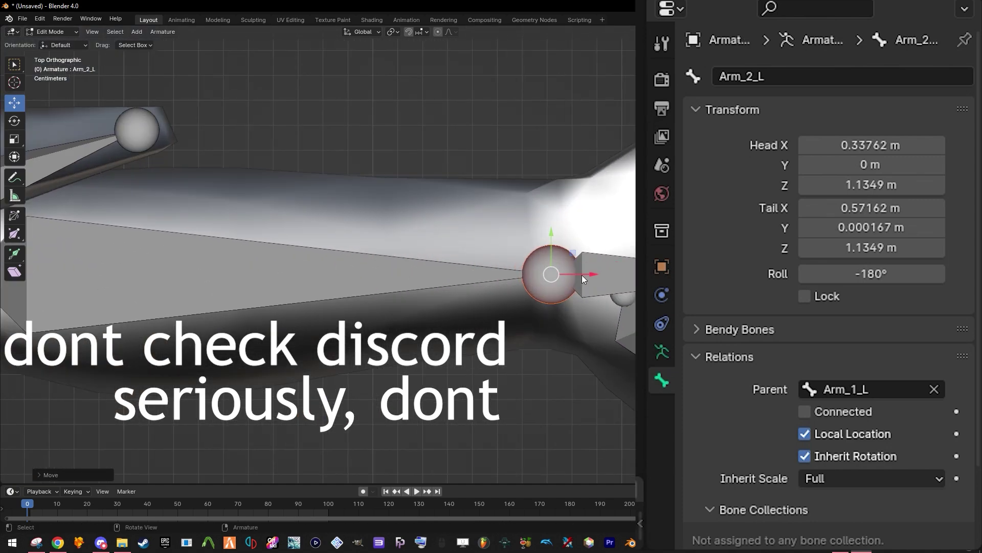
Shift the Arm_2_L bone's tail along the X axis to about X 0.575 m.
key("g")
key("x")
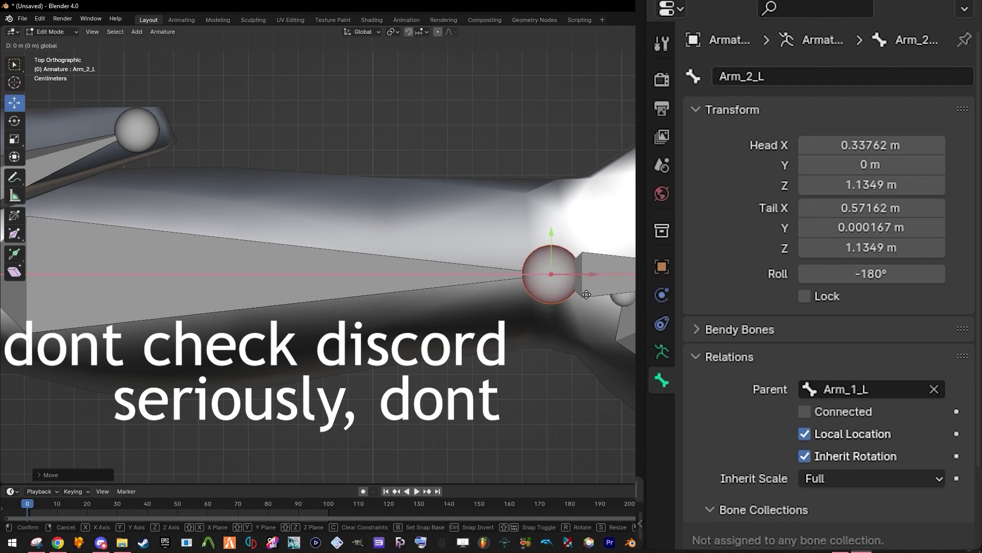
left_click(587, 295)
In the top view, move the Arm_1_L bone's tail onto the left elbow at X 0.338 m, Y 0 m.
scroll(382, 264, "down", 3)
middle_click_drag(382, 266, 509, 209, "shift")
scroll(339, 183, "up", 2)
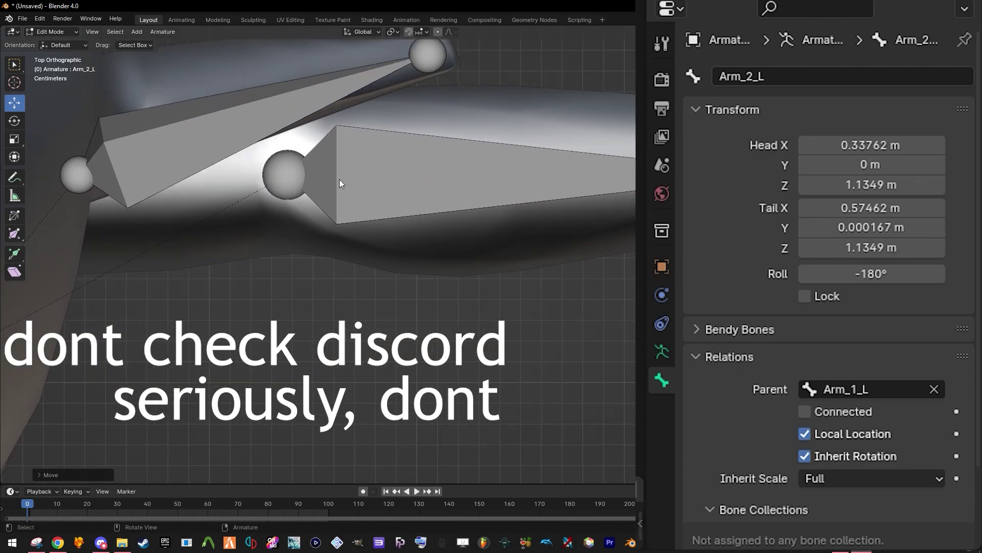
scroll(339, 182, "down", 6)
middle_click_drag(256, 240, 392, 132, "shift")
left_click(269, 240)
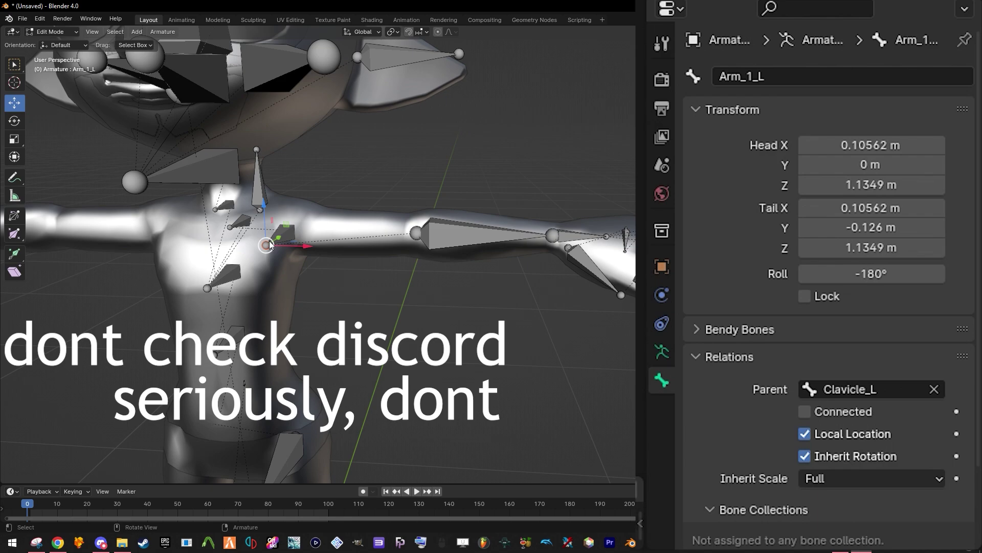
key("KP_7")
middle_click_drag(444, 230, 420, 261, "shift")
scroll(419, 261, "up", 4)
key("g")
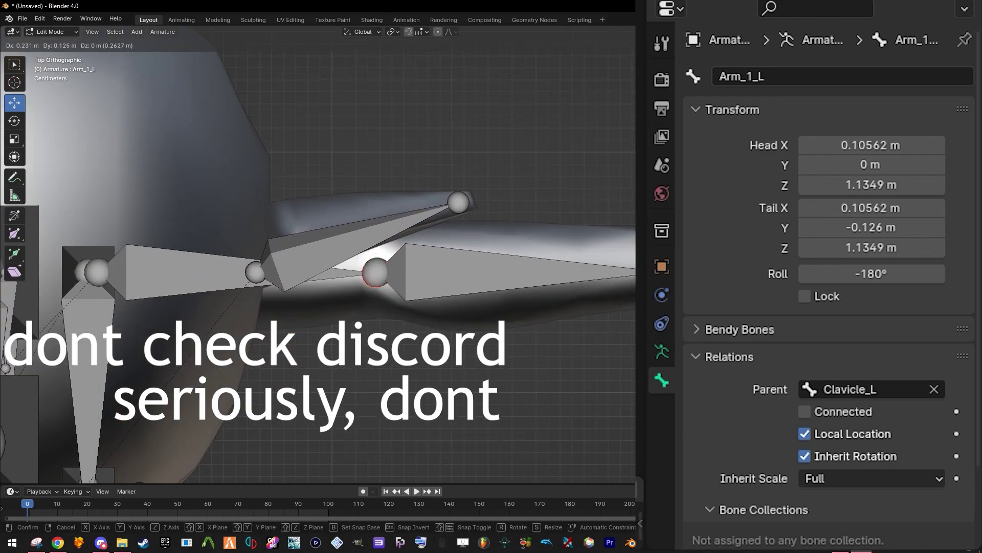
left_click(320, 257)
Move the Arm_1_L bone's tail along the Y axis to about Y 0.008 m to bend the elbow slightly backward.
scroll(320, 258, "down", 2)
middle_click_drag(319, 258, 390, 241, "shift")
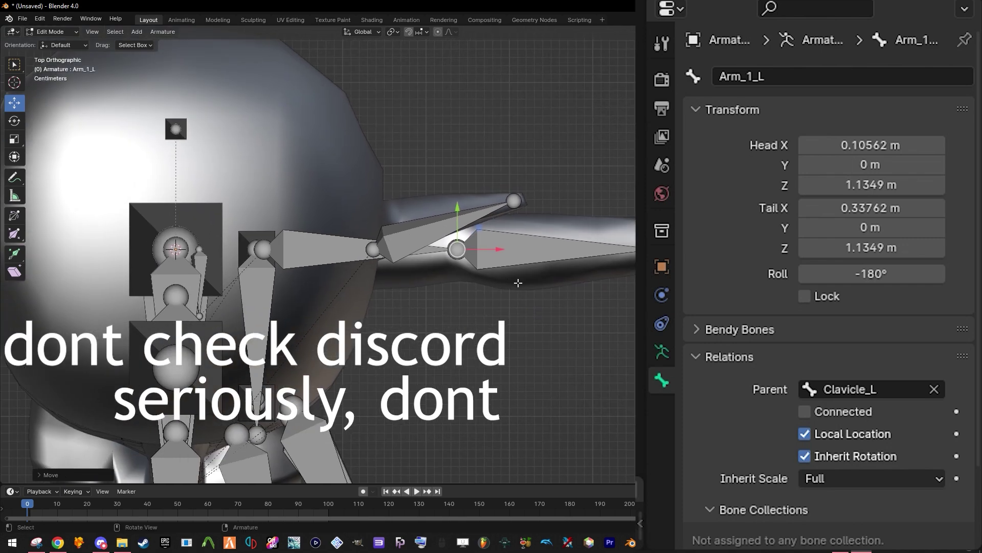
scroll(518, 283, "up", 1)
middle_click_drag(517, 283, 434, 269, "shift")
mouse_move(358, 290)
left_mouse_down()
mouse_move(401, 237)
mouse_move(380, 216)
mouse_move(390, 212)
left_mouse_up()
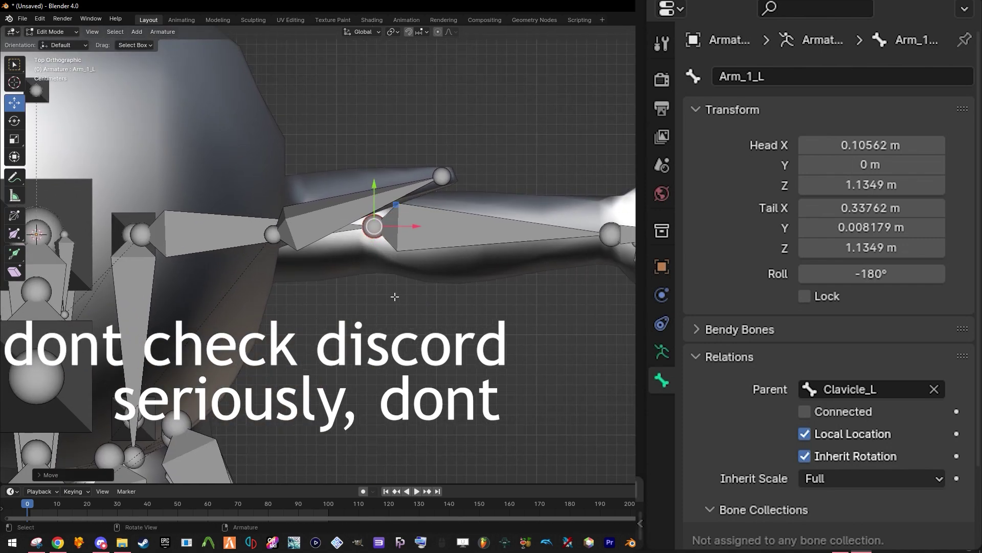
left_click(394, 297)
scroll(408, 294, "down", 2)
middle_click_drag(408, 294, 406, 256, "shift")
middle_click_drag(471, 279, 437, 190)
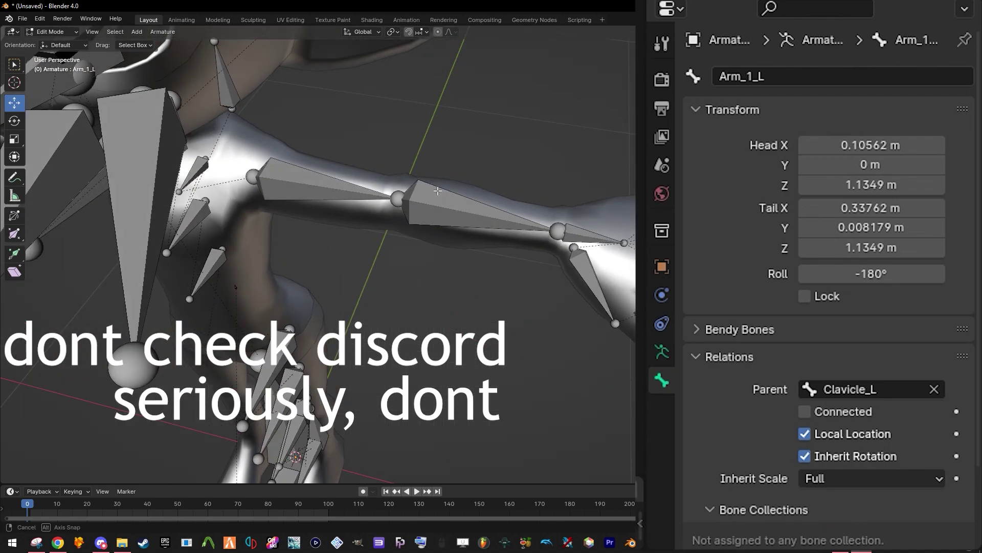
key("KP_7")
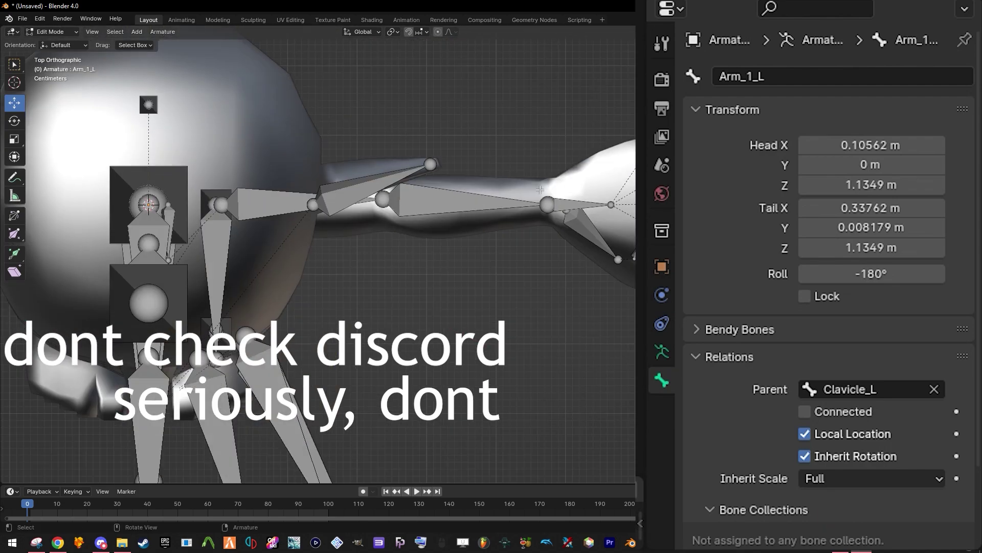
scroll(351, 226, "up", 3)
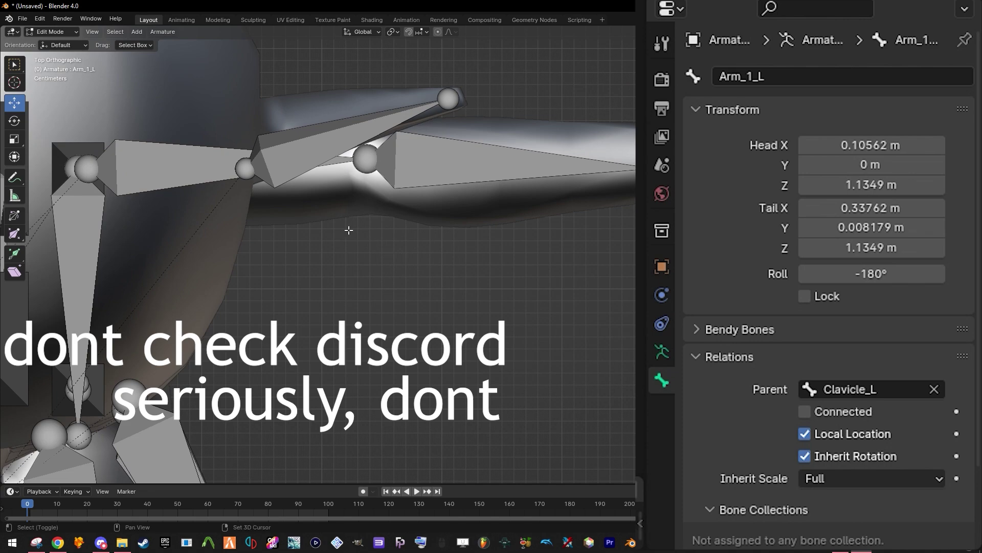
key("b")
left_click_drag(385, 183, 377, 147)
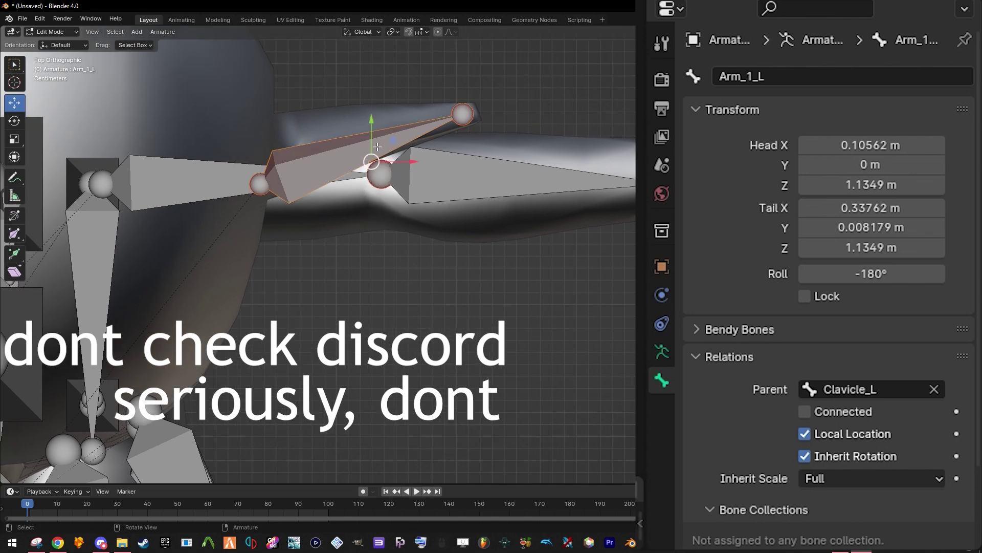
left_click(367, 223)
left_click_drag(367, 224, 398, 190)
key("ctrl+z")
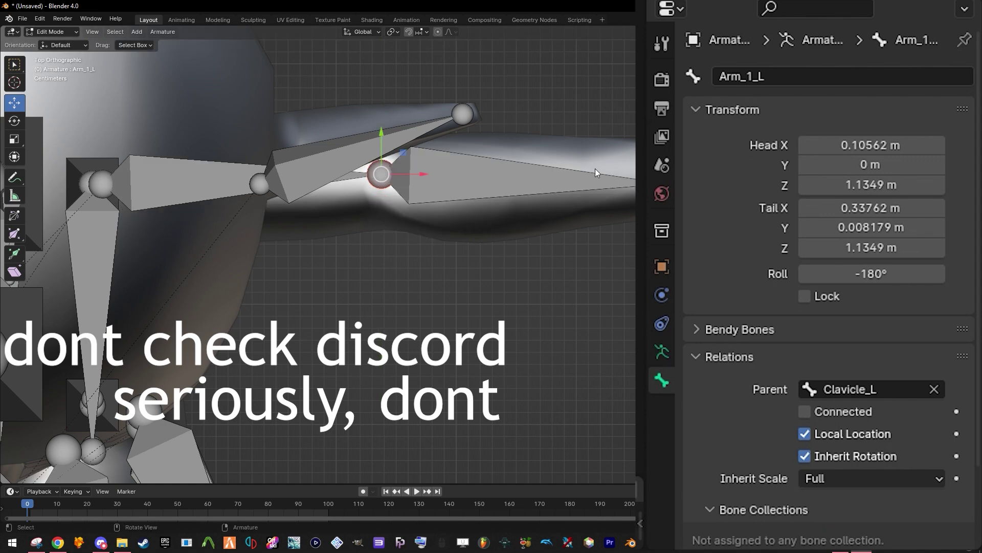
Try bending the elbow forward by moving the Arm_1_L bone's tail along the Y axis to about Y -0.015 m.
middle_click_drag(577, 170, 539, 269, "shift")
scroll(409, 253, "down", 2)
left_click_drag(363, 235, 362, 254)
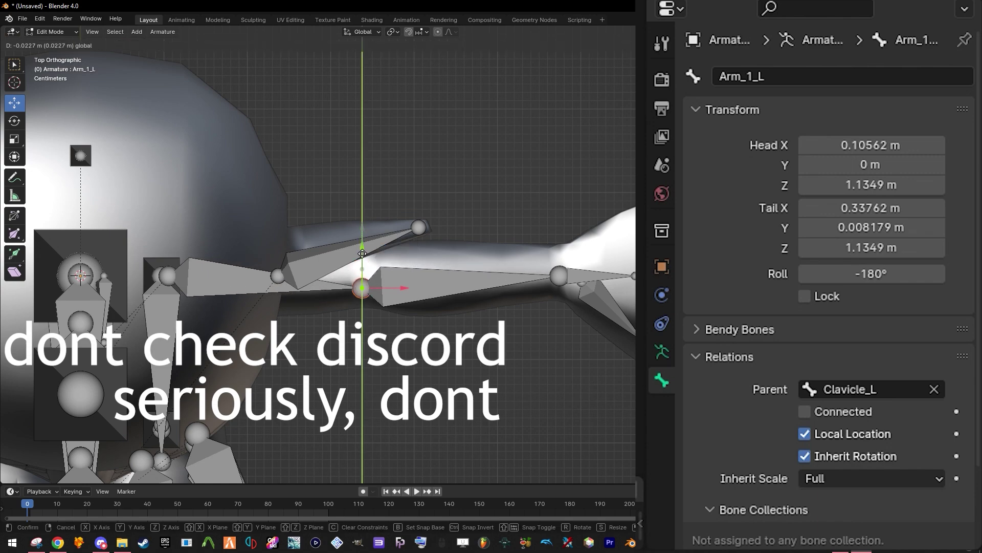
left_click(363, 253)
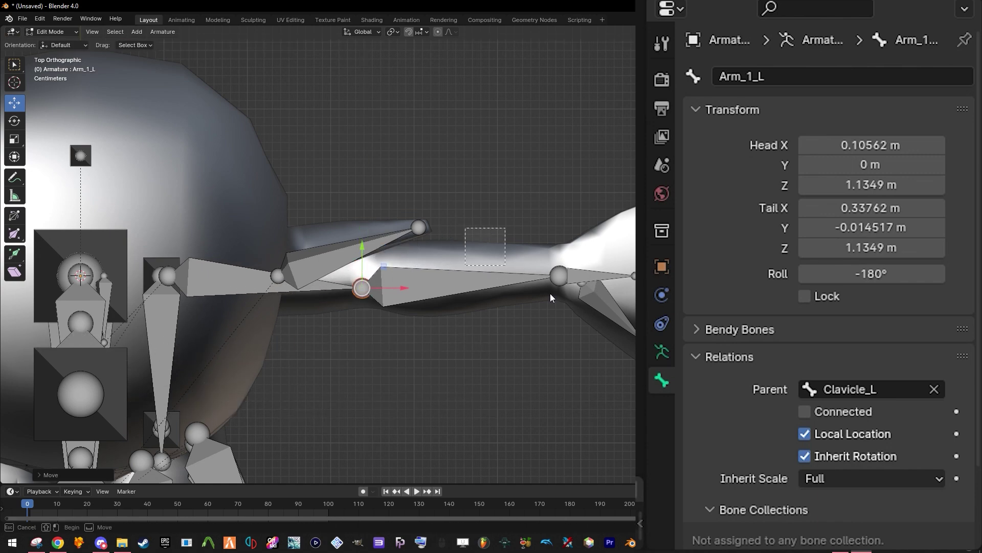
left_click(559, 279)
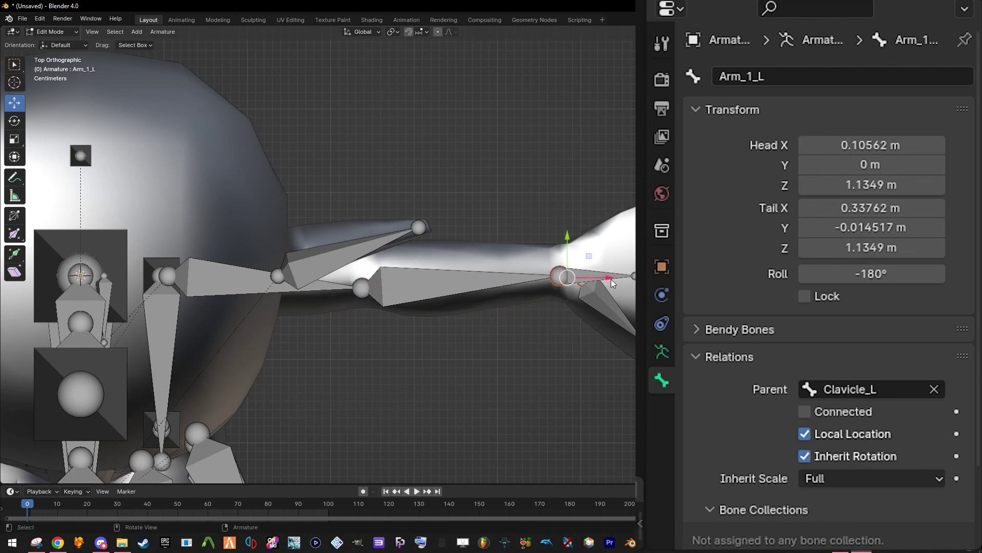
key("ctrl+z")
key("ctrl+z")
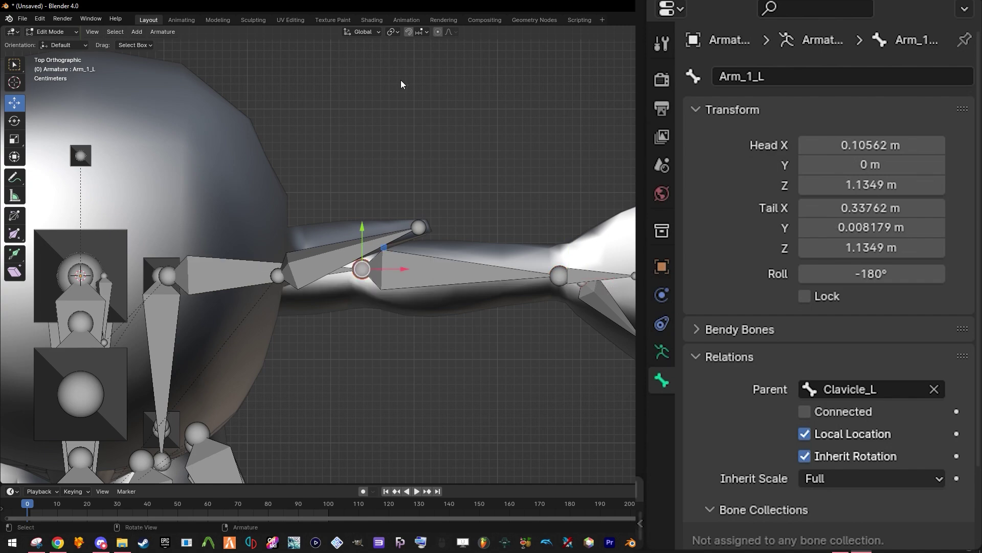
Examine the left arm's bone chain and elbow bend in perspective and from the top.
scroll(401, 80, "down", 2)
middle_click_drag(379, 329, 426, 286, "shift")
middle_click_drag(426, 286, 373, 230)
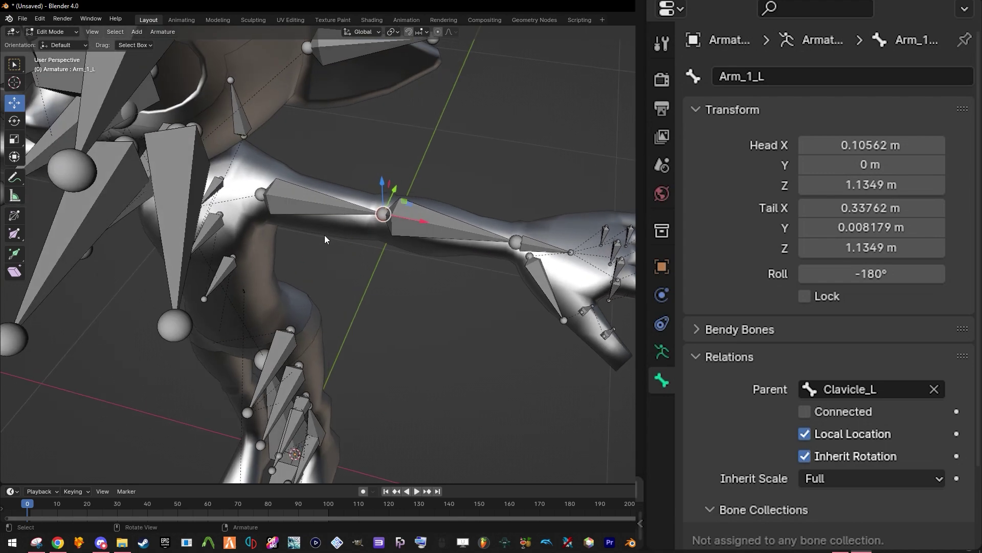
scroll(444, 261, "up", 2)
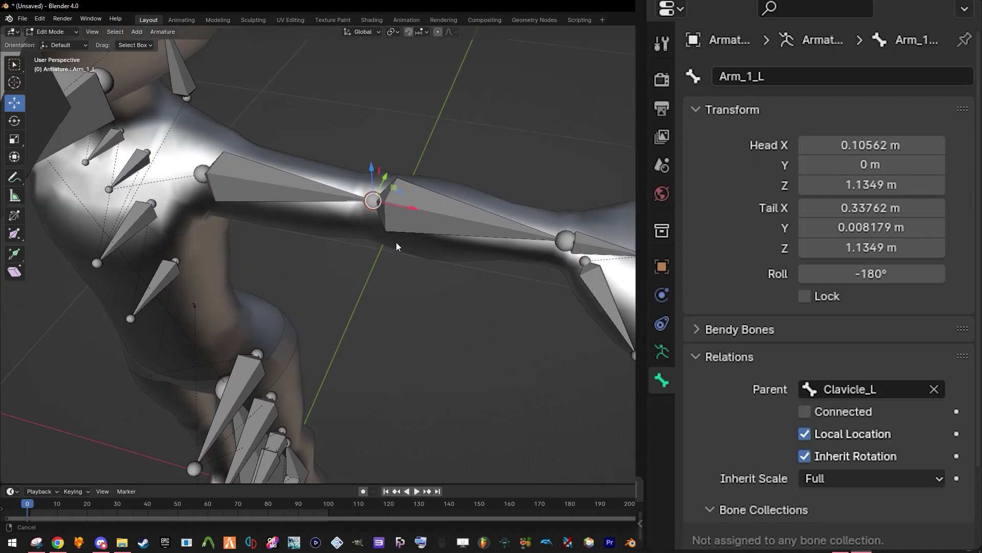
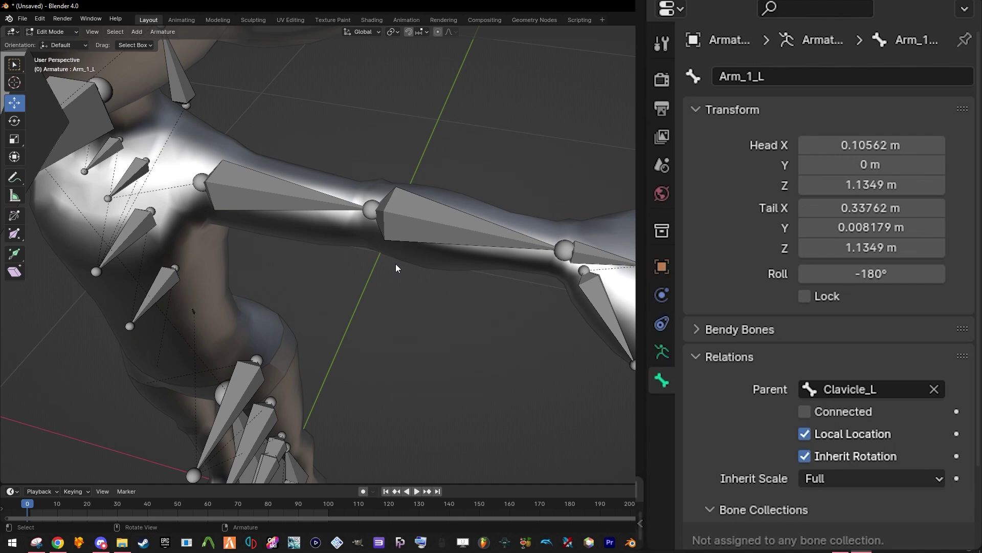
left_click_drag(273, 108, 464, 192)
key("KP_7")
scroll(465, 226, "down", 2)
middle_click_drag(465, 226, 444, 268, "shift")
scroll(444, 269, "up", 3)
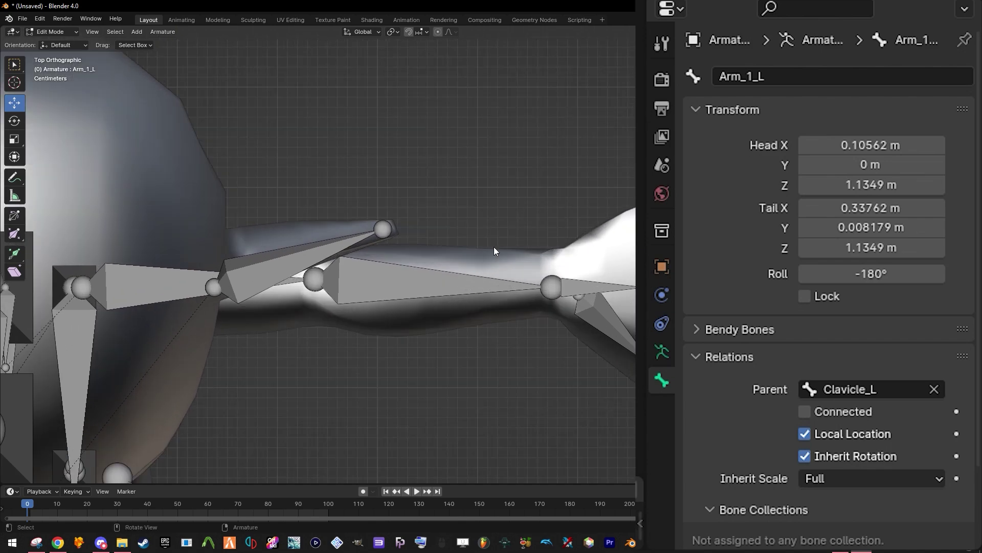
Duplicate the Wrist_L bone in place.
scroll(494, 251, "down", 2)
left_click(450, 282)
scroll(451, 283, "up", 4)
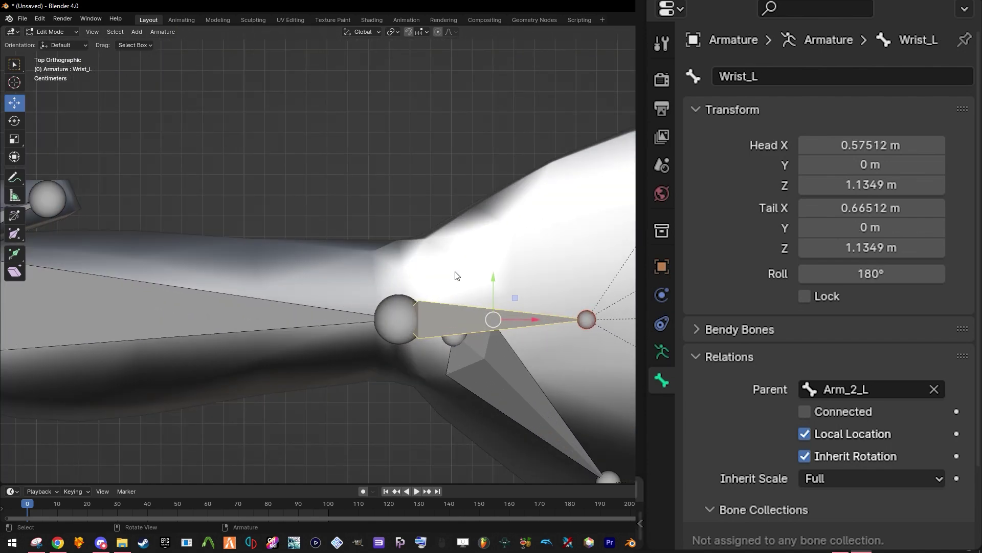
scroll(457, 276, "down", 2)
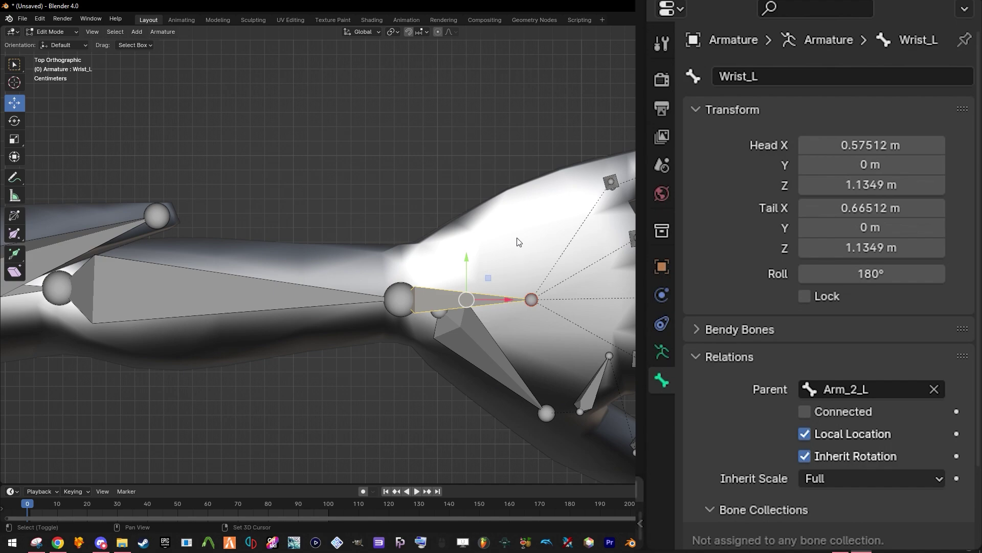
key("shift+d")
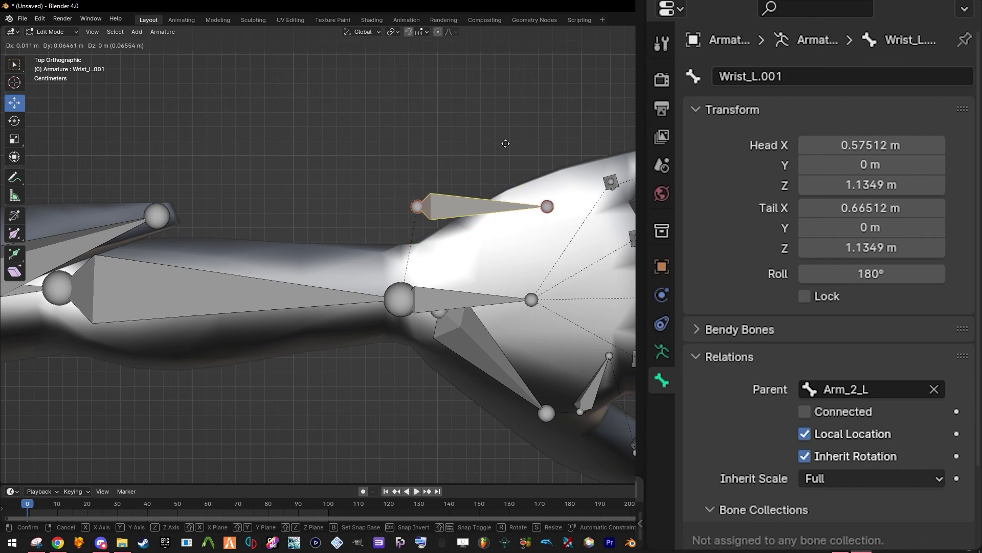
right_click(526, 167)
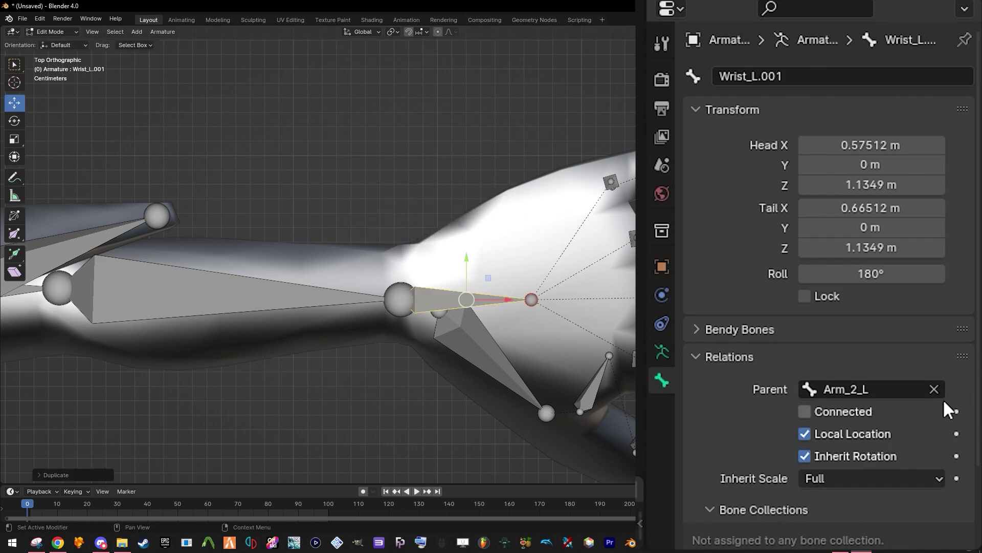
Rename the duplicated wrist bone as hand_ik_L.
left_click(803, 74)
type("hand_")
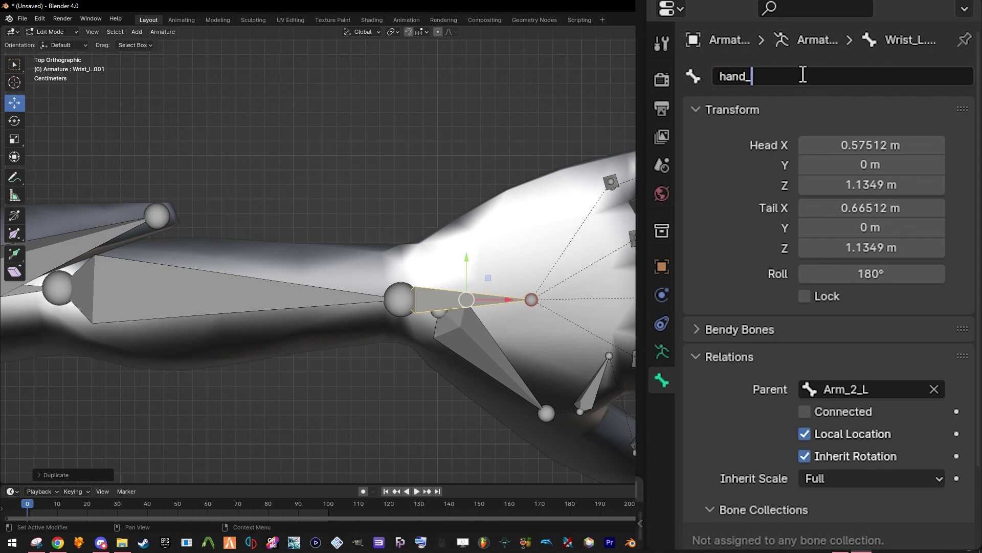
type("ik_L")
key("Return")
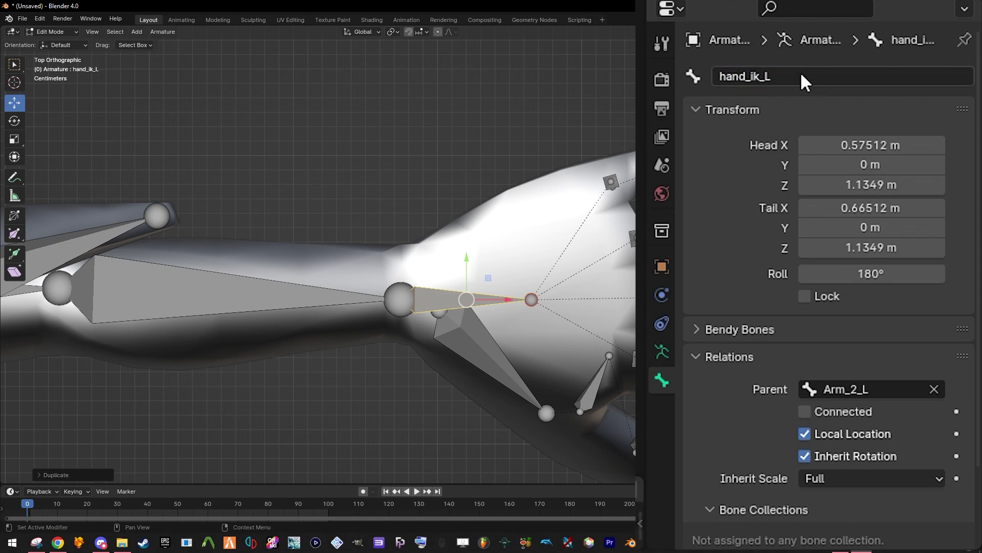
Replace the parent of the hand_ik_L bone with Root.
left_click(934, 389)
left_click(905, 389)
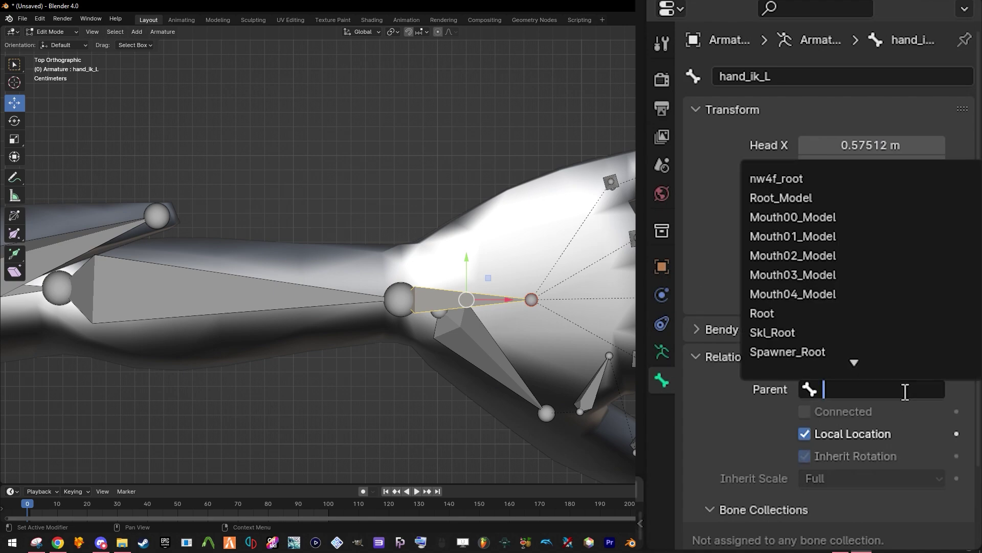
type("rot")
key("Return")
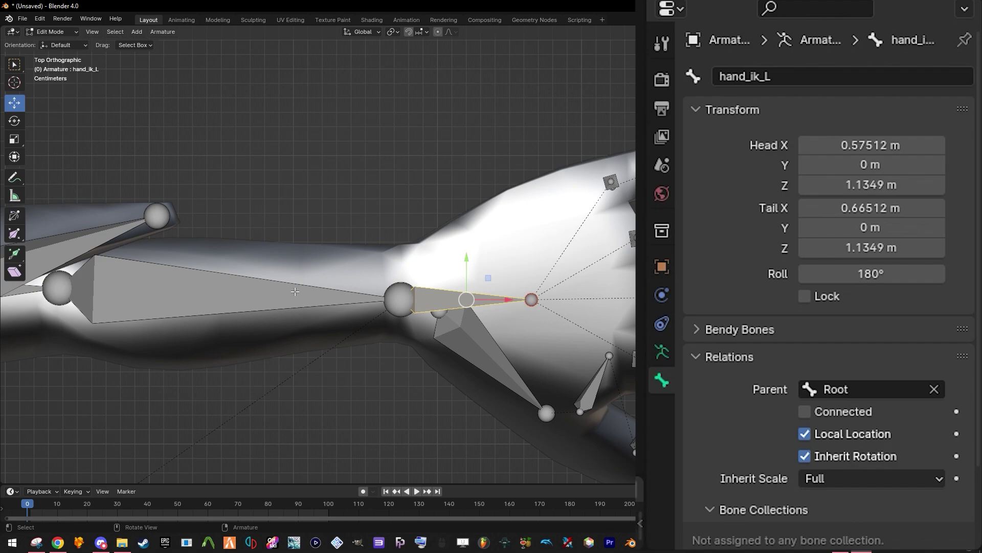
scroll(295, 291, "down", 5)
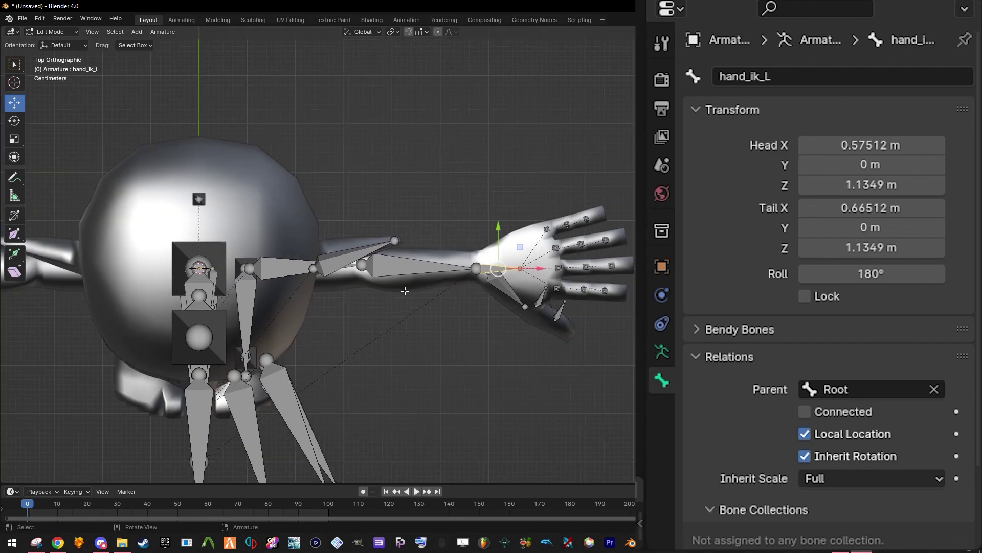
scroll(405, 291, "up", 1)
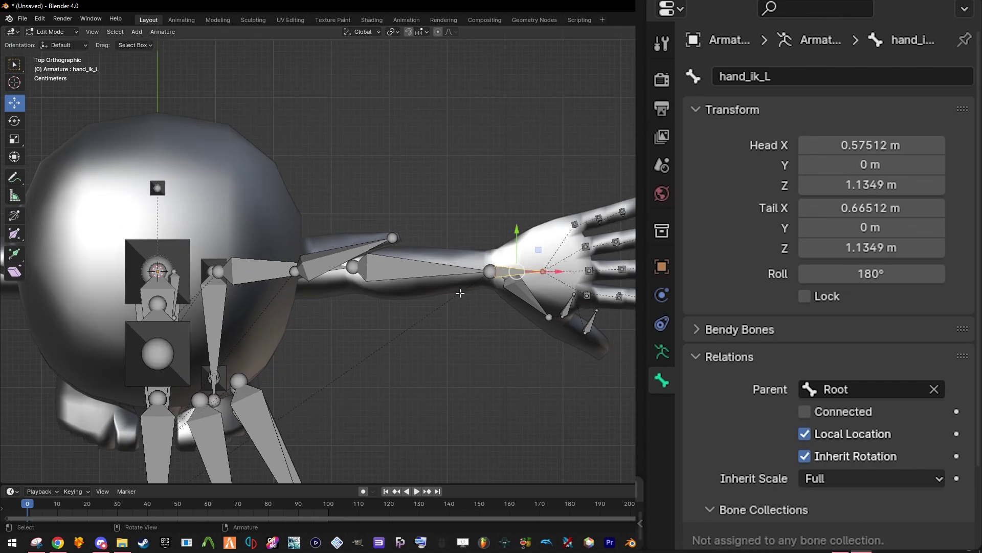
middle_click_drag(502, 353, 500, 269)
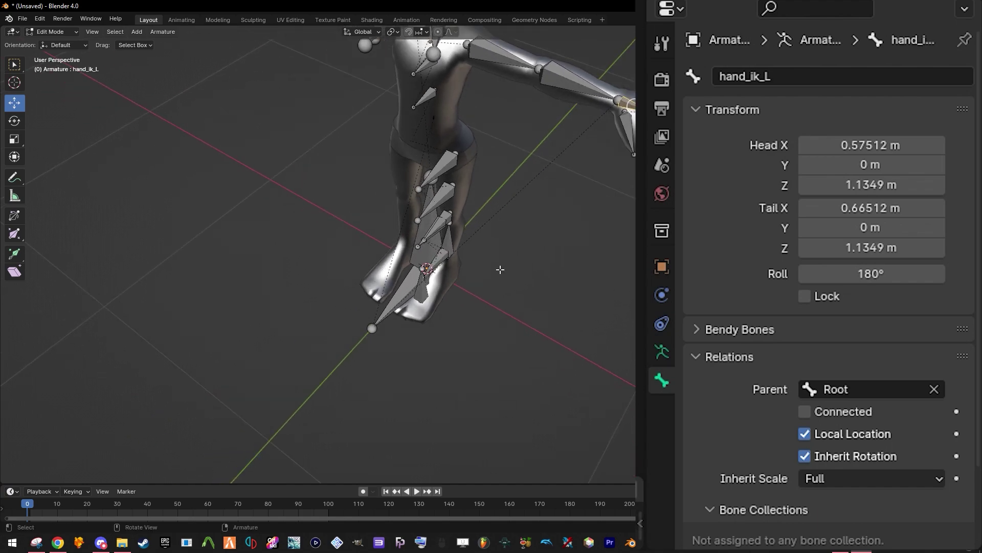
Extrude a new bone about 0.2 m along positive Y from the elbow joint of the Arm_2_L bone.
middle_click_drag(408, 277, 396, 292)
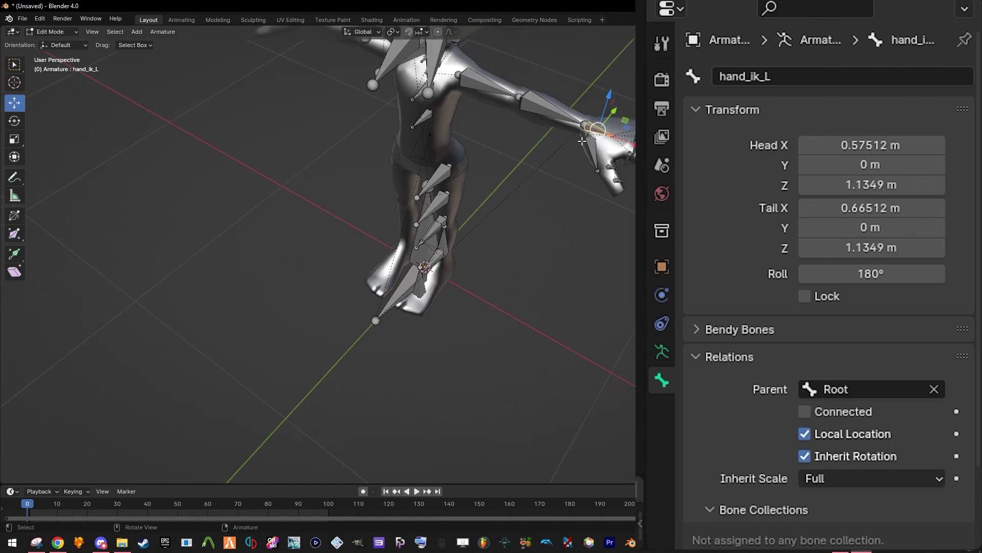
scroll(633, 123, "down", 3)
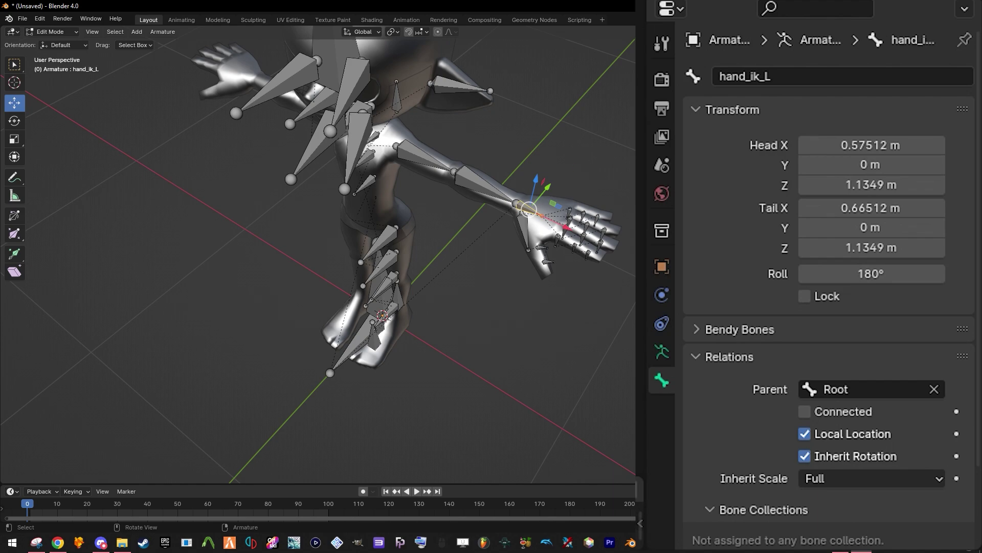
key("KP_7")
scroll(489, 165, "up", 8)
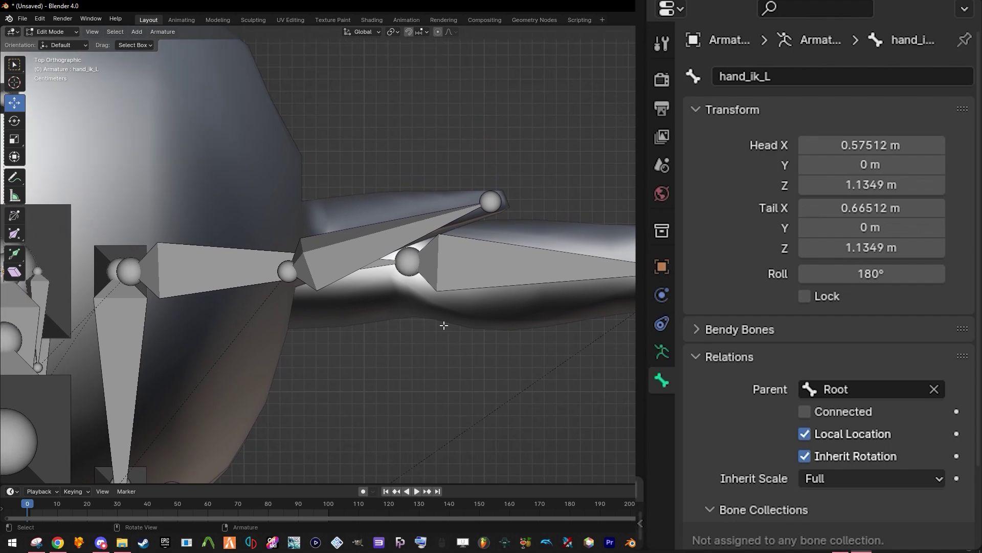
left_click(419, 280)
scroll(419, 281, "down", 8)
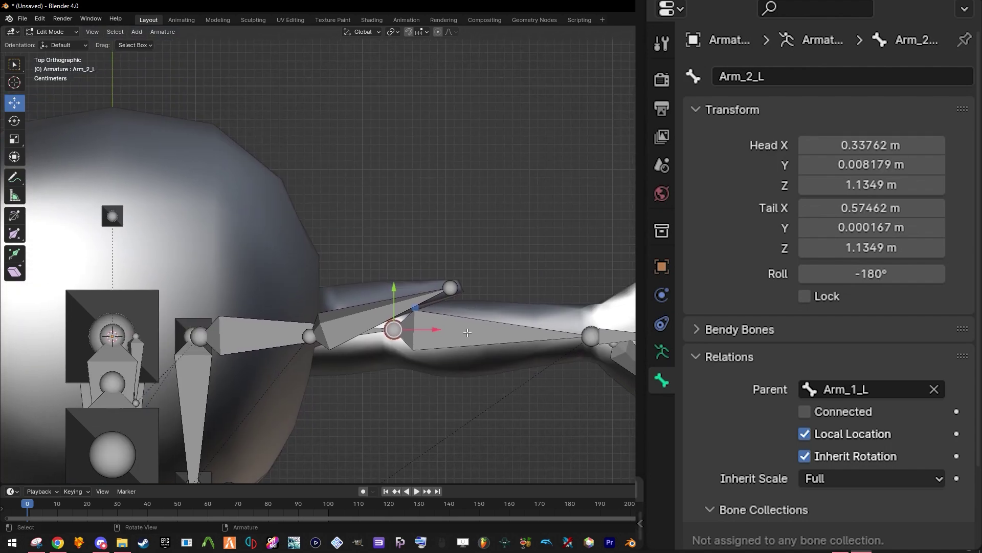
key("e")
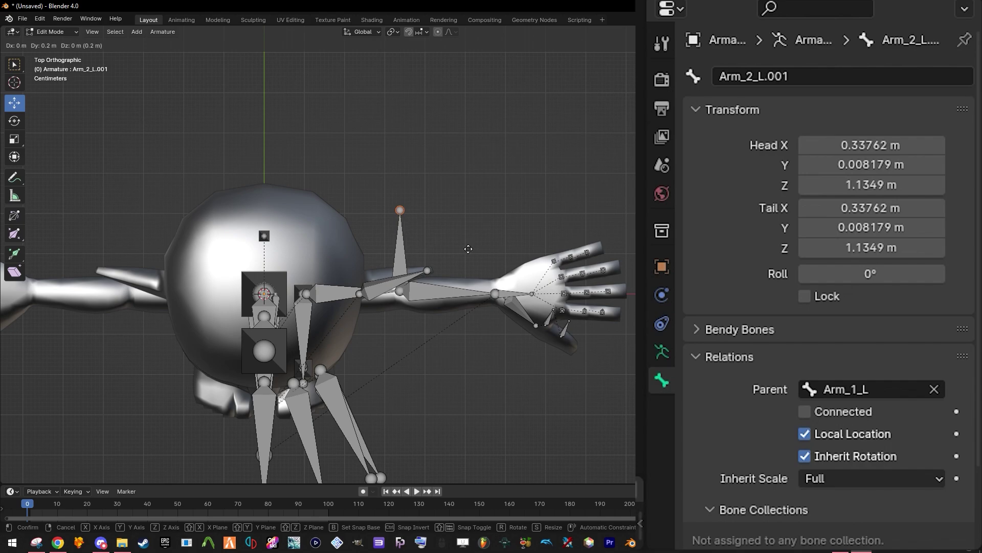
left_click(468, 246)
Replace the parent of the newly extruded elbow bone with Root.
scroll(401, 246, "up", 3)
left_click(401, 245)
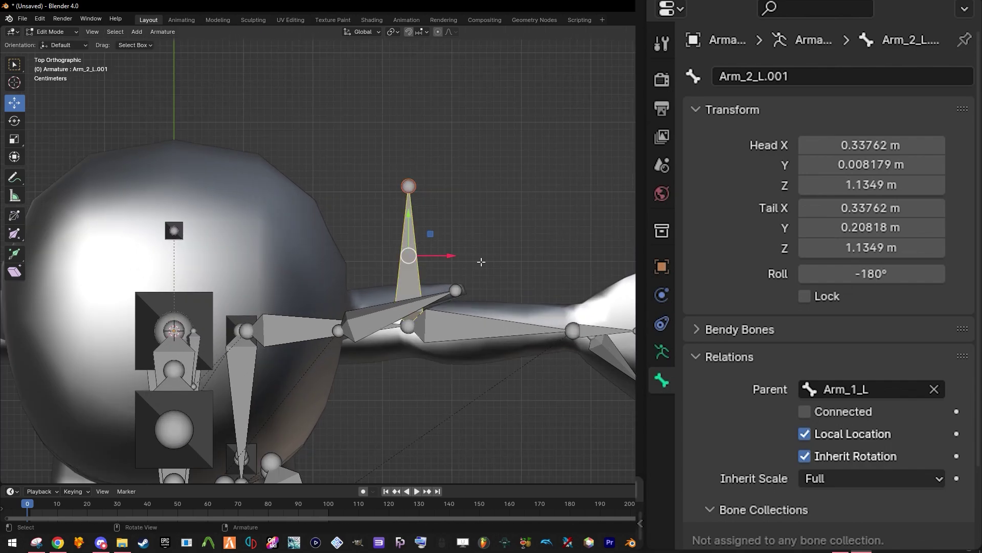
left_click(908, 388)
type("root")
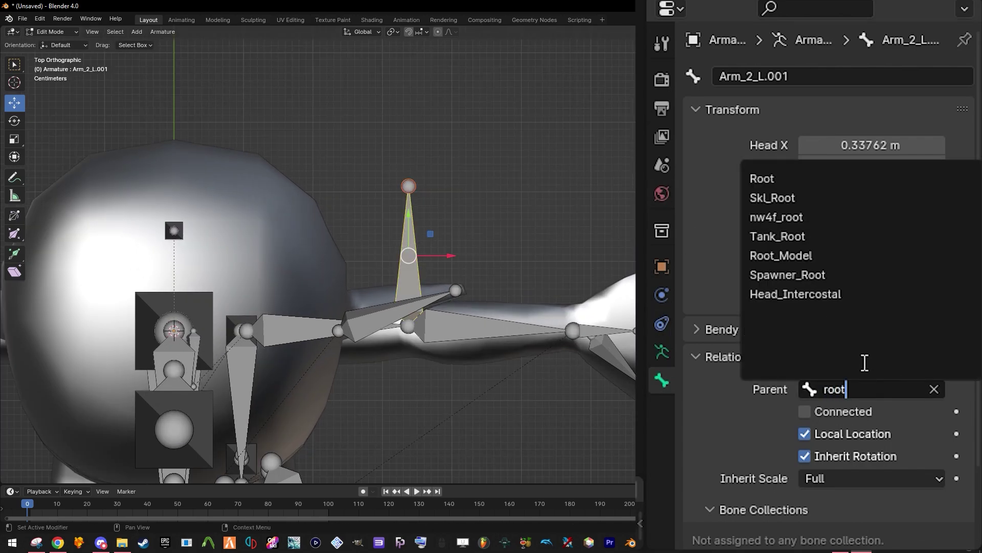
key("Return")
Rename the extruded elbow bone as elbow_ik_L.
left_click(816, 73)
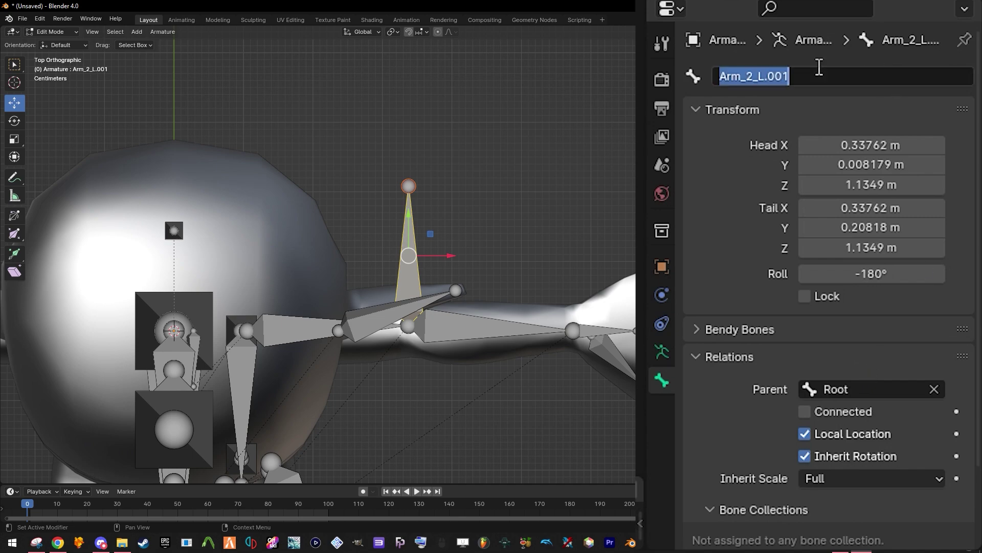
type("eln")
key("BackSpace")
type("bow_ik_L")
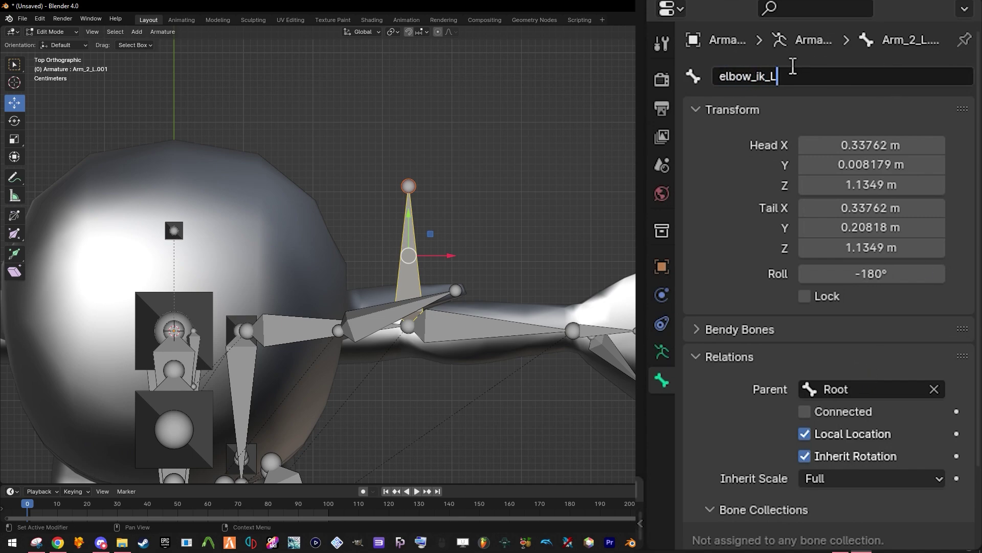
key("Return")
Move the elbow_ik_L bone about 0.29 m along positive Y, away from the elbow.
scroll(418, 160, "down", 3)
middle_click_drag(428, 219, 444, 275, "shift")
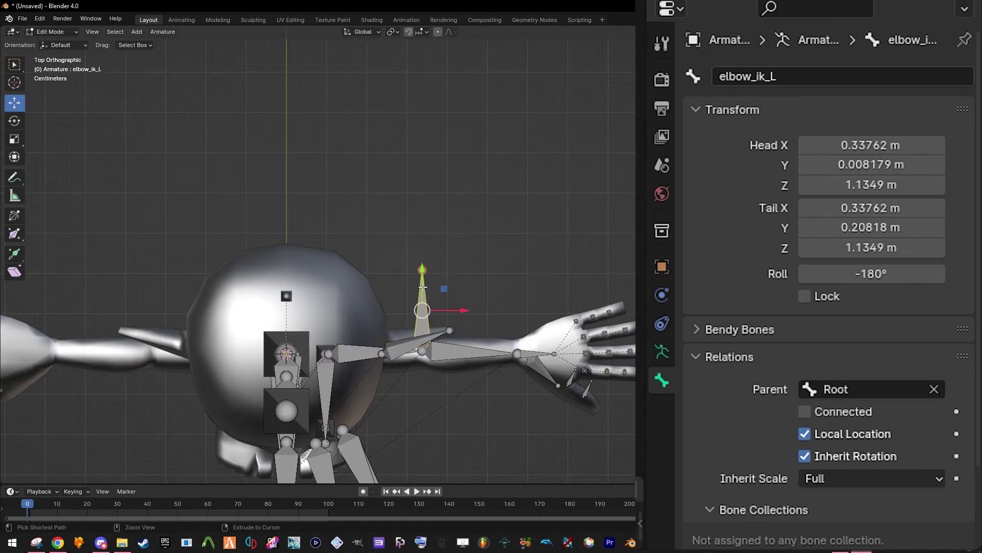
left_click_drag(422, 287, 423, 170)
middle_click_drag(519, 269, 448, 236, "shift")
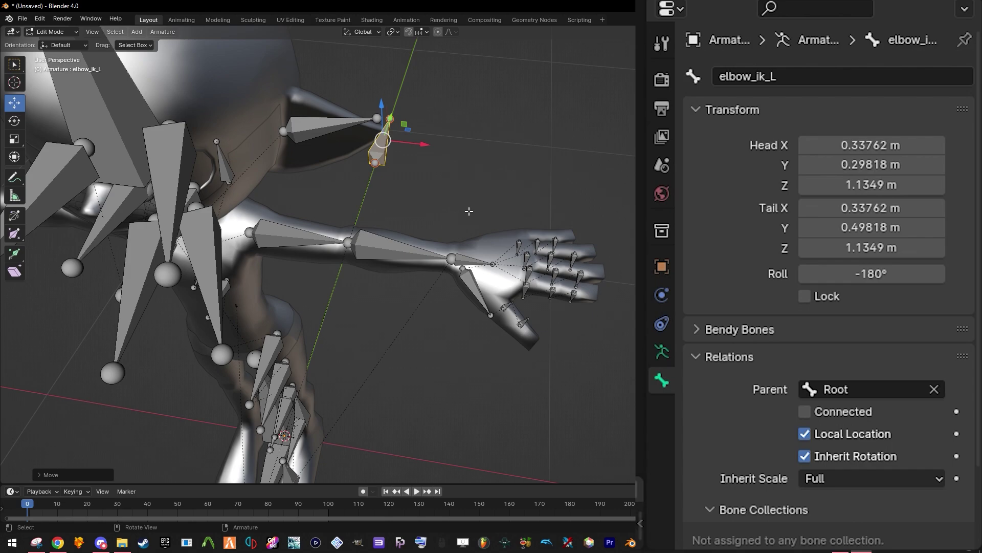
Examine the placement of the elbow_ik_L bone behind the left arm from several angles.
scroll(537, 196, "up", 3)
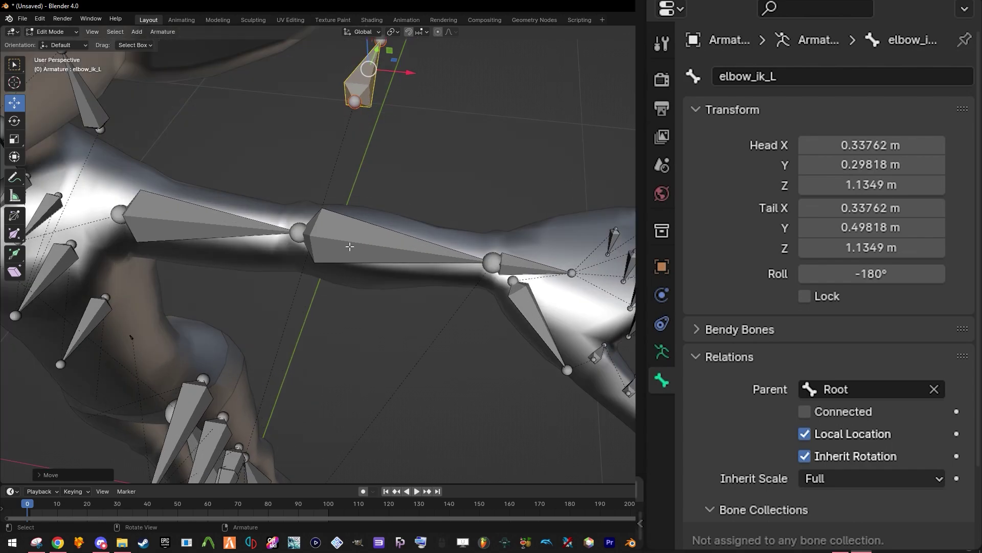
left_click(466, 196)
scroll(467, 196, "down", 3)
middle_click_drag(490, 204, 450, 211)
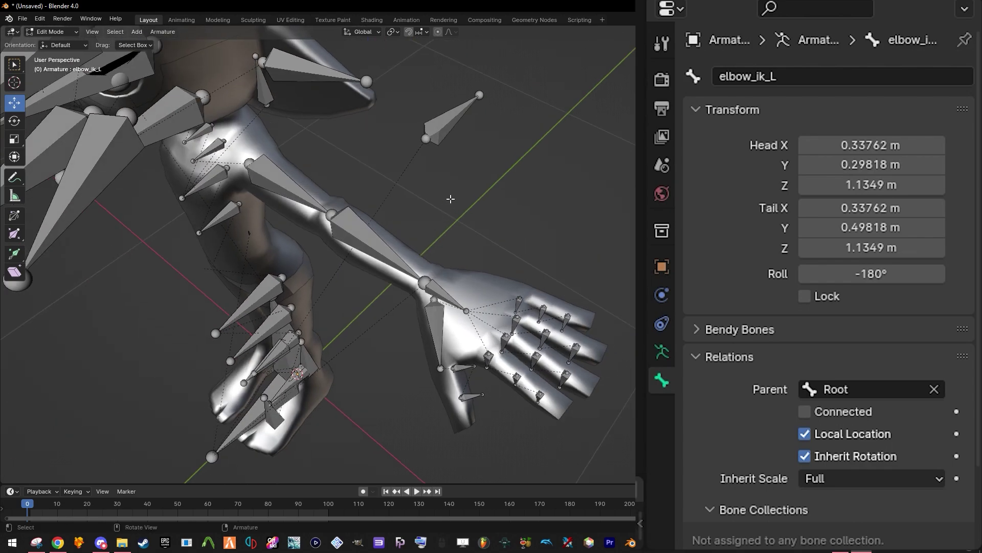
middle_click_drag(370, 261, 378, 246)
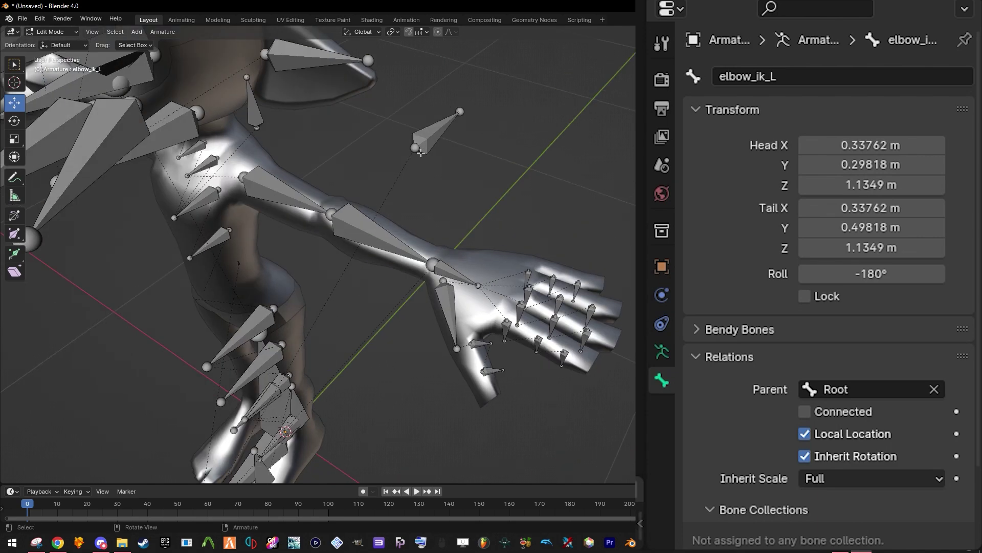
left_click(436, 137)
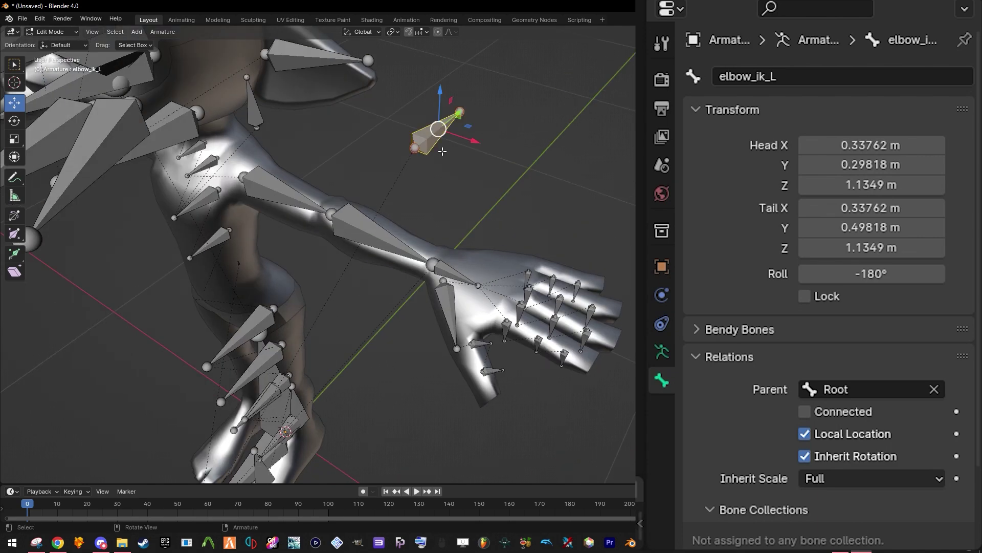
left_click(487, 220)
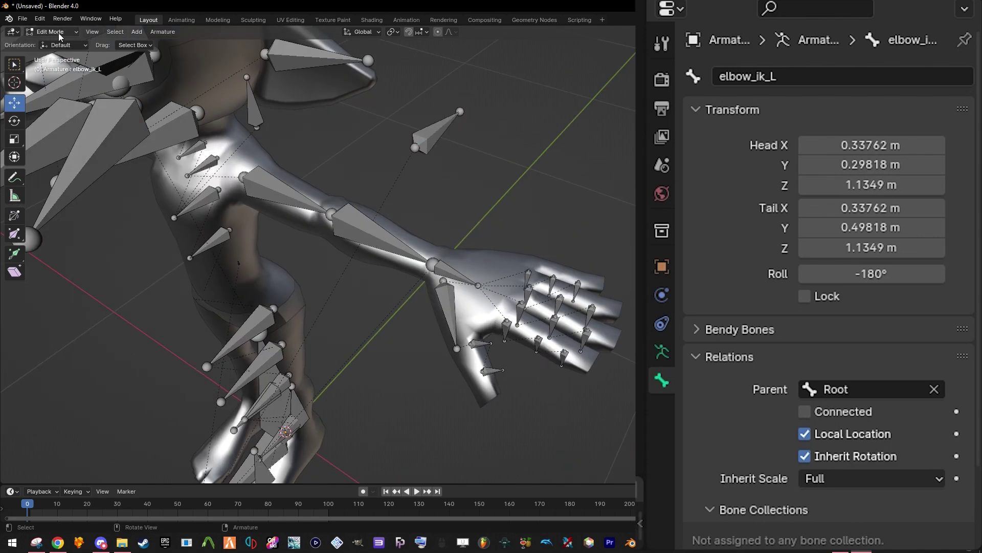
Switch the armature from Edit Mode to Pose Mode.
left_click(59, 32)
left_click(52, 32)
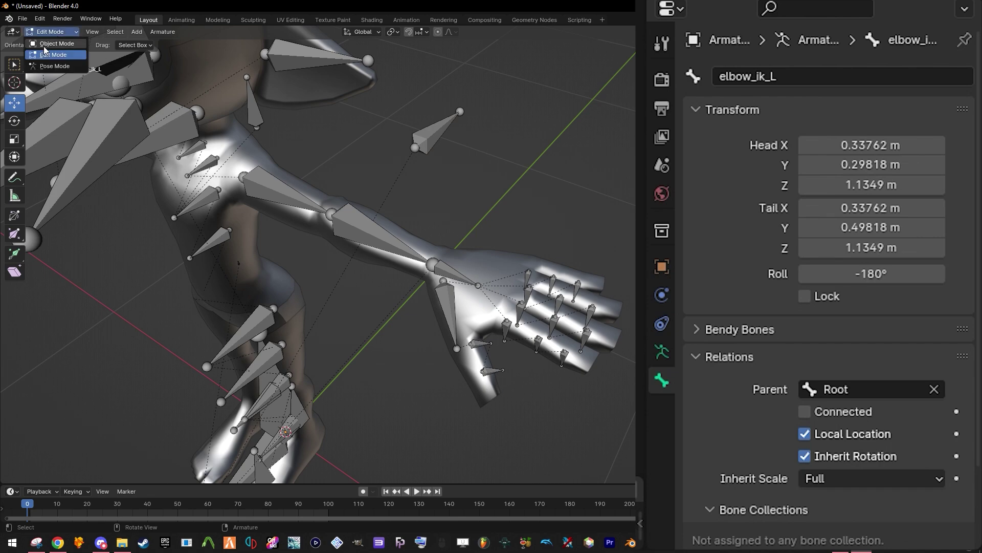
left_click(45, 44)
left_click(56, 31)
left_click(51, 67)
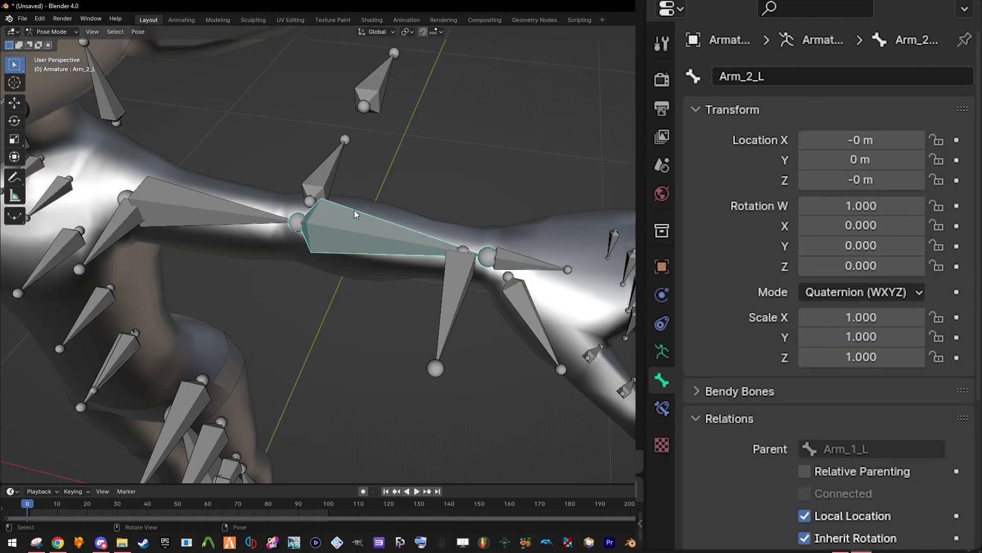
Add an Inverse Kinematics constraint to the Arm_2_L bone, with Armature as both its target and pole target.
left_click(661, 407)
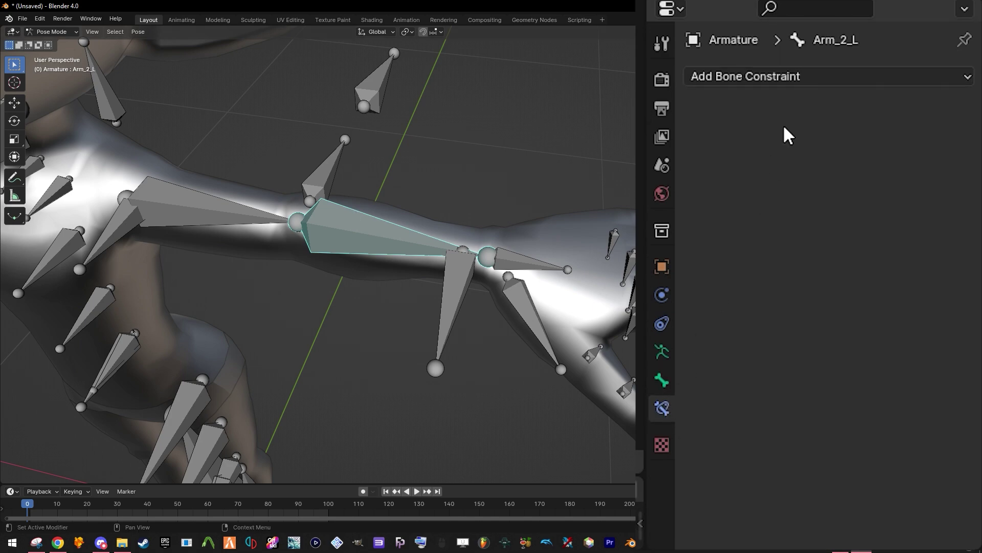
left_click(802, 77)
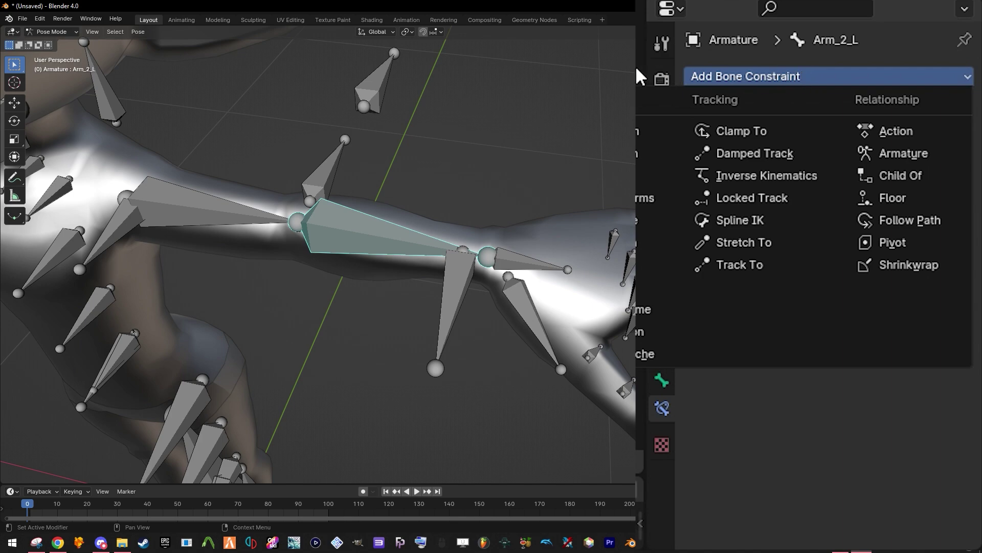
left_click(763, 177)
left_click(934, 140)
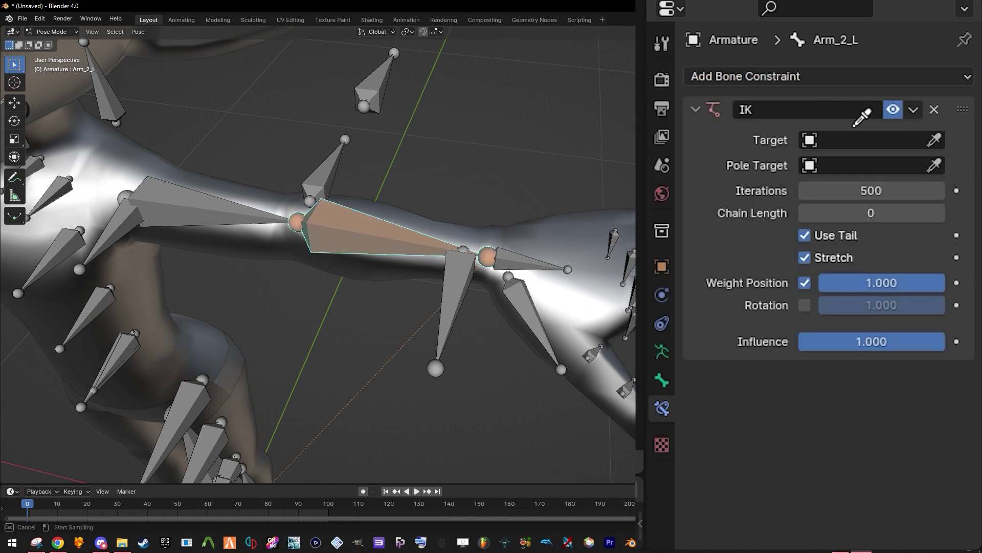
left_click(512, 259)
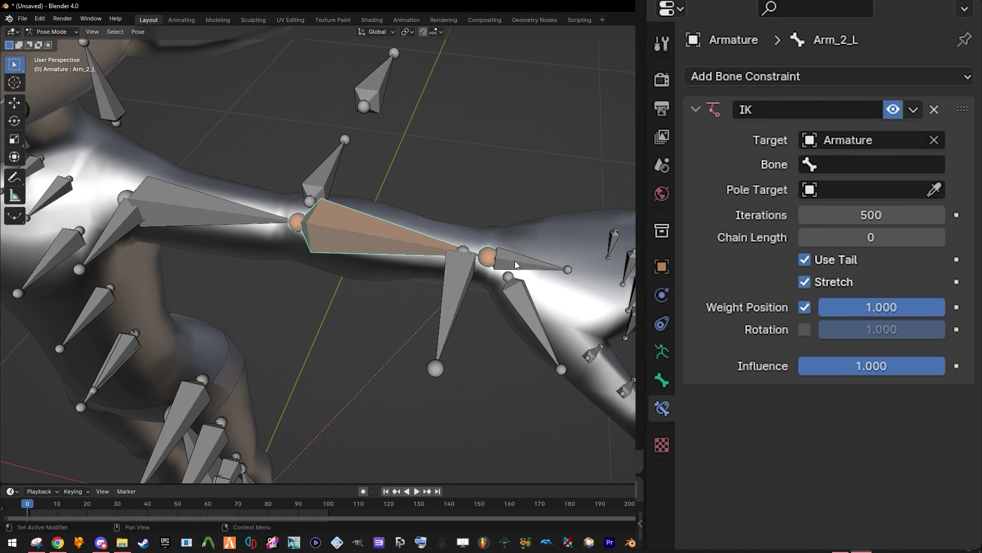
left_click(935, 190)
left_click(433, 237)
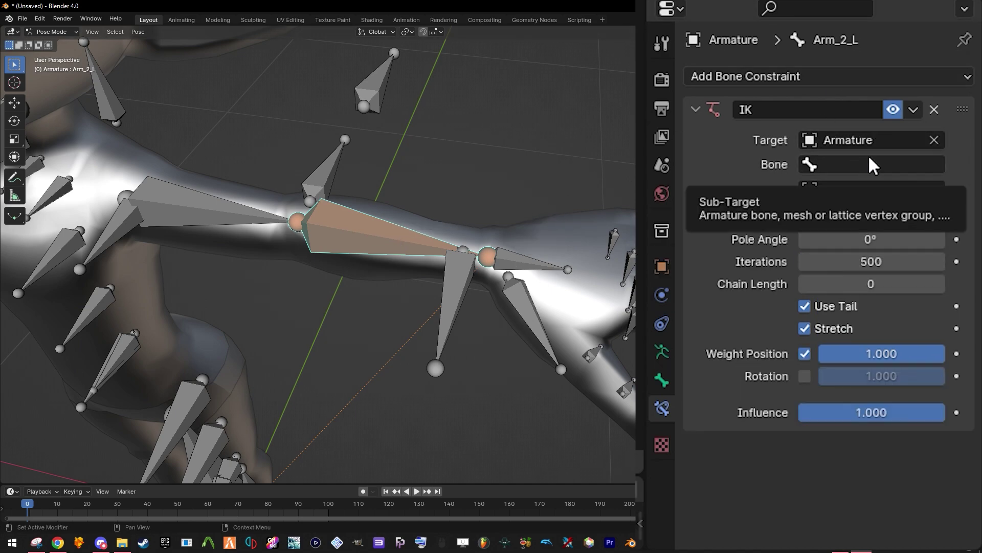
Set the IK constraint's target bone to hand_ik_L and its pole target bone to elbow_ik_L.
left_click(833, 165)
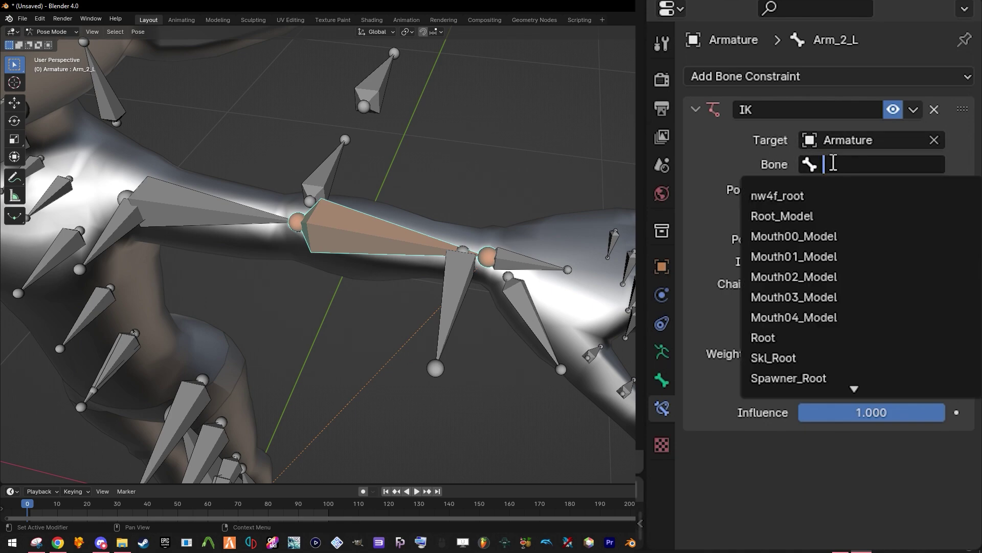
type("hand")
key("Return")
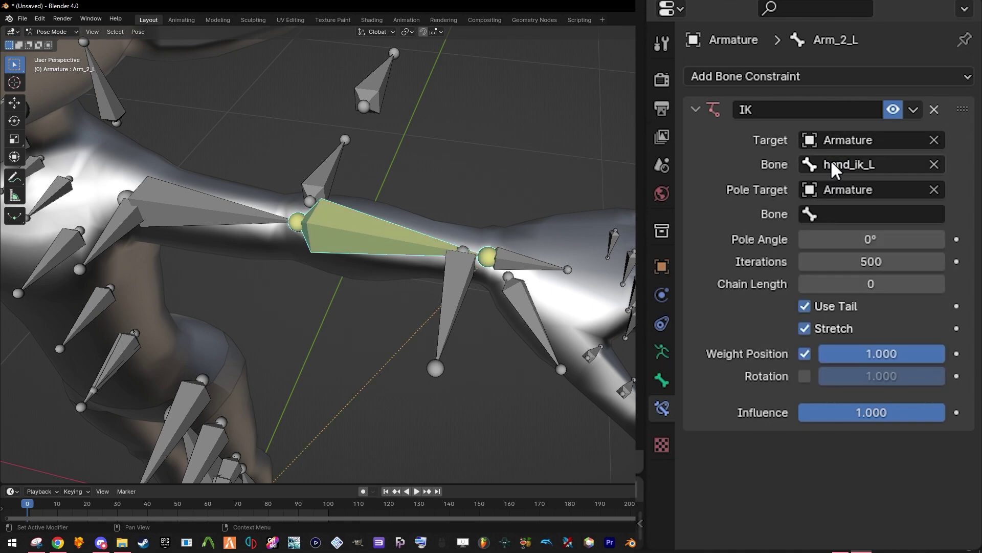
left_click(858, 214)
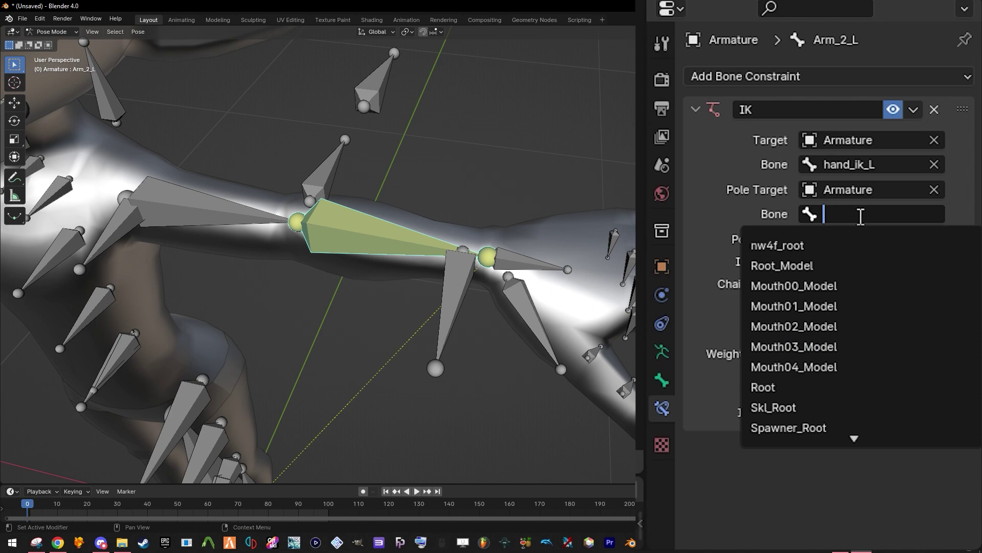
type("elbow")
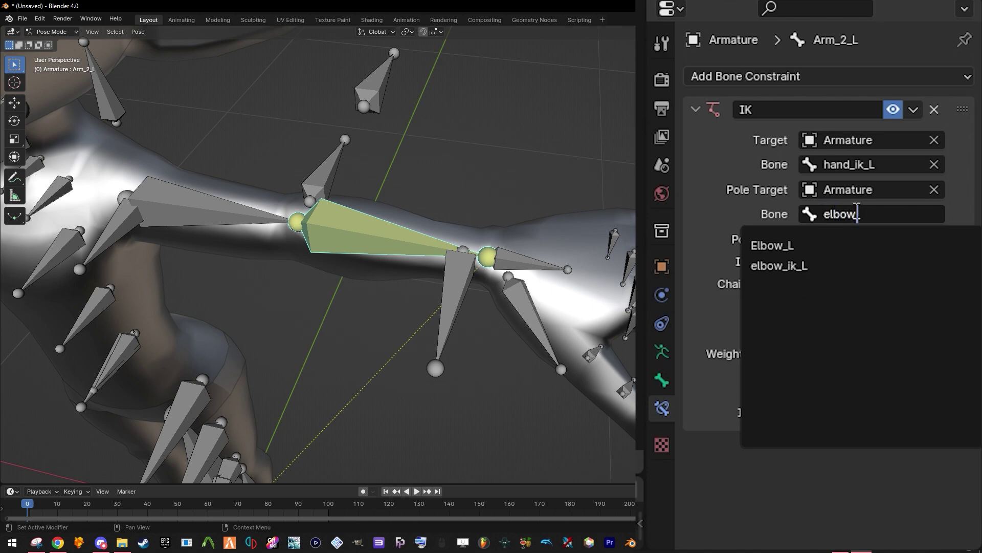
key("Down")
key("Return")
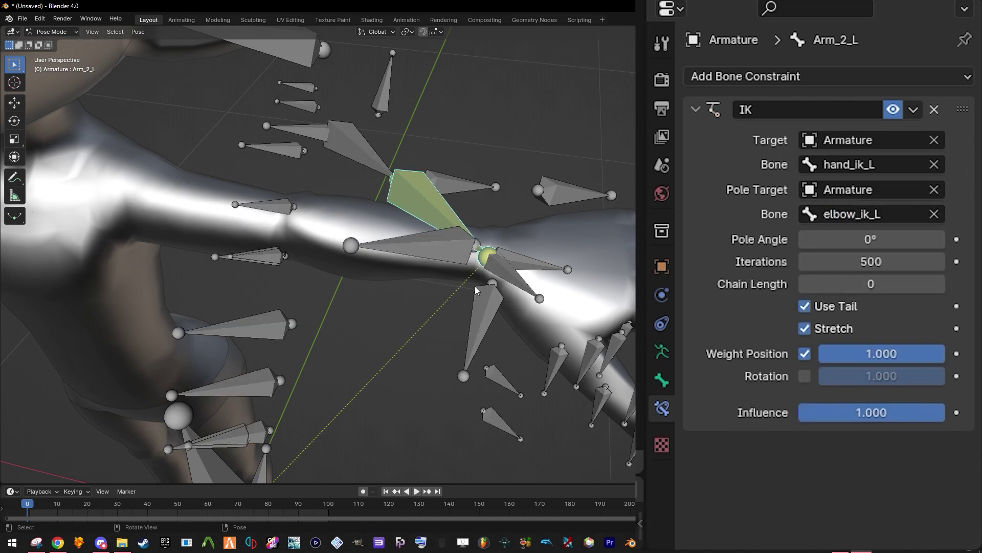
Set the IK constraint's chain length to 2.
left_click(940, 283)
left_click(940, 283)
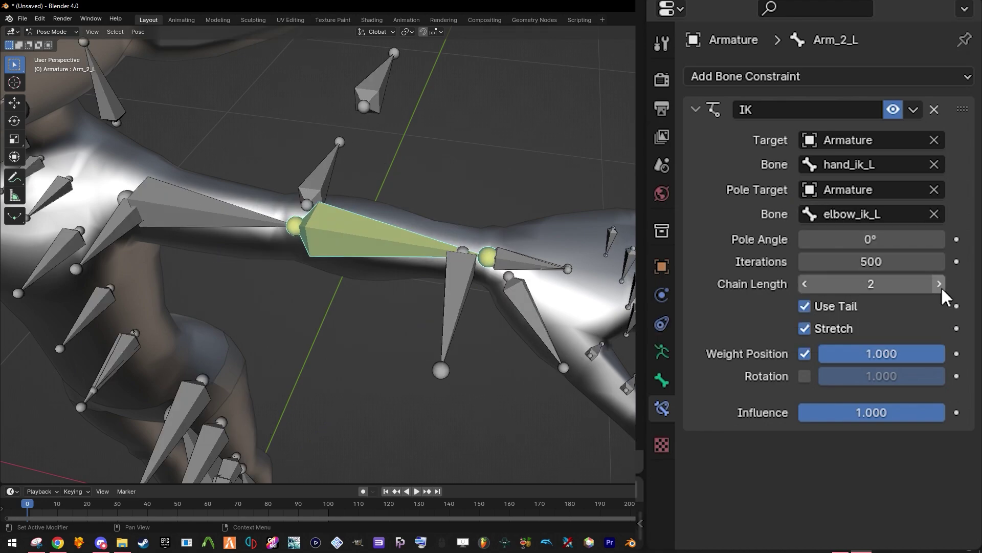
middle_click_drag(501, 220, 449, 210)
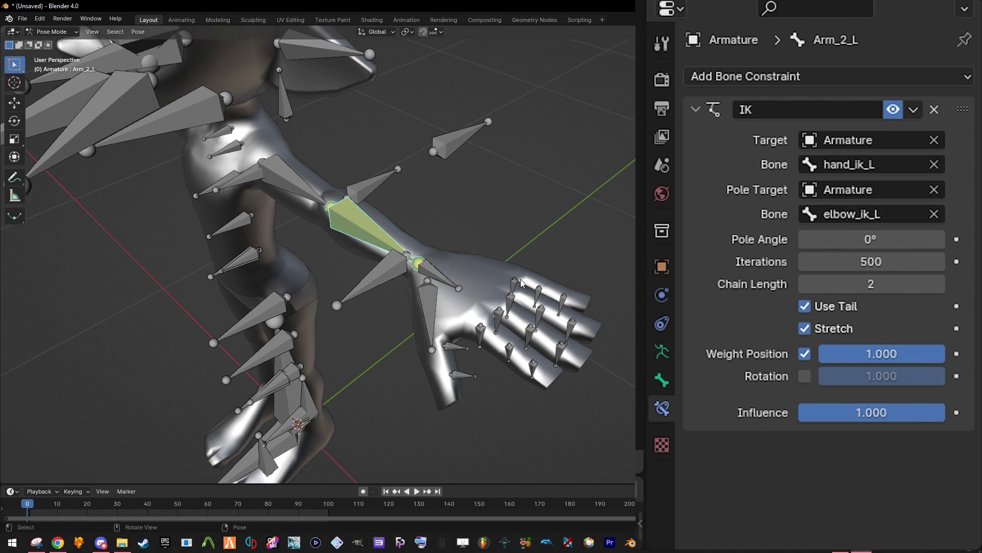
Try a 90° pole angle on the Arm_2_L IK constraint and reset the angle to 0°.
mouse_move(869, 239)
left_mouse_down()
mouse_move(972, 239)
mouse_move(858, 239)
mouse_move(871, 239)
left_mouse_up()
left_click(871, 239)
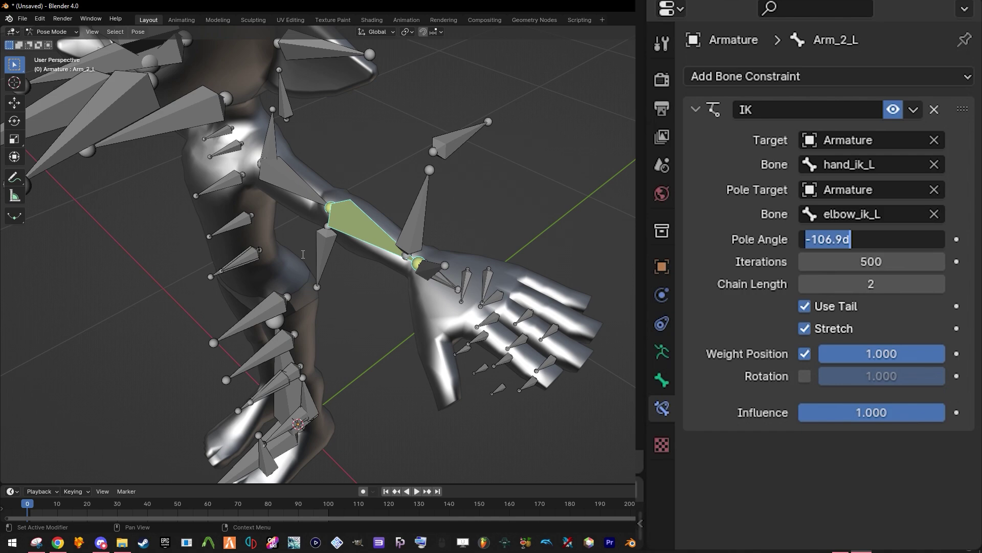
type("90")
key("Return")
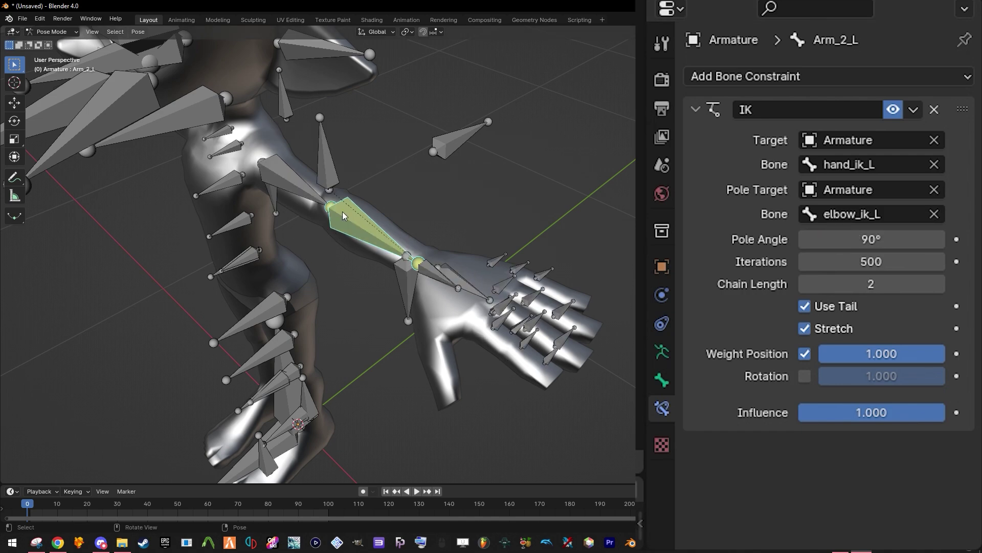
left_click(867, 240)
type("-90")
key("Return")
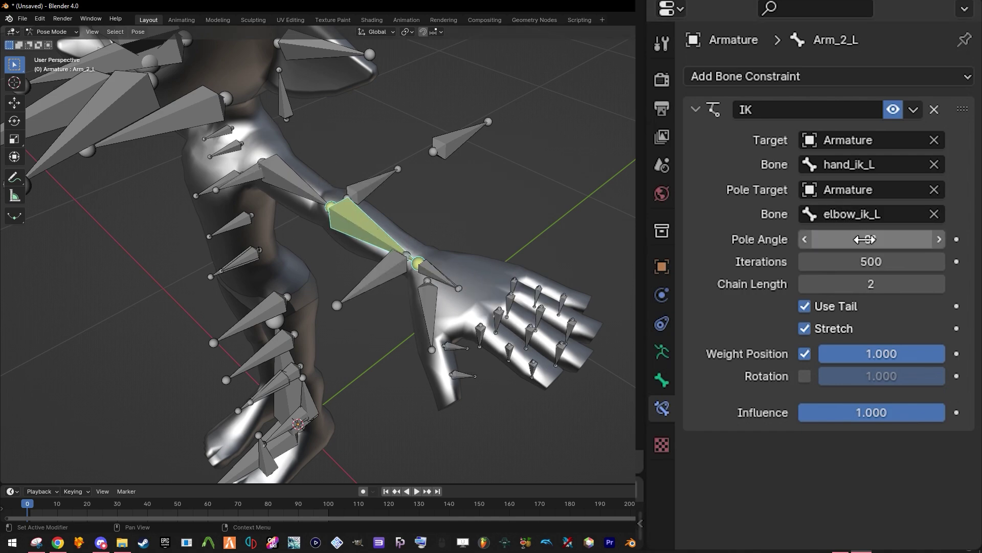
Test the left arm's IK by temporarily moving the elbow_ik_L bone.
left_click(466, 141)
key("g")
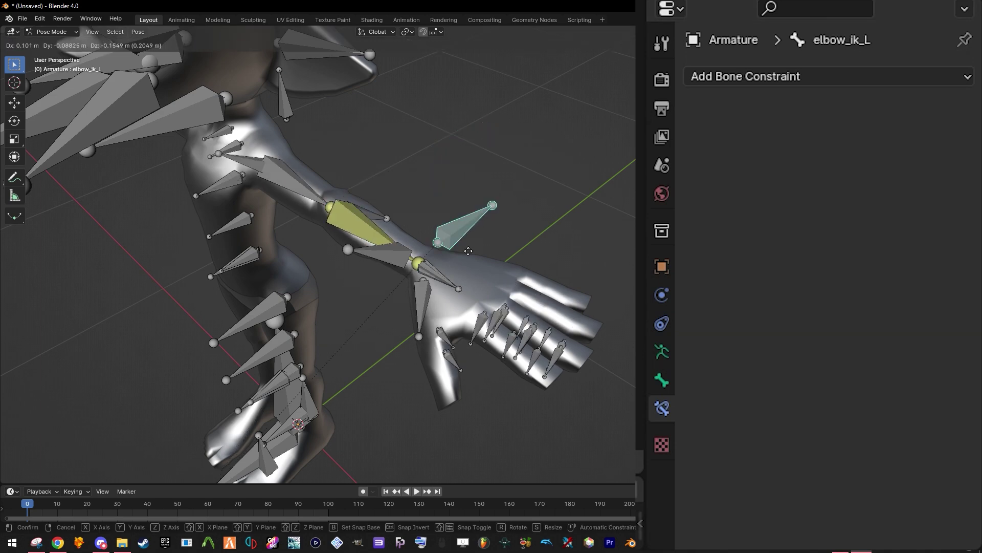
left_click(431, 208)
middle_click_drag(431, 208, 492, 249)
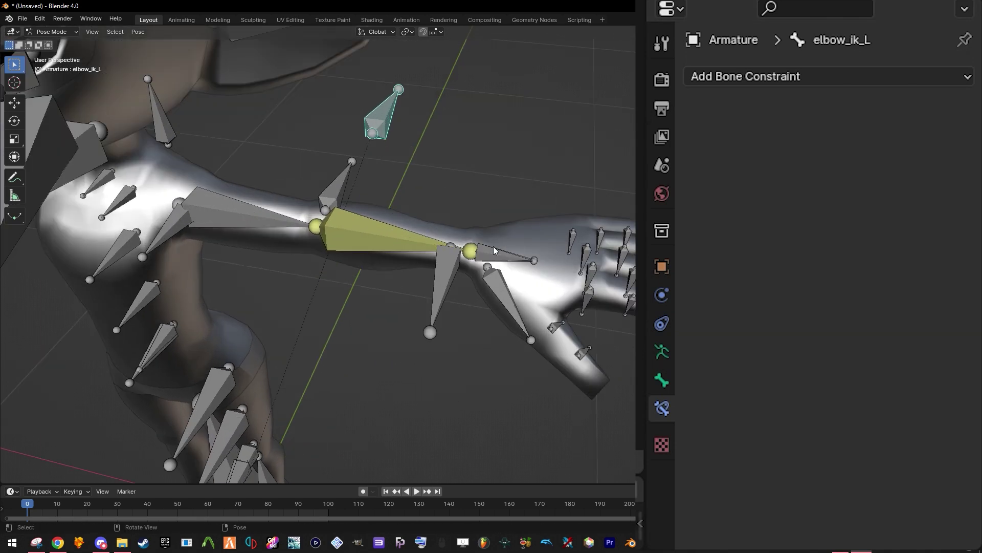
Test the left arm's IK by temporarily moving the hand_ik_L bone toward the body from different viewing angles.
left_click(494, 251)
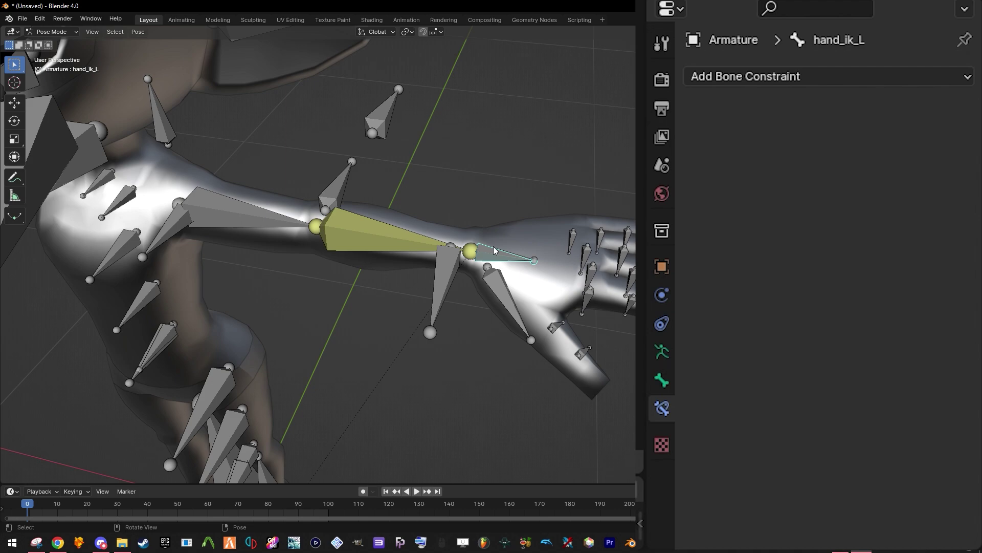
key("g")
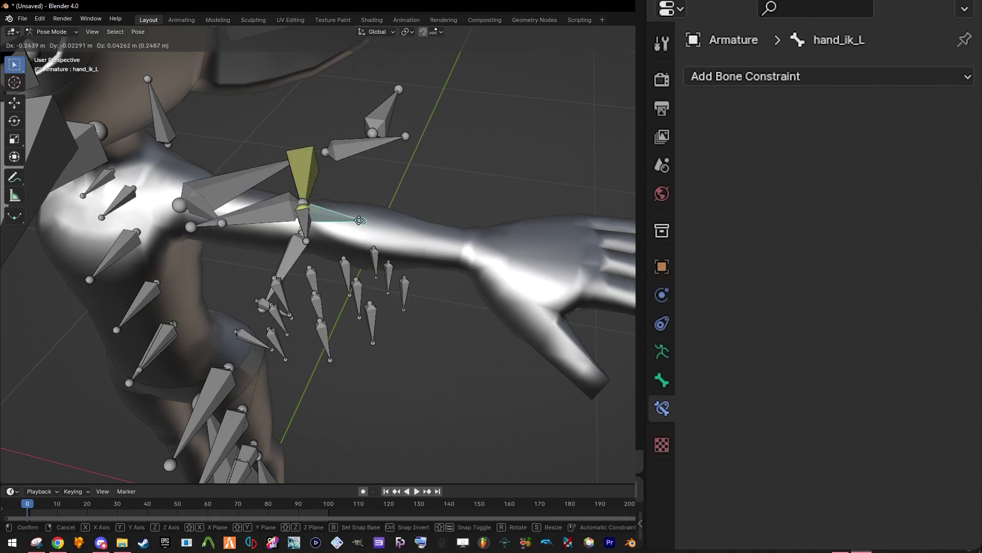
right_click(426, 290)
middle_click_drag(426, 289, 434, 199)
scroll(434, 199, "down", 4)
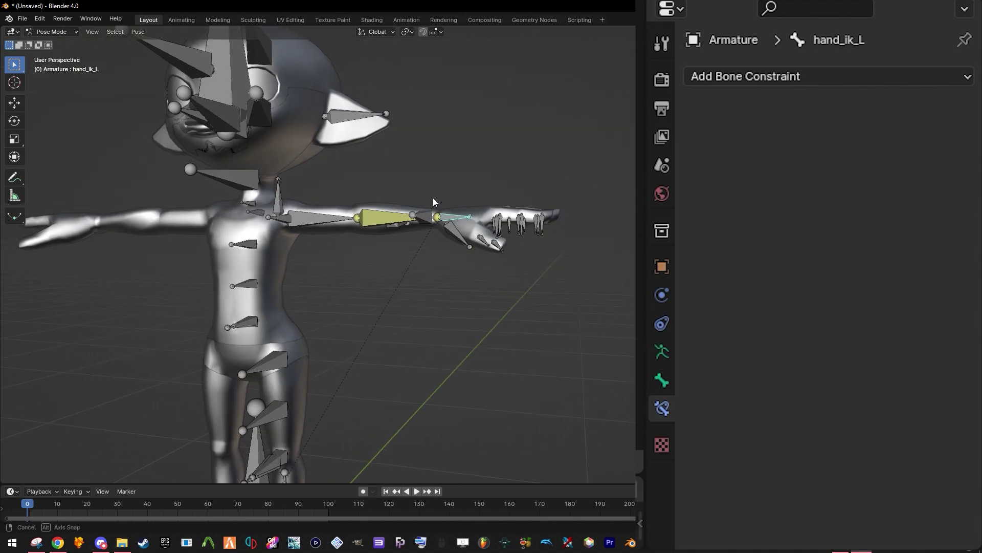
key("g")
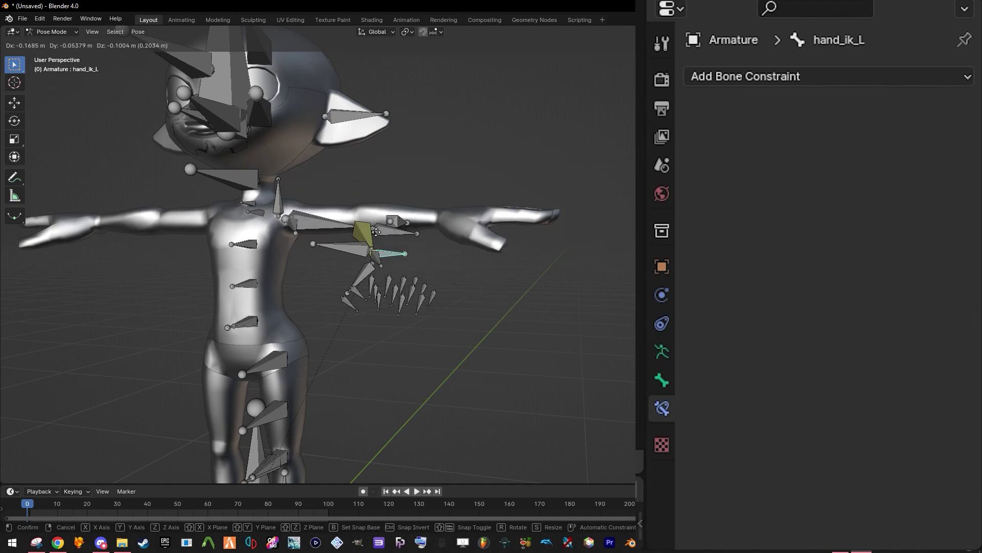
right_click(429, 188)
middle_click_drag(428, 189, 441, 244)
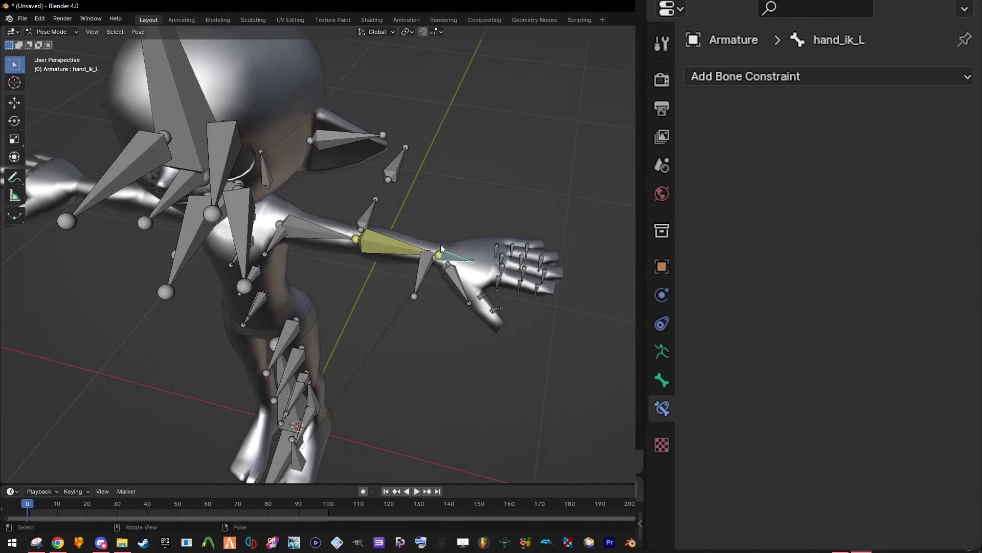
Try rotating the hand_ik_L bone to check whether the wrist bone follows it.
scroll(441, 244, "up", 2)
scroll(514, 268, "up", 2)
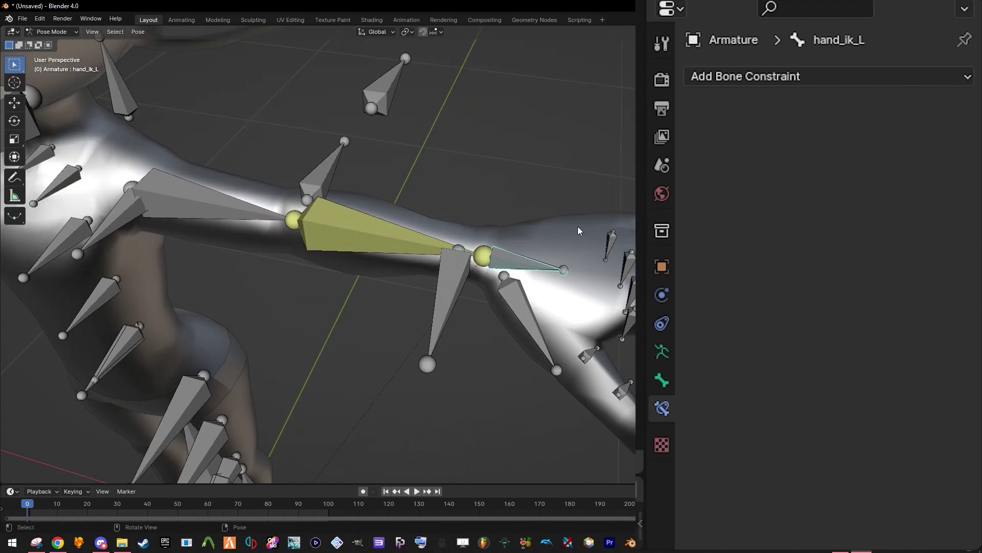
key("r")
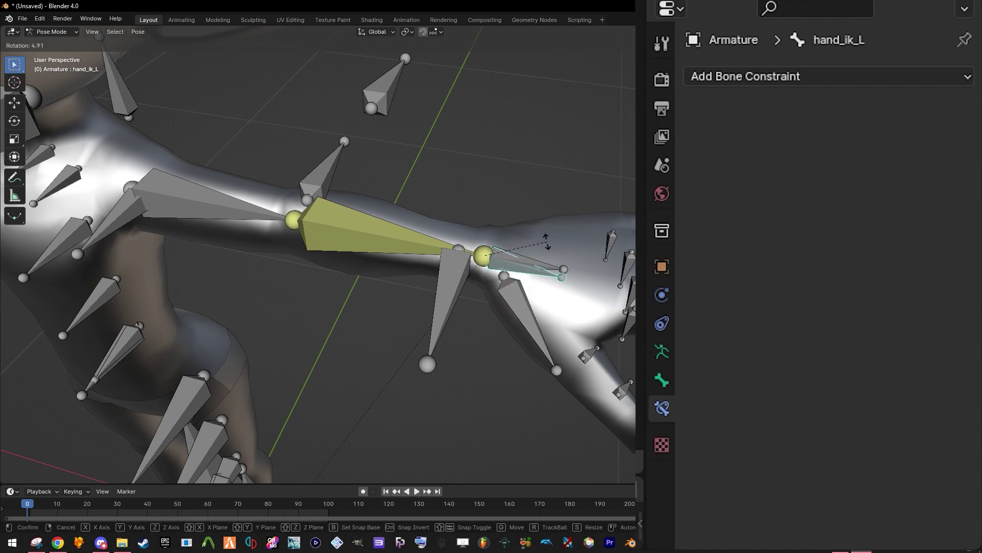
left_click(546, 234)
Add a Copy Rotation constraint to the Wrist_L bone, targeting the hand_ik_L bone of the Armature.
left_click(525, 269)
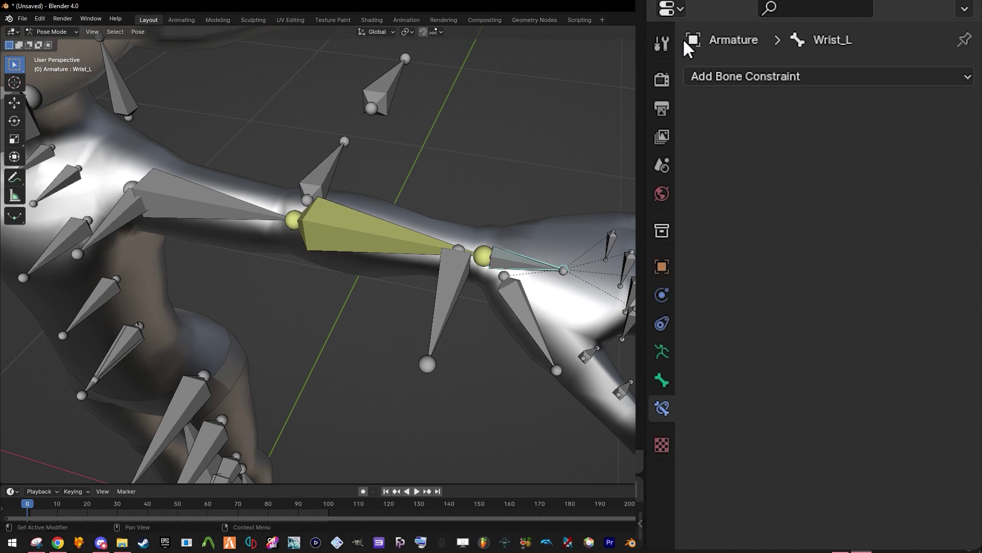
left_click(716, 76)
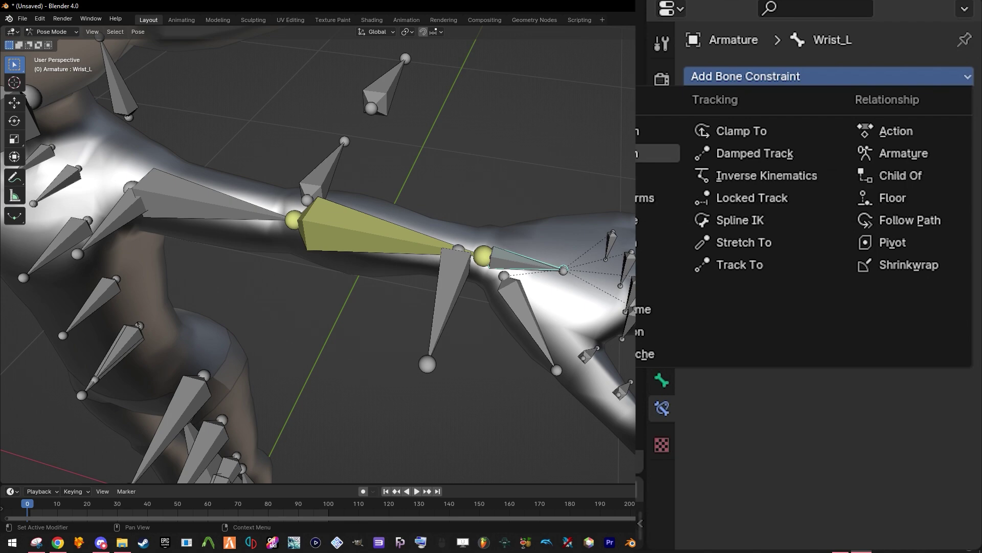
left_click(652, 154)
left_click(935, 140)
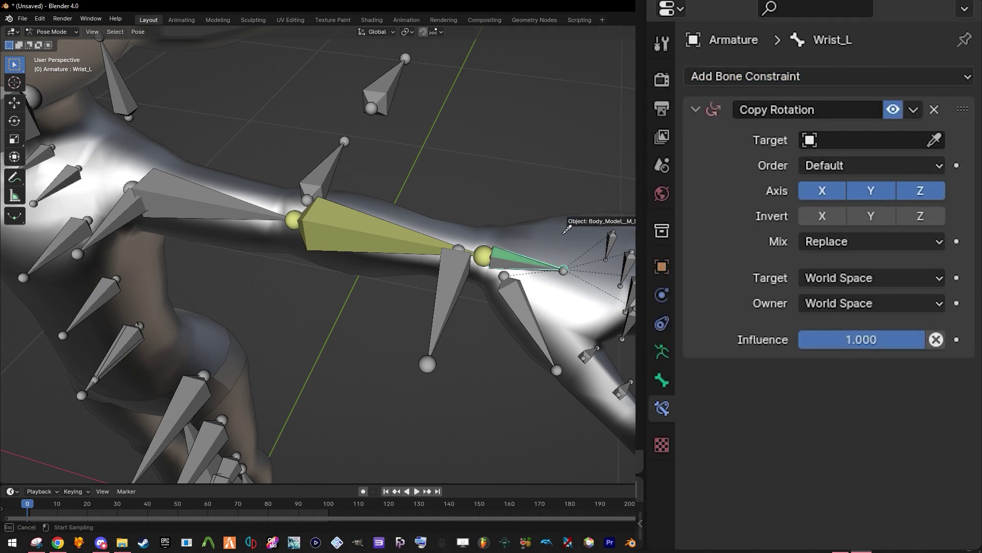
left_click(419, 241)
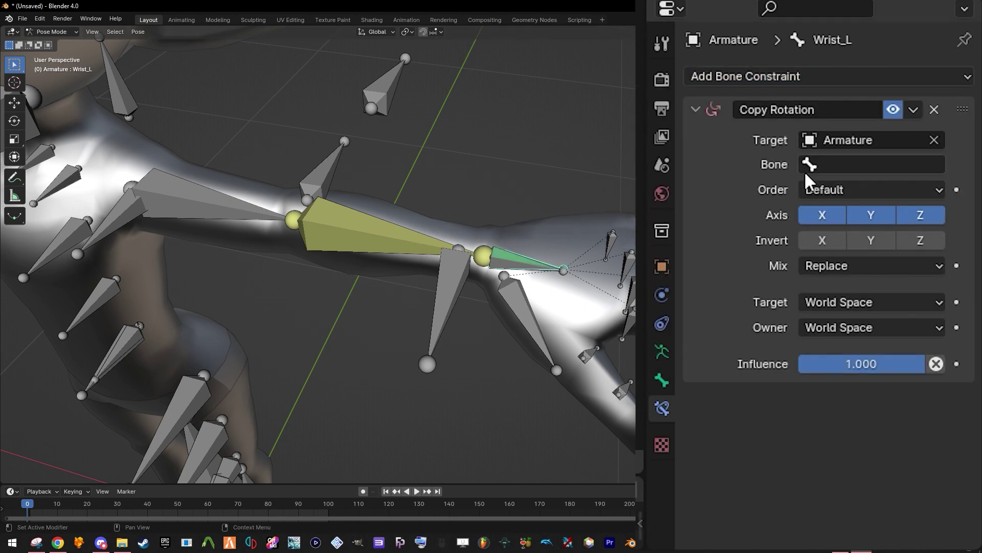
left_click(869, 168)
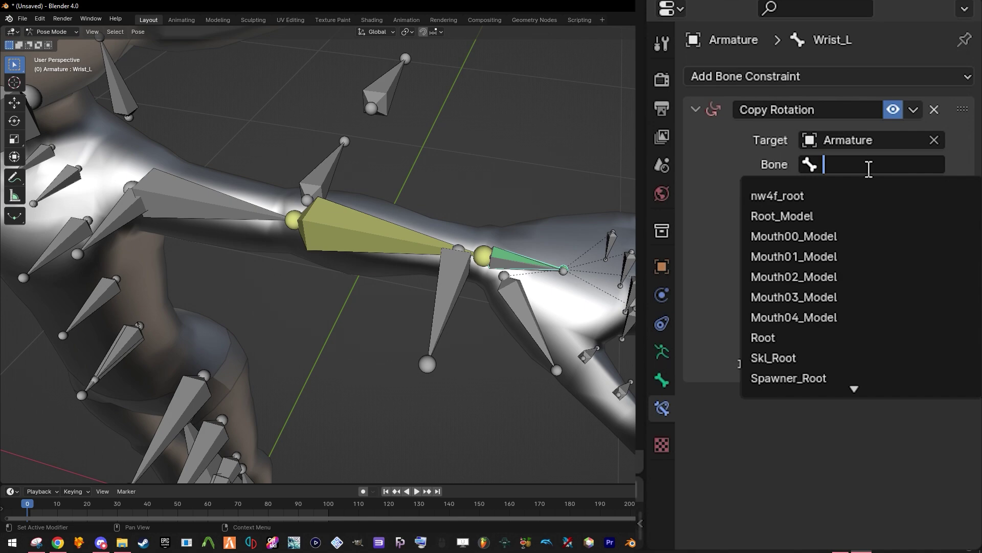
type("hand")
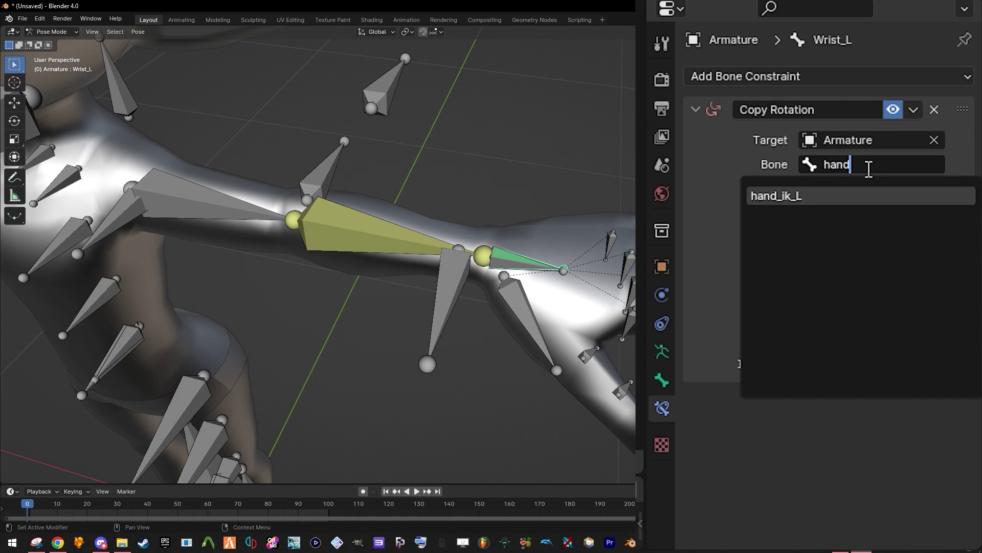
key("Return")
Test the Wrist_L Copy Rotation constraint by temporarily moving and freely rotating the hand_ik_L bone.
left_click(520, 261)
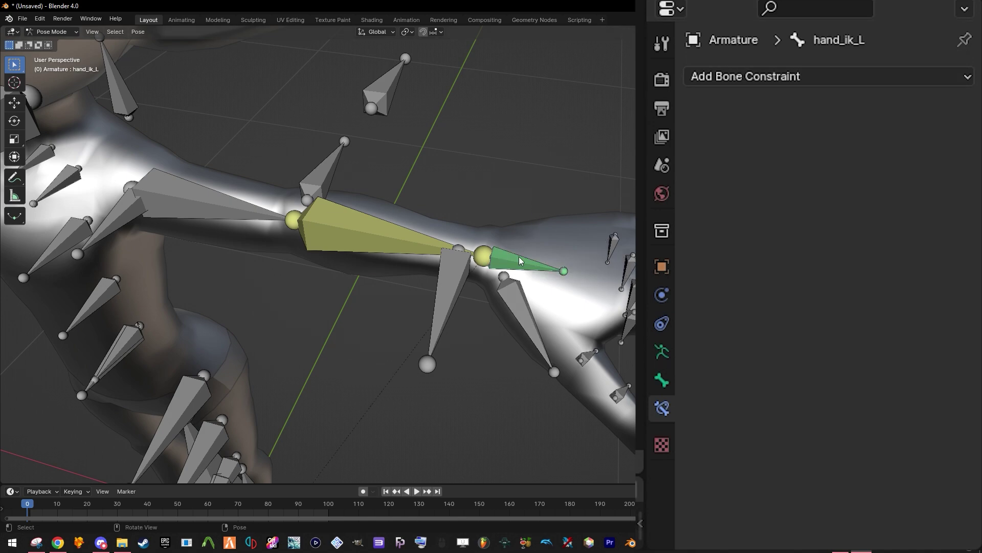
scroll(519, 256, "down", 2)
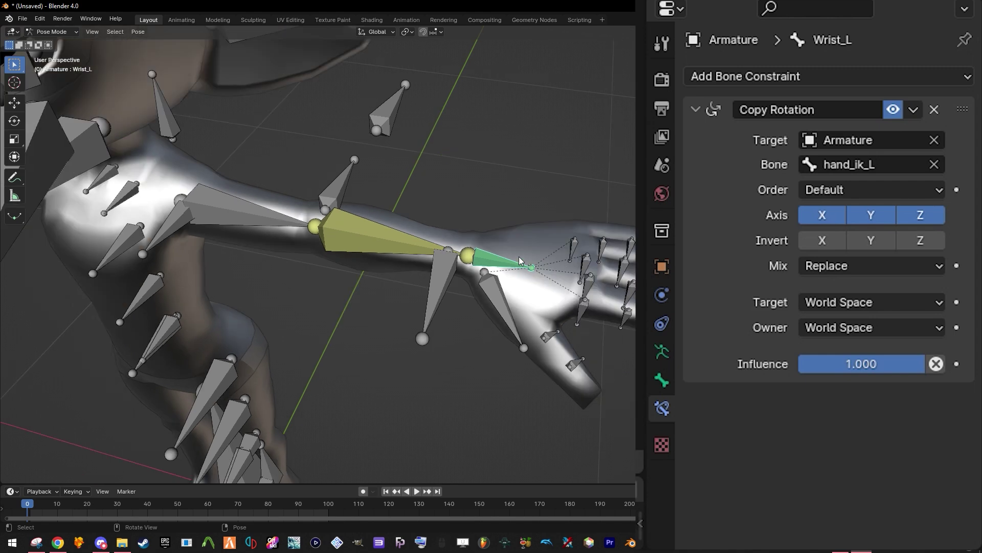
left_click(517, 257)
key("g")
left_click(383, 189)
key("r")
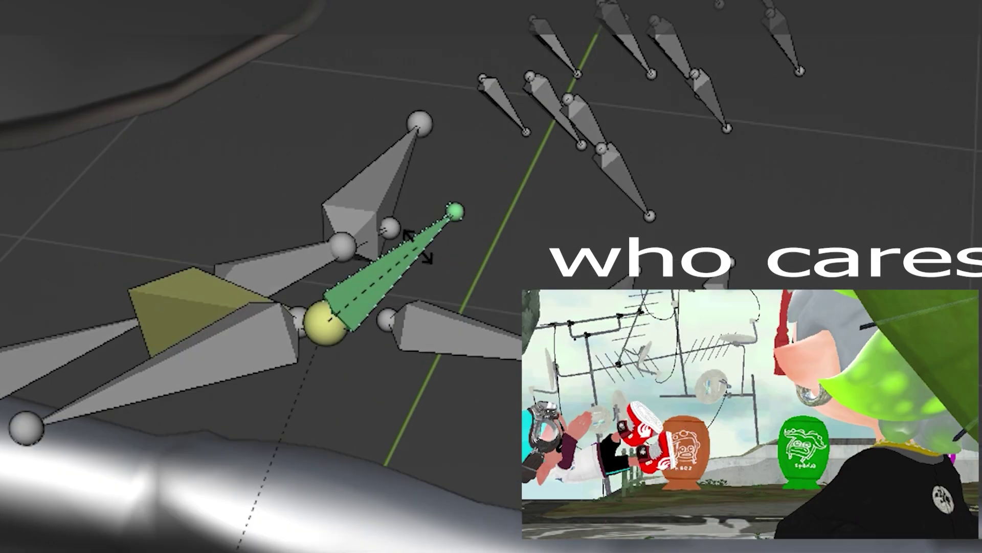
key("r")
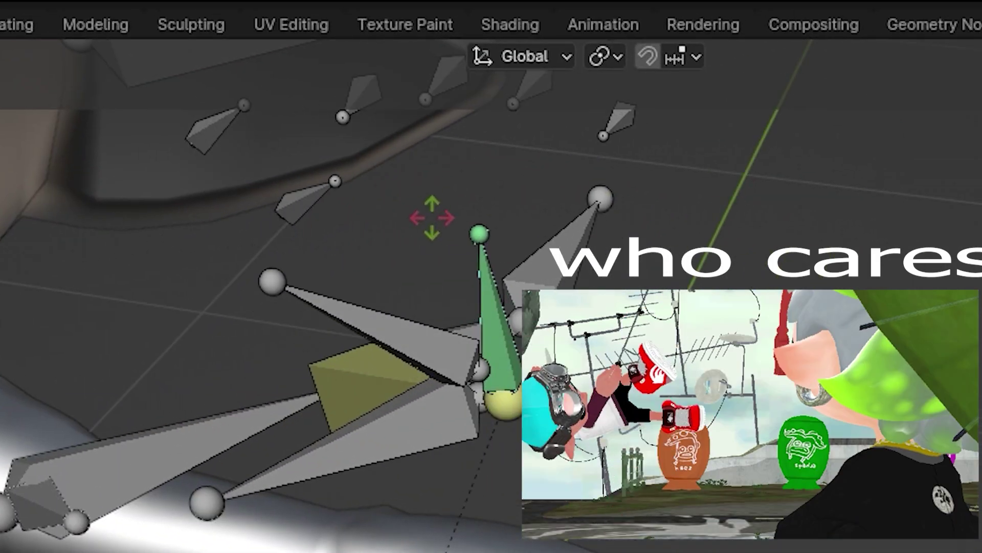
right_click(432, 217)
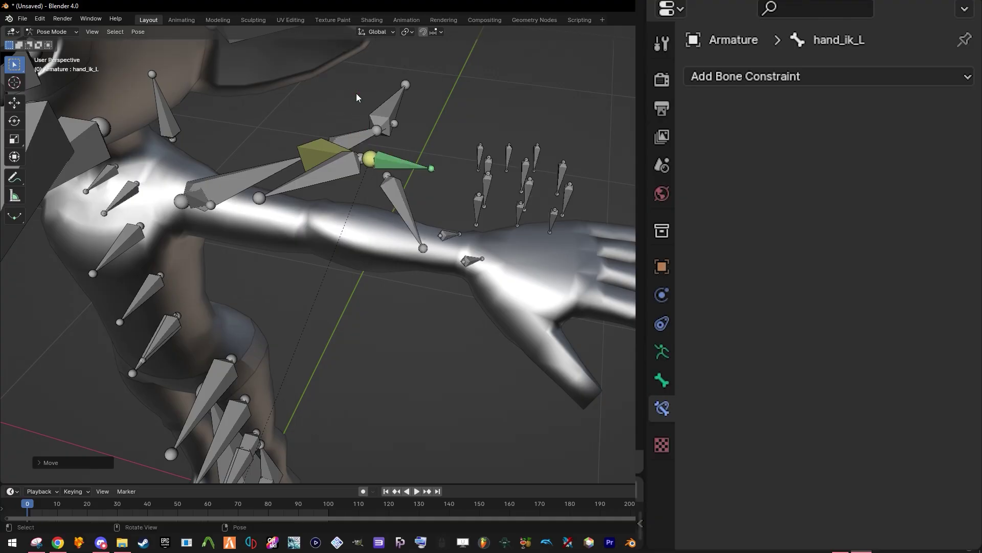
Switch to Object Mode and parent the character meshes to the armature using Armature Deform with empty groups.
middle_click_drag(468, 222, 807, 271)
scroll(807, 271, "down", 3)
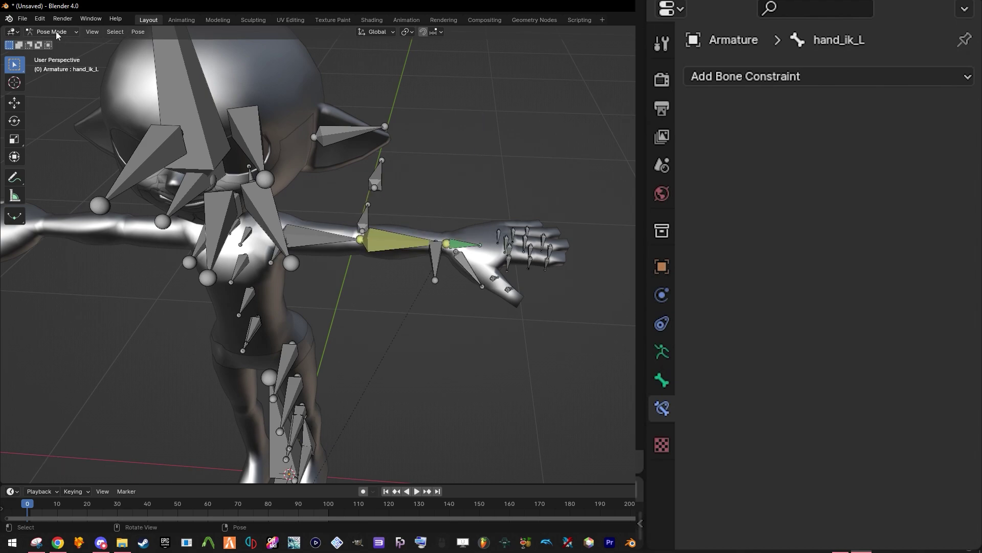
left_click(53, 49)
middle_click_drag(377, 219, 398, 221)
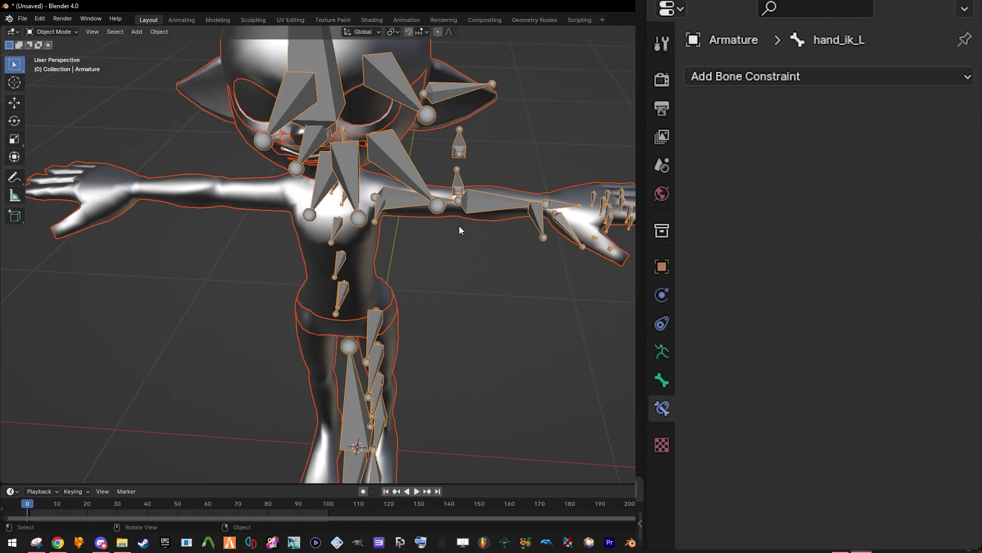
right_click(443, 262)
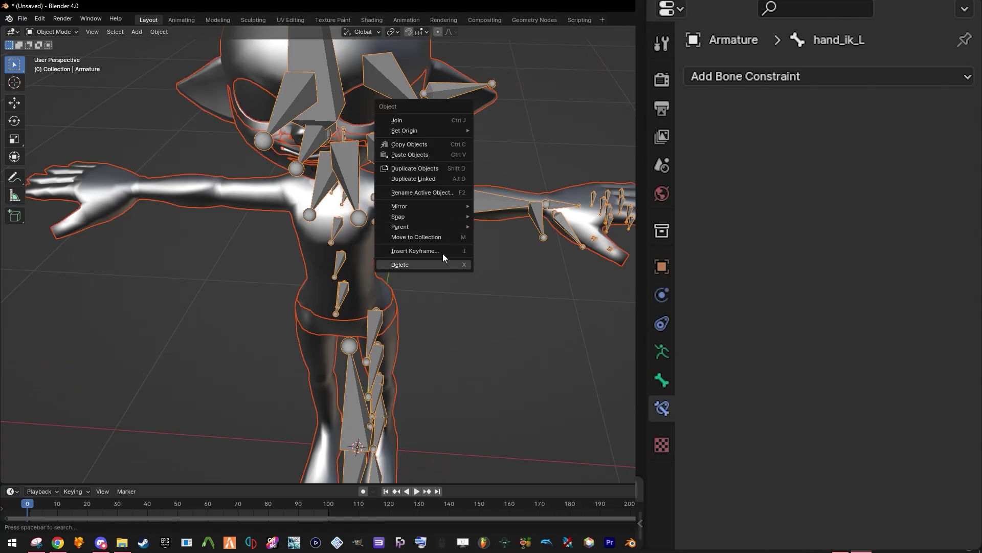
mouse_move(444, 226)
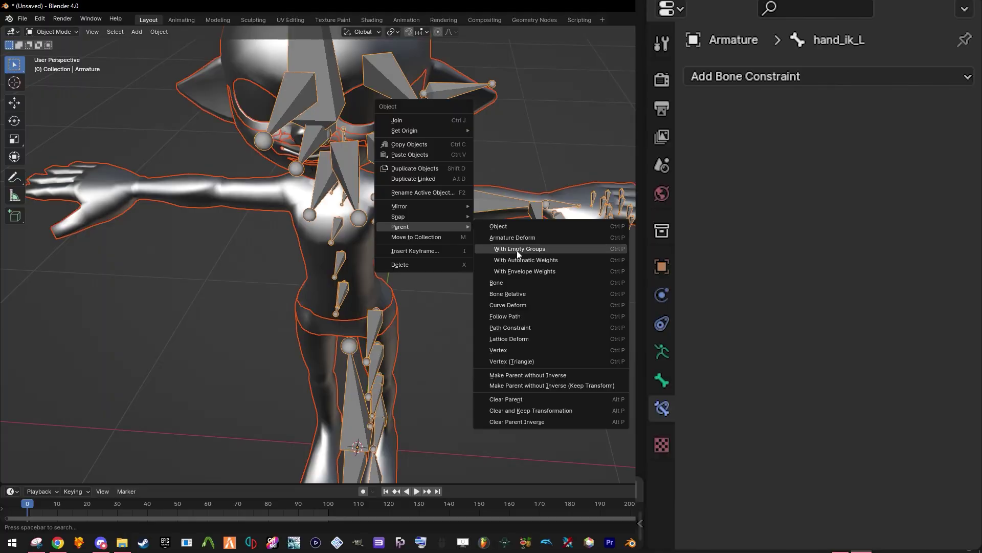
left_click(517, 250)
left_click(527, 269)
In Pose Mode, shift the hand_ik_L bone slightly toward the body and rotate it freely so the left hand bends upward.
scroll(524, 232, "up", 3)
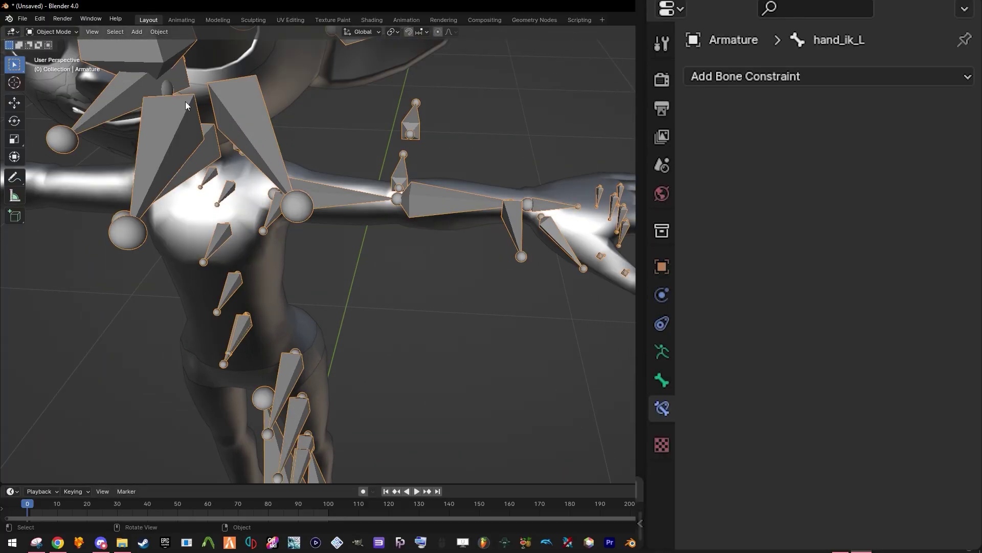
left_click(44, 65)
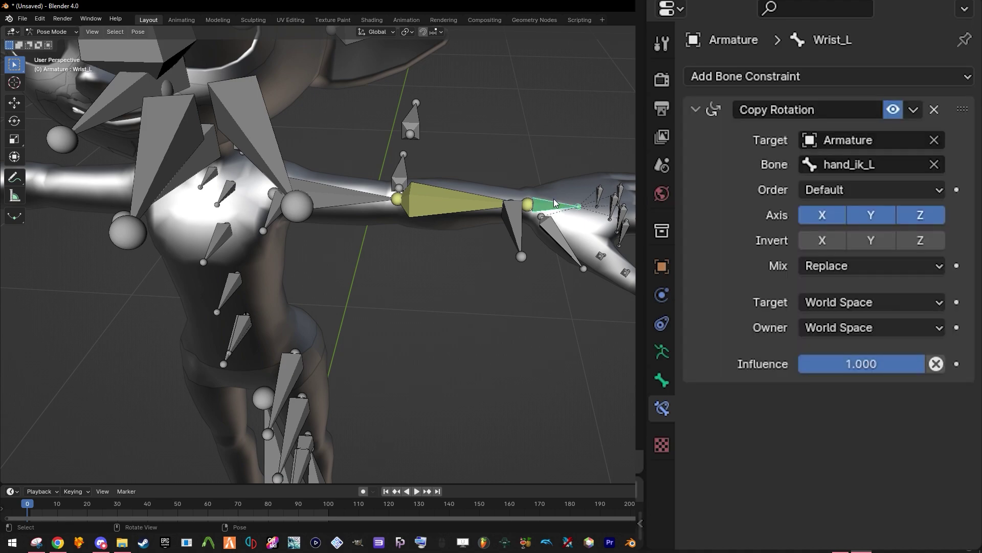
key("g")
left_click(516, 177)
key("r")
key("r")
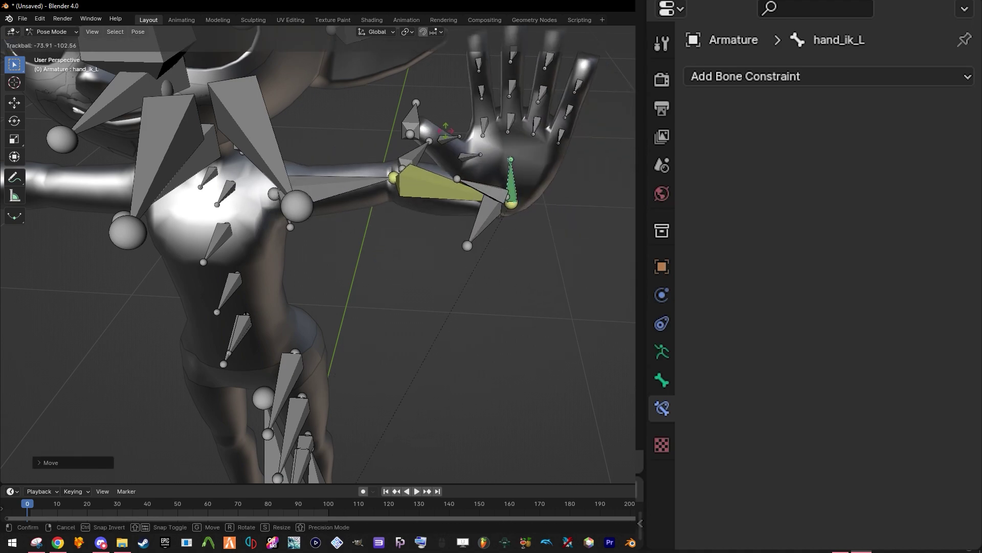
left_click(479, 155)
scroll(550, 179, "down", 2)
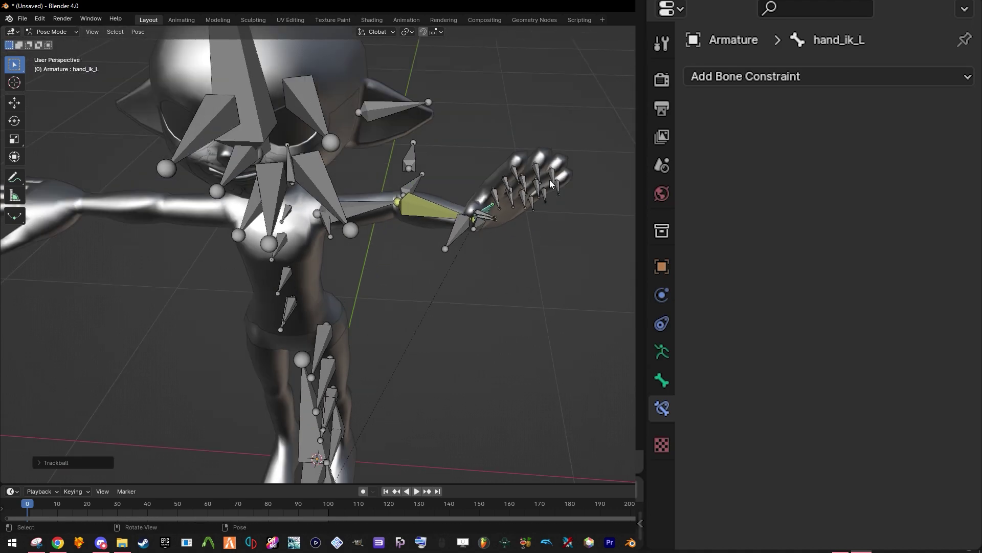
Move the elbow_ik_L pole bone down below the left elbow.
middle_click_drag(550, 180, 532, 153)
left_click(412, 165)
key("g")
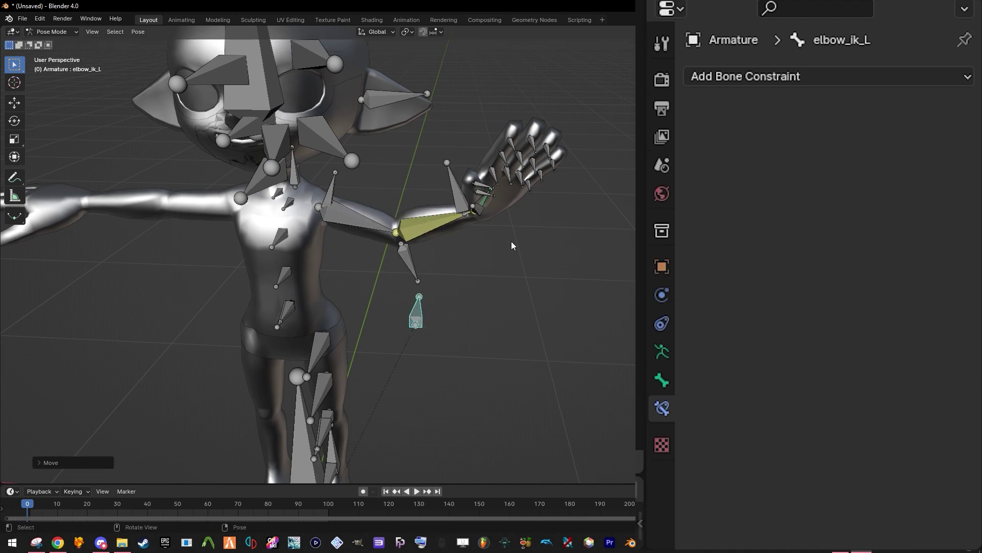
left_click(480, 207)
Lower the hand_ik_L bone to bend the left arm further and start a free rotation of the hand.
scroll(480, 207, "up", 3)
left_click(542, 154)
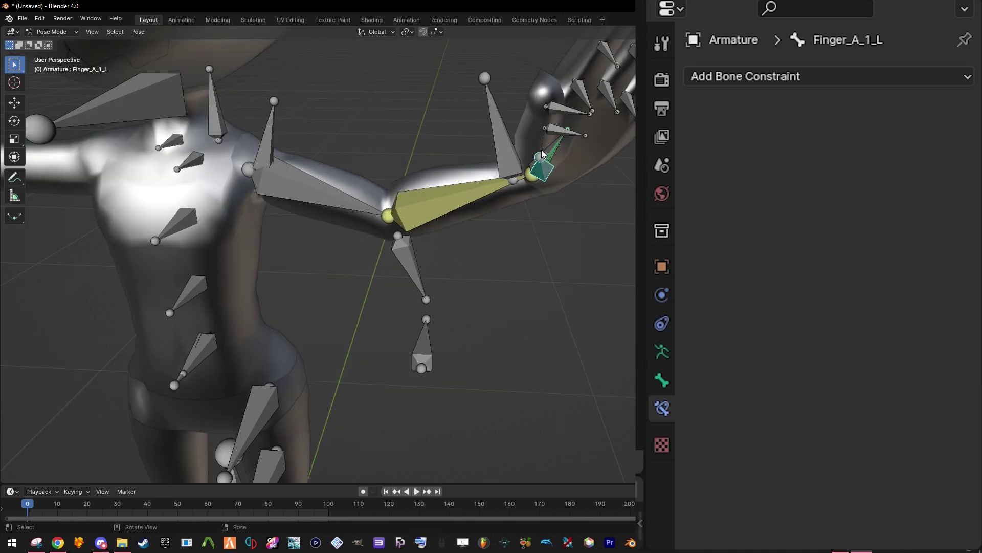
key("g")
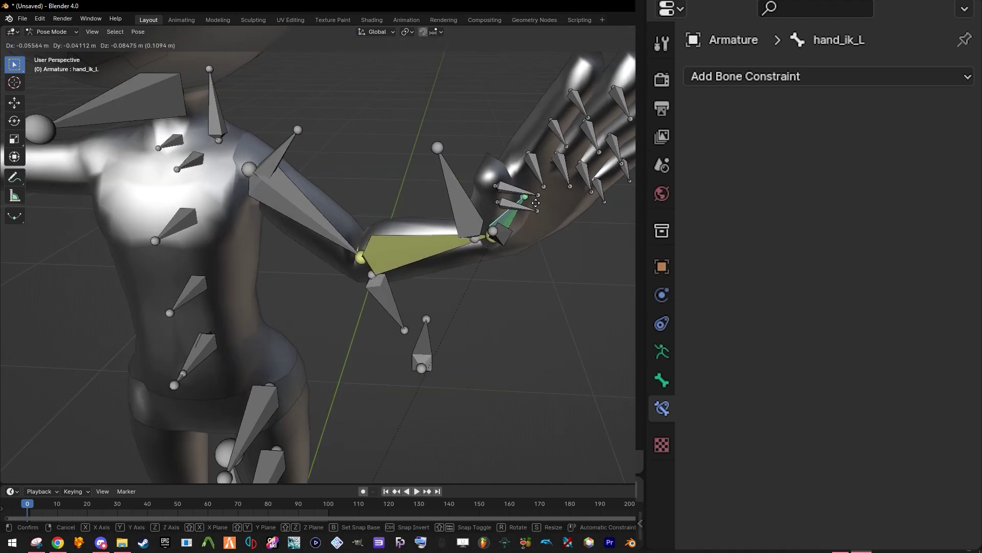
left_click(527, 209)
key("r")
key("r")
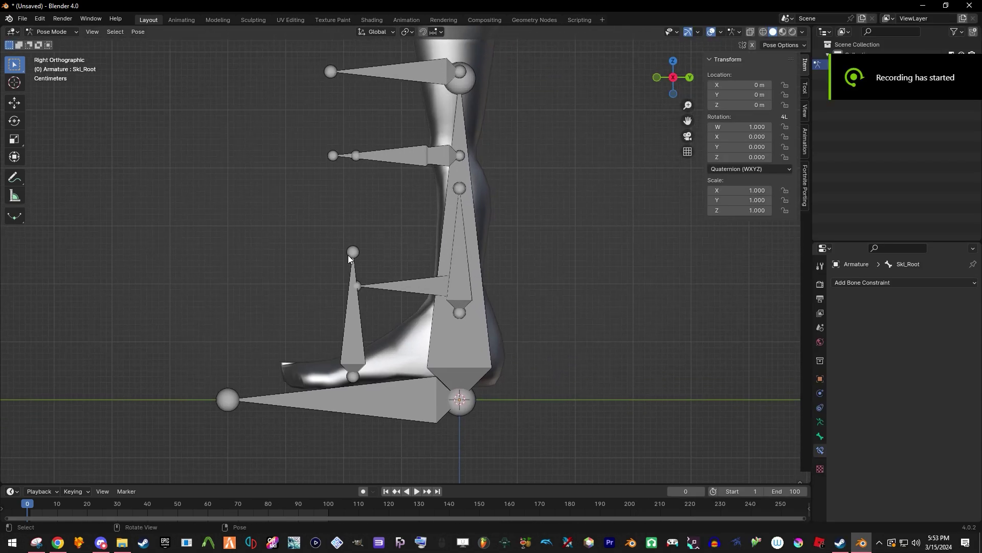
In Edit Mode, move the Toe_L bone's tail forward to the toe tip, at about Y -0.294 m and Z 0.045 m.
key("Tab")
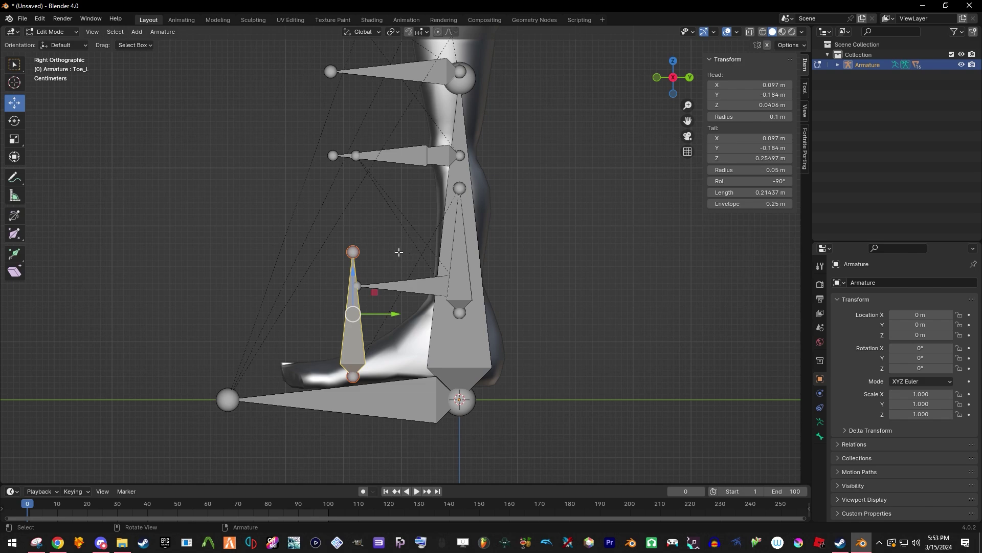
scroll(350, 297, "up", 3)
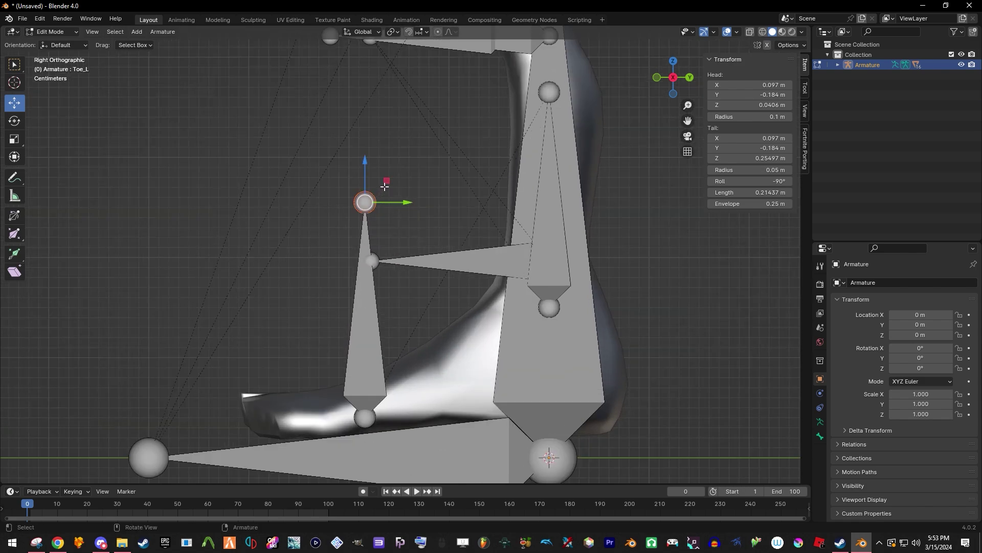
left_click_drag(385, 186, 270, 400)
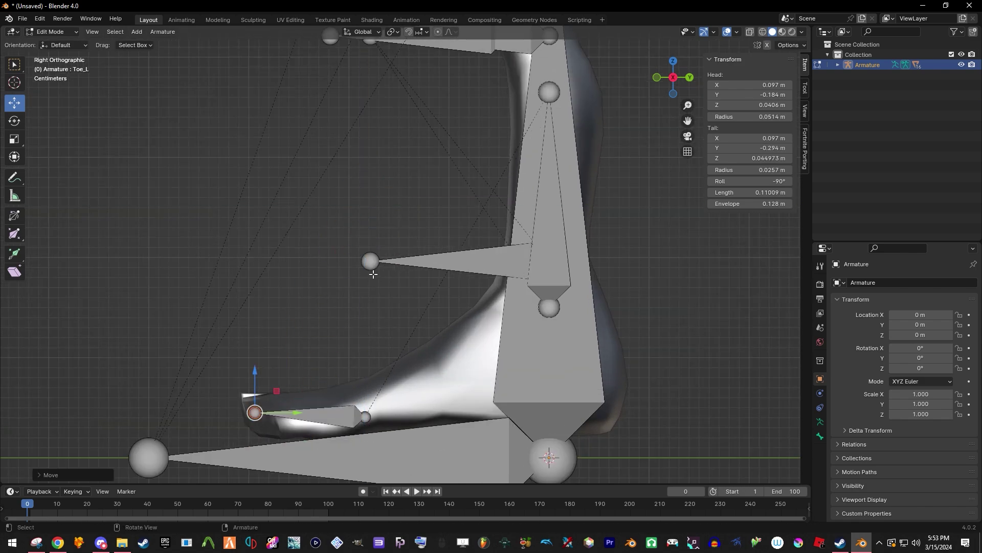
scroll(370, 263, "down", 1)
middle_click_drag(368, 290, 395, 251, "shift")
scroll(396, 249, "up", 2)
scroll(462, 265, "down", 2)
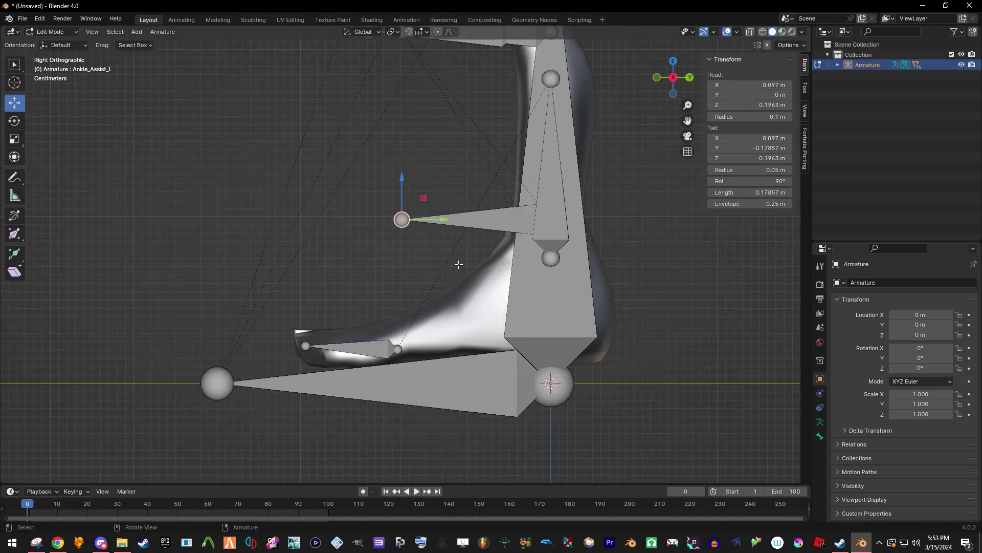
scroll(482, 218, "down", 1)
middle_click_drag(486, 218, 414, 284, "shift")
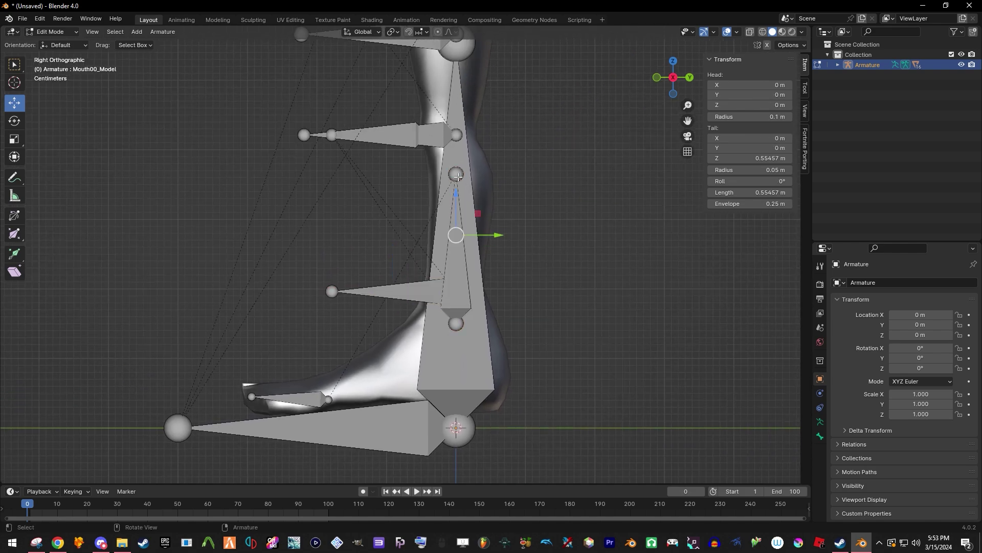
Examine the armature's leg, root and left arm bones from the front, side and above.
middle_click_drag(460, 176, 419, 219)
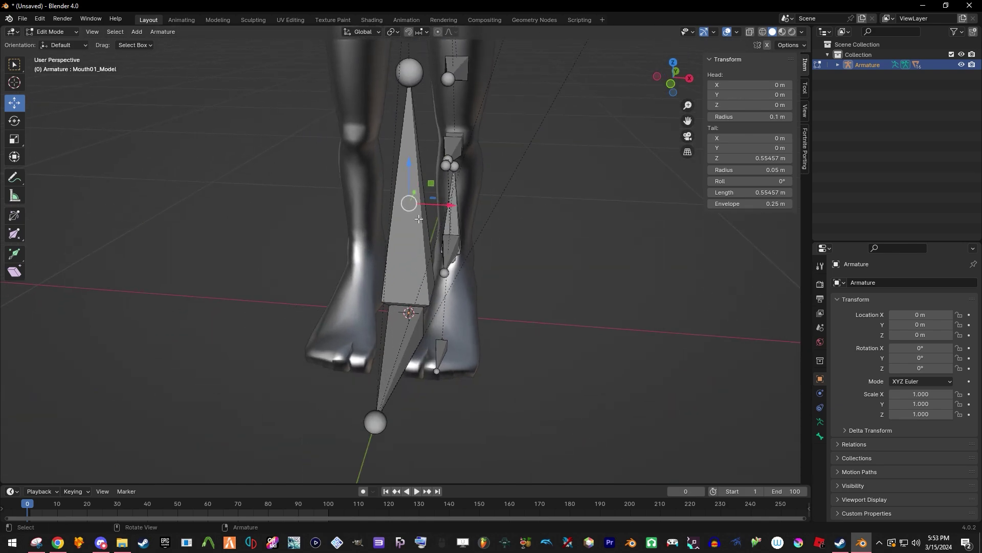
middle_click_drag(327, 190, 375, 162)
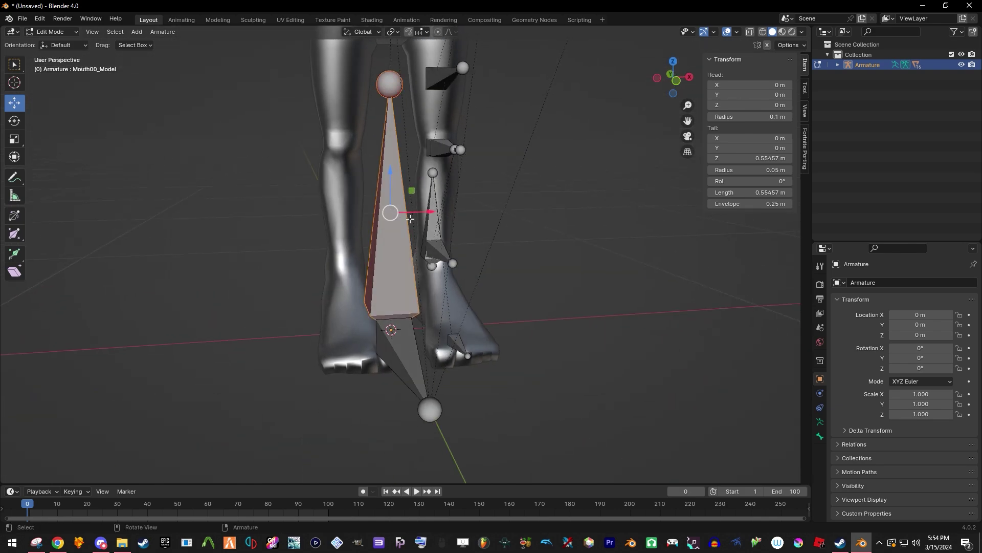
left_click(411, 201)
middle_click_drag(541, 233, 435, 220)
scroll(435, 220, "down", 6)
middle_click_drag(435, 128, 420, 256, "shift")
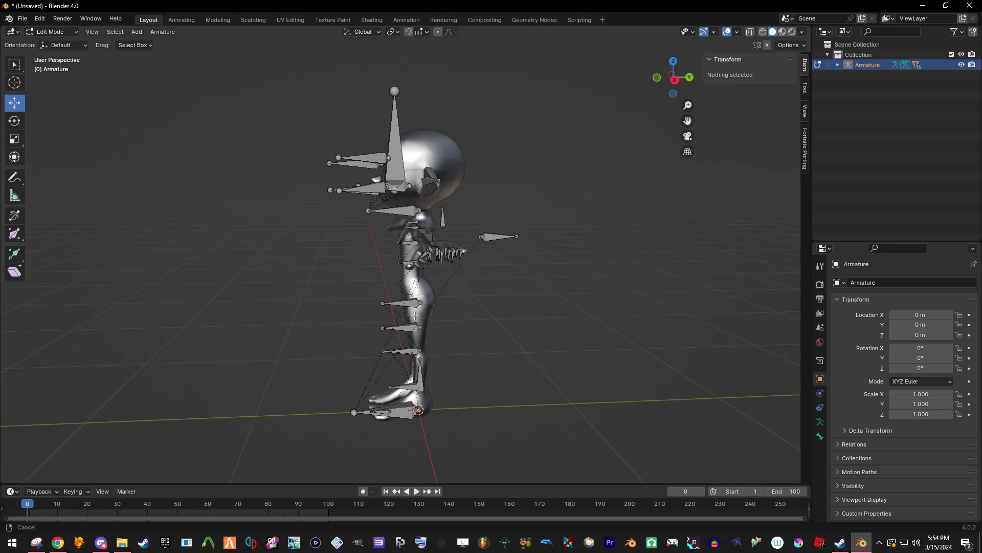
middle_click_drag(389, 226, 458, 251)
scroll(458, 252, "up", 4)
middle_click_drag(377, 140, 486, 154)
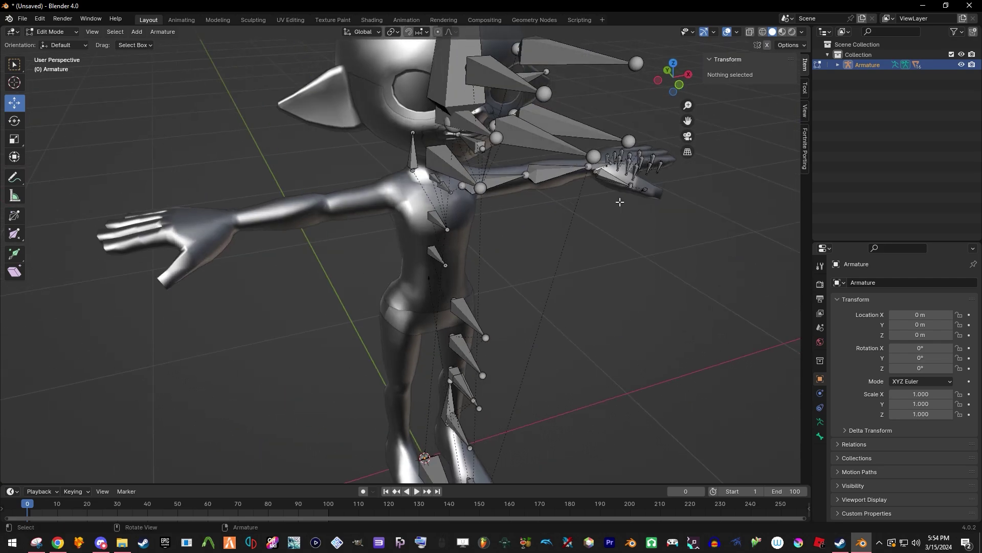
middle_click_drag(620, 202, 464, 238)
scroll(486, 349, "down", 1)
scroll(487, 350, "down", 3)
middle_click_drag(426, 374, 465, 316)
middle_click_drag(376, 419, 402, 317, "shift")
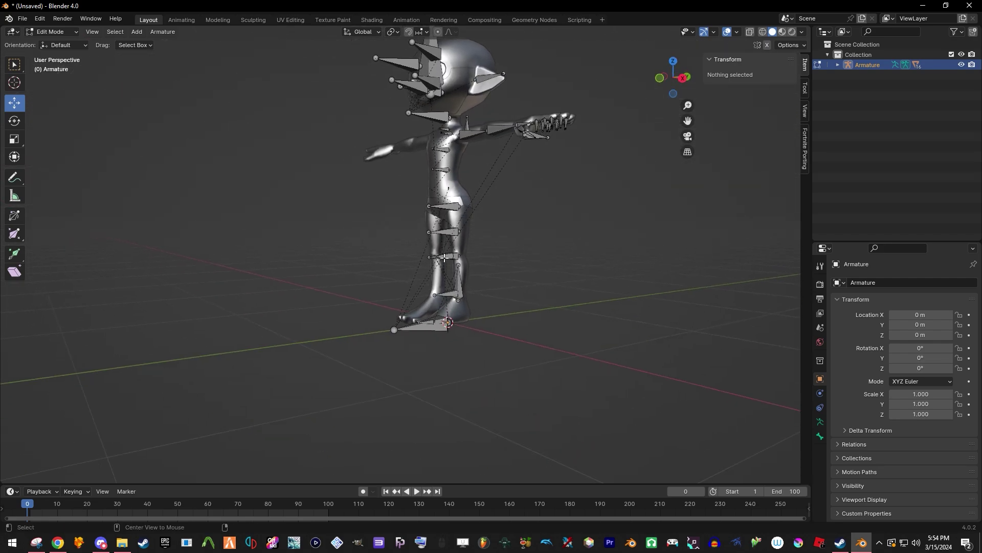
Move the Ankle_L bone's tail forward and down to the base of Toe_L, at about Y -0.181 m and Z 0.043 m.
scroll(514, 298, "up", 4)
middle_click_drag(514, 299, 464, 214)
left_click(676, 86)
left_click(452, 220)
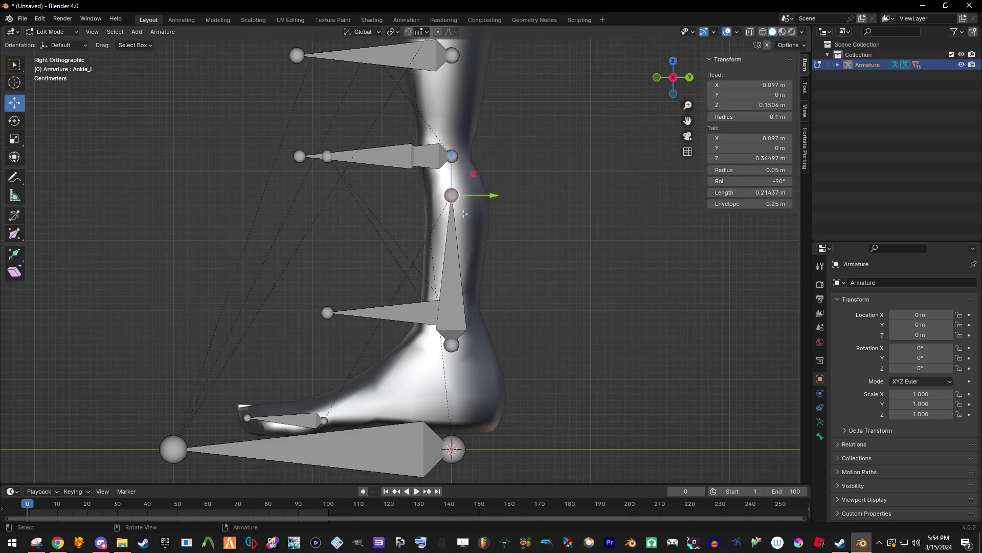
key("g")
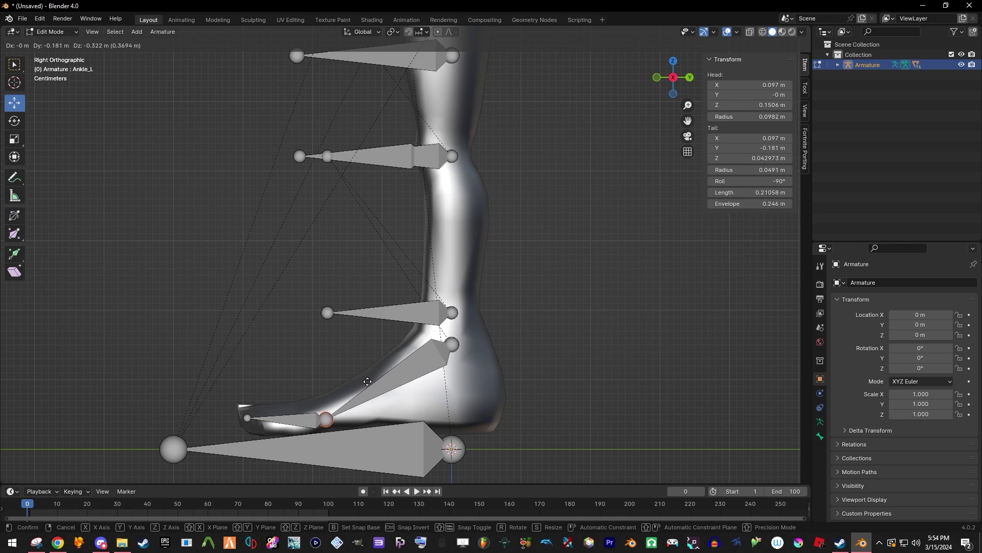
Hide the Ankle_Assist_L bone, the longer overlapping bone at the left knee, and the Leg_Assist_L bone.
scroll(403, 354, "down", 1)
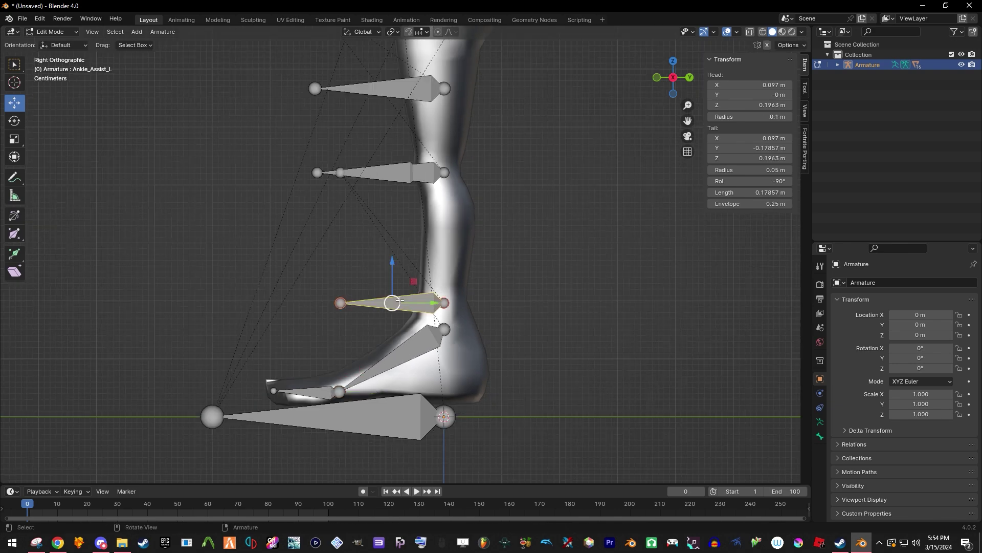
scroll(406, 273, "up", 2)
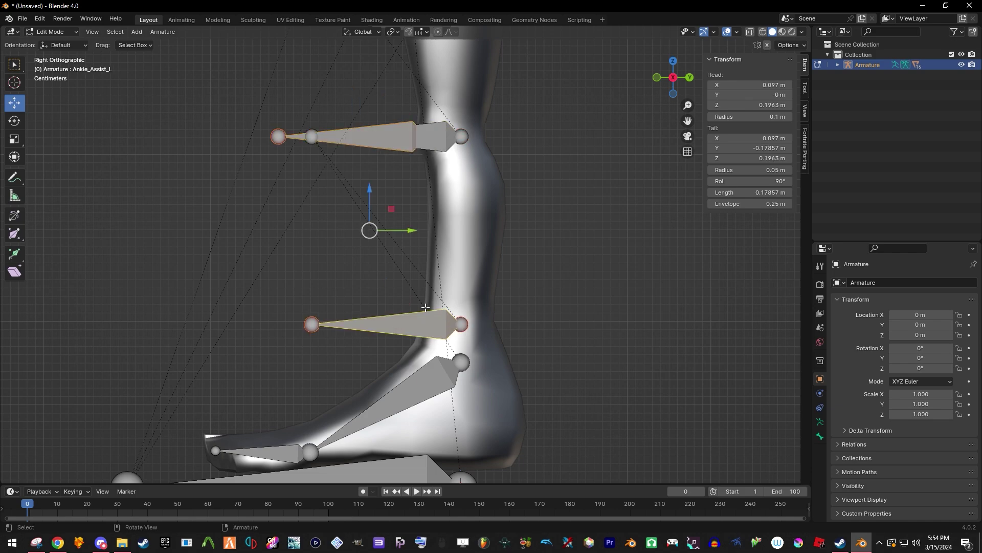
key("h")
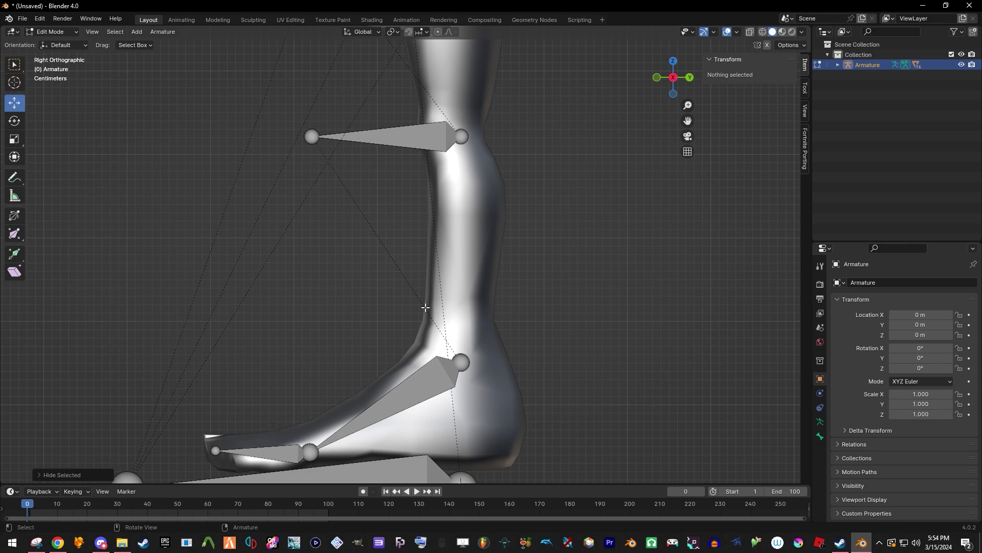
scroll(419, 303, "down", 2)
middle_click_drag(416, 221, 388, 252, "shift")
scroll(388, 251, "up", 2)
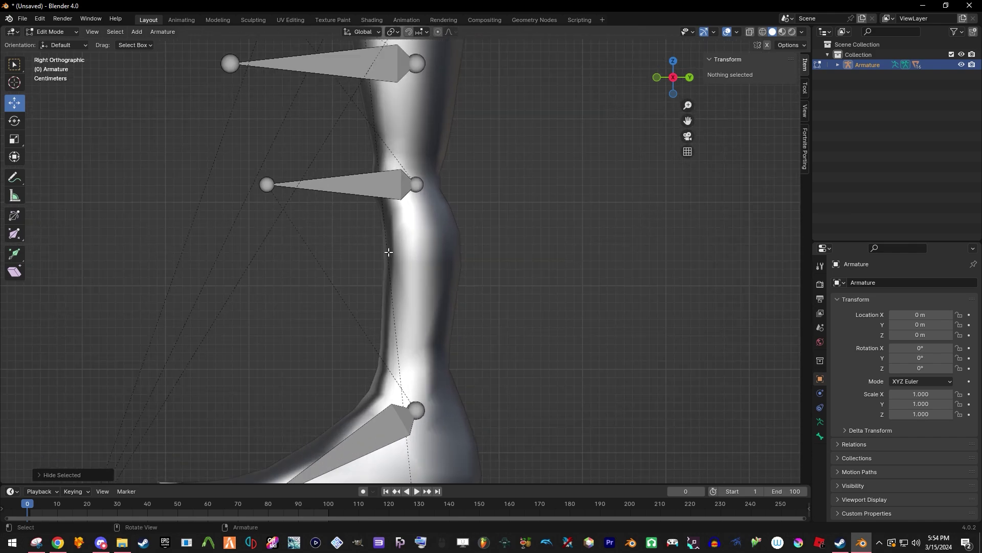
scroll(389, 252, "down", 4)
middle_click_drag(374, 174, 376, 181, "shift")
left_click(384, 172)
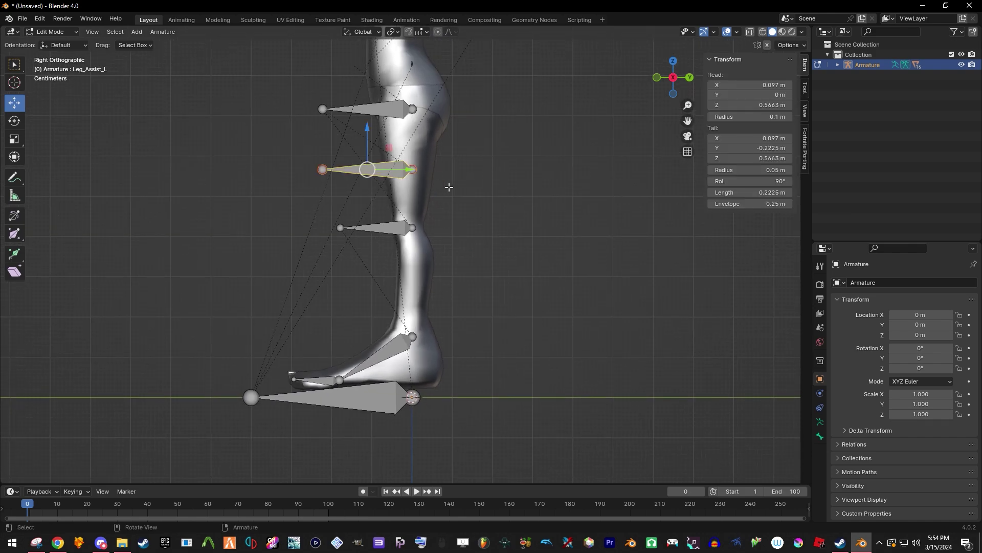
key("h")
Reveal the hidden assist bones for a comparison and undo the reveal.
scroll(560, 200, "down", 6)
middle_click_drag(561, 201, 496, 274)
scroll(478, 274, "up", 6)
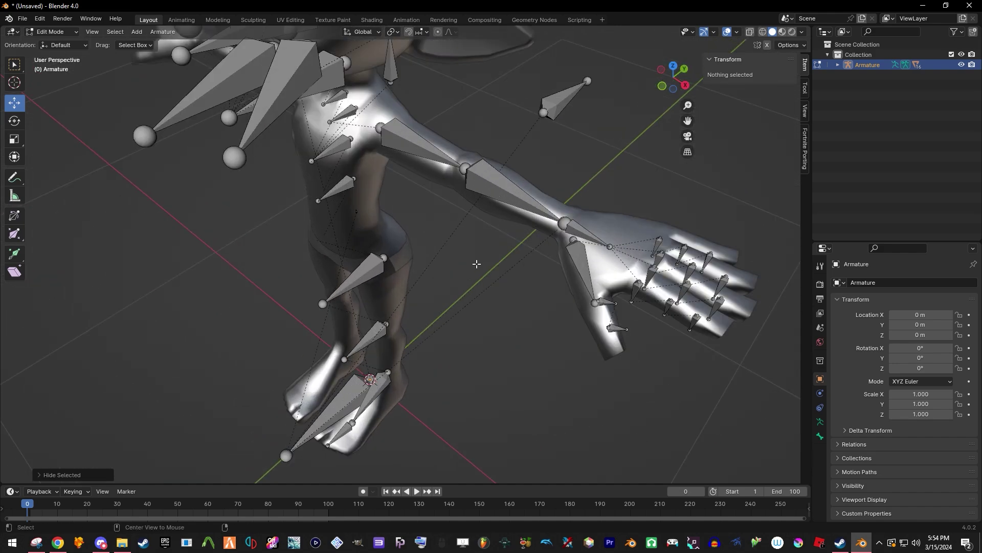
middle_click_drag(476, 263, 498, 259)
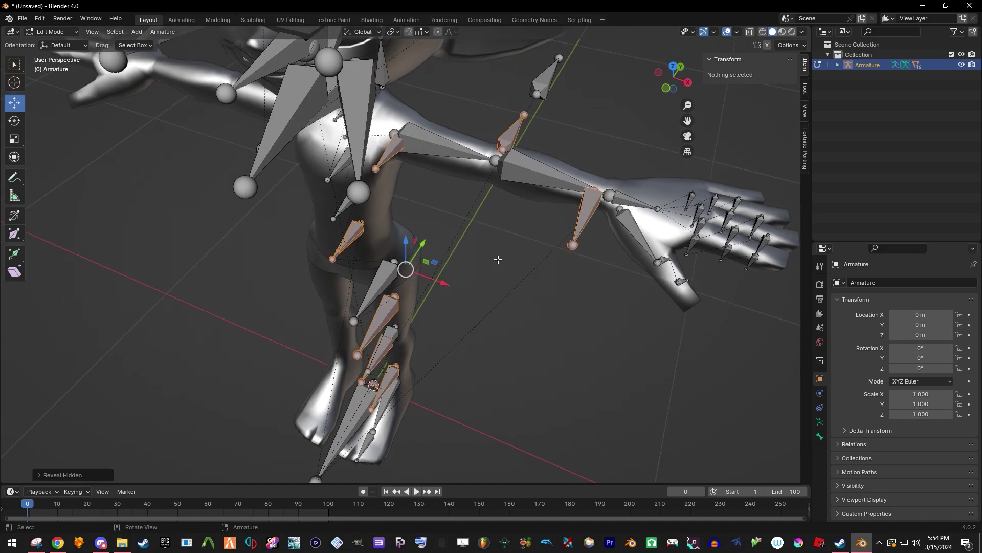
scroll(498, 259, "down", 3)
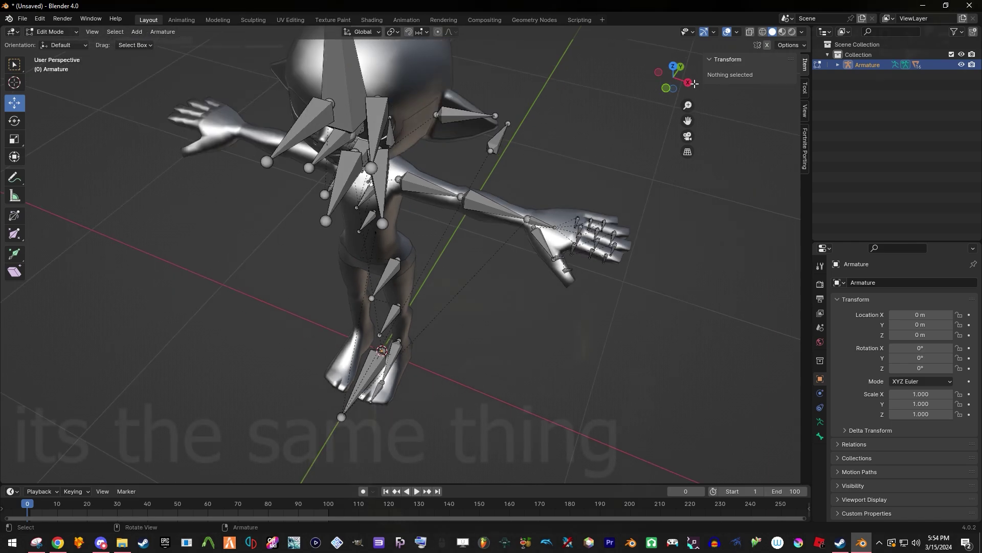
Move the Leg_2_L bone's tail down to the head of Ankle_L, at about Y 0 m and Z 0.151 m.
left_click(689, 82)
scroll(500, 224, "up", 5)
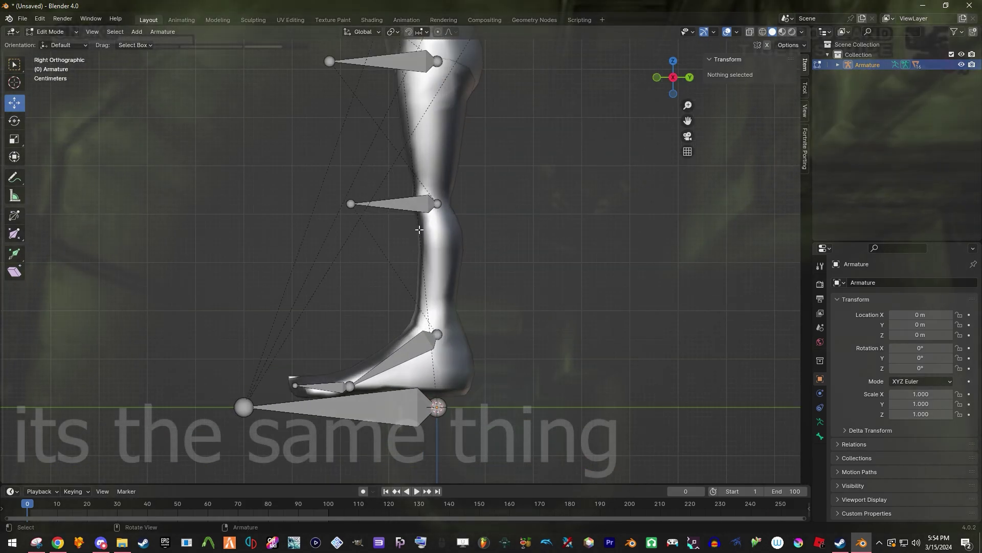
left_click(344, 207)
scroll(358, 210, "up", 3)
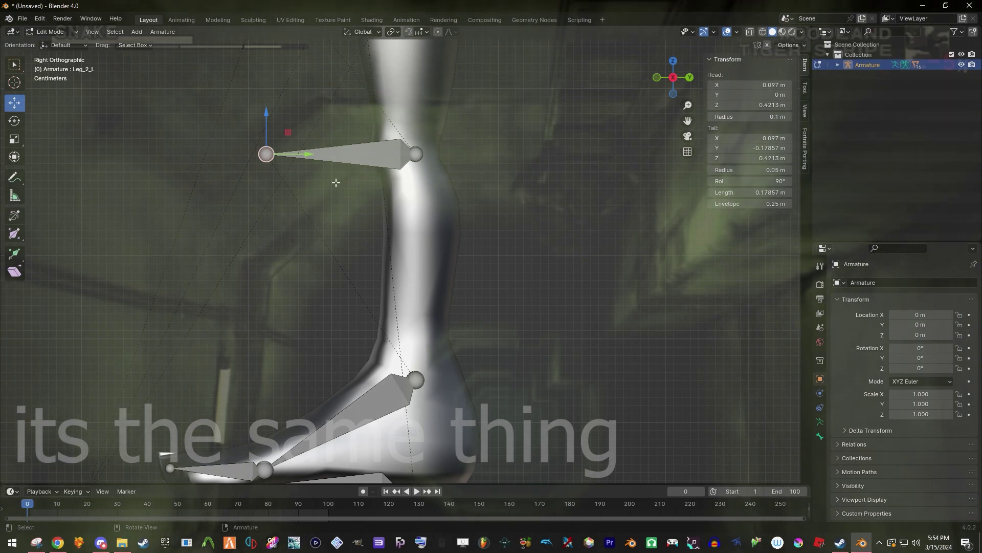
key("g")
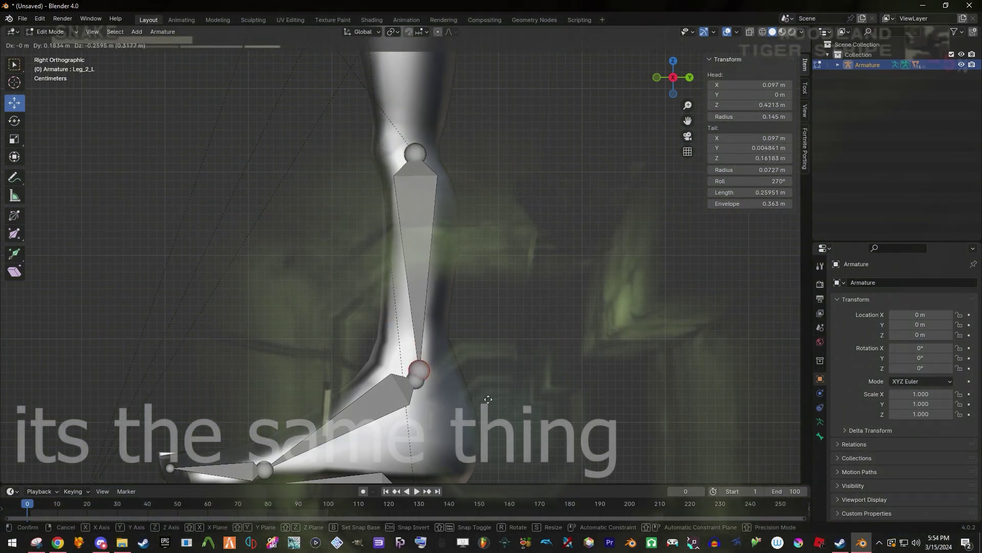
left_click(464, 434)
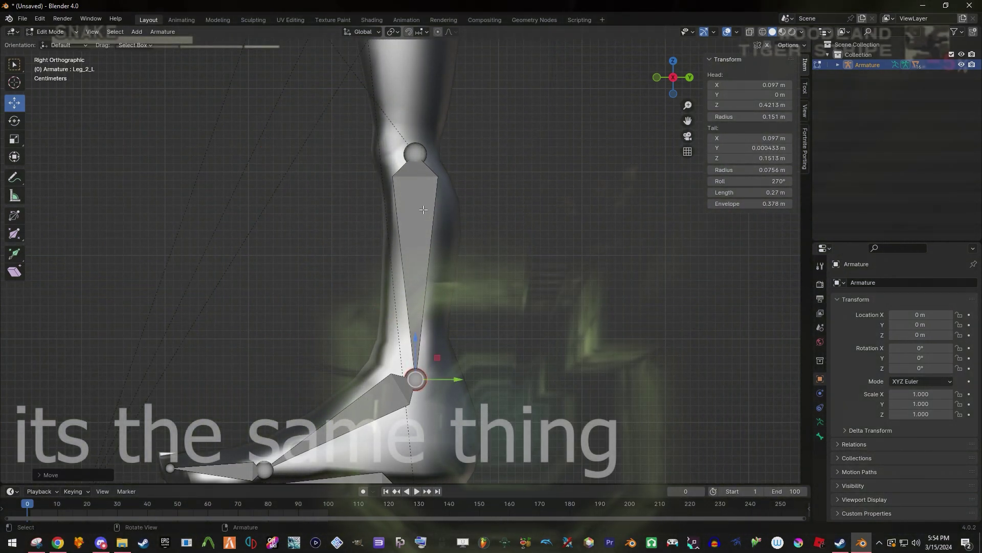
Move the Leg_1_L bone's tail down to the knee at the head of Leg_2_L, at about Z 0.421 m.
scroll(389, 231, "up", 9, "shift")
left_click(231, 62)
key("g")
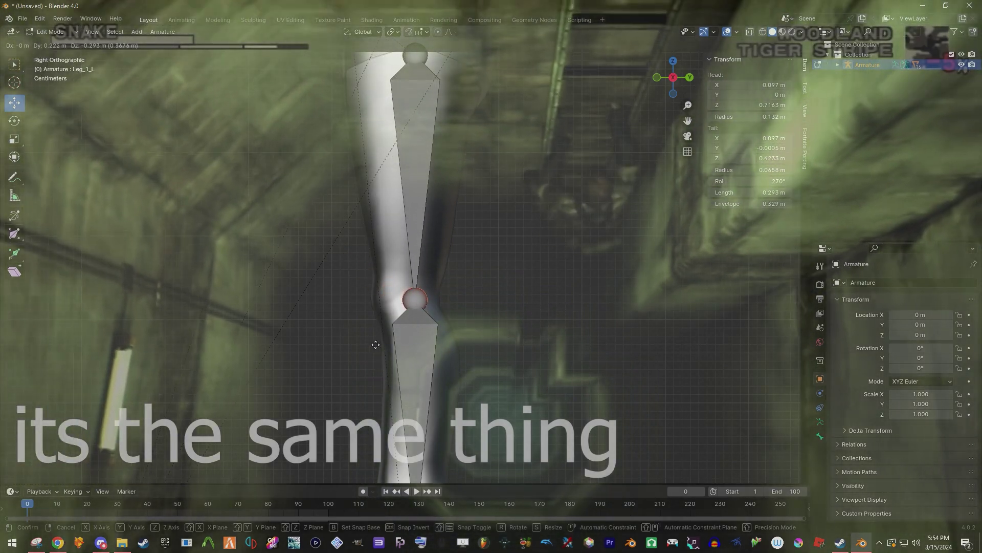
left_click(377, 345)
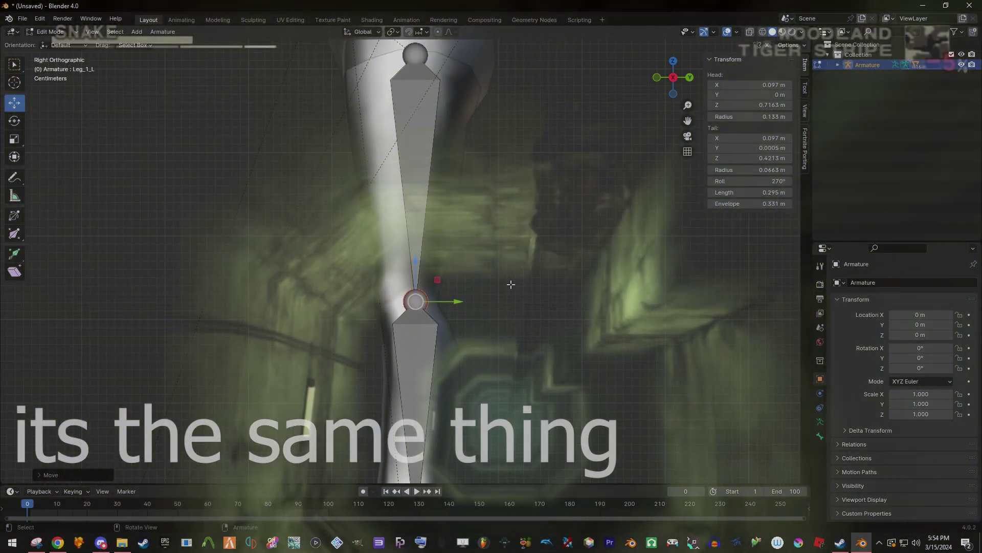
Shift the head of Leg_2_L at the knee slightly forward, to about Y -0.006 m.
middle_click_drag(463, 252, 430, 232, "shift")
scroll(425, 230, "down", 4)
key("BackSpace")
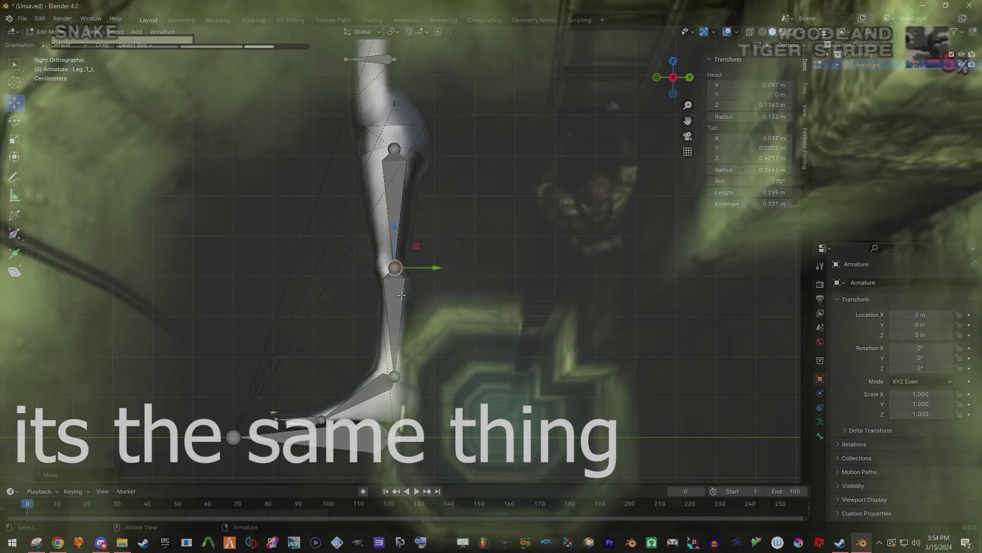
left_click(400, 264)
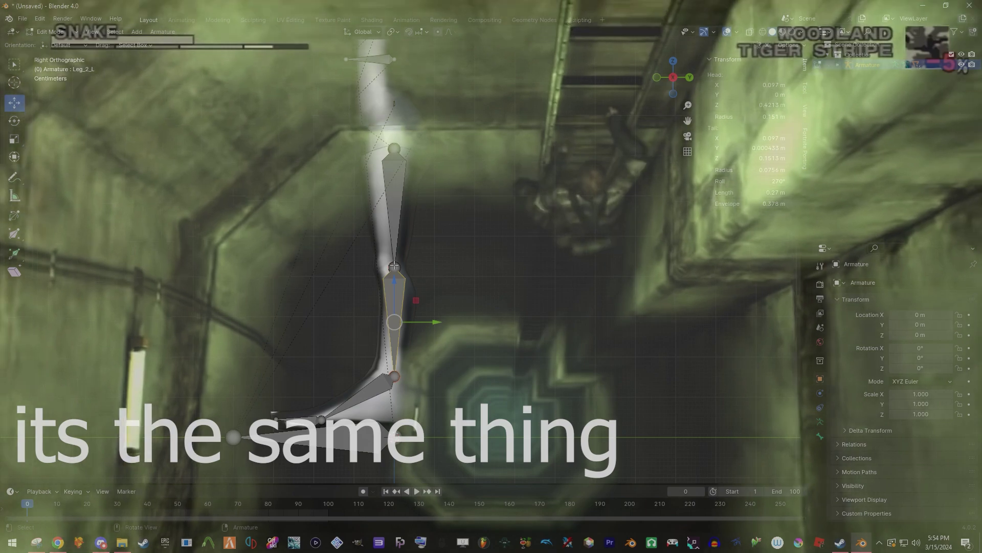
scroll(454, 257, "up", 2)
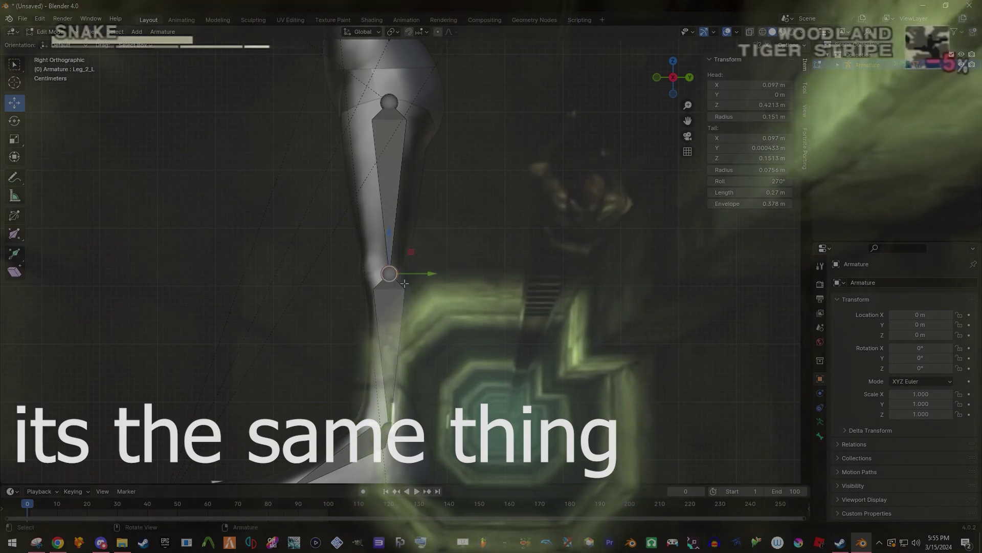
scroll(404, 283, "down", 4)
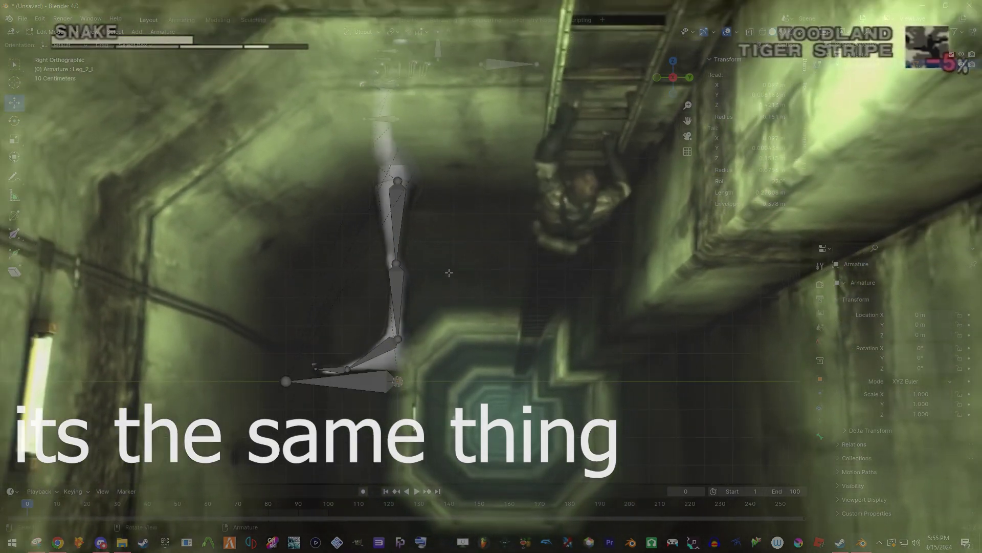
middle_click_drag(449, 272, 449, 306)
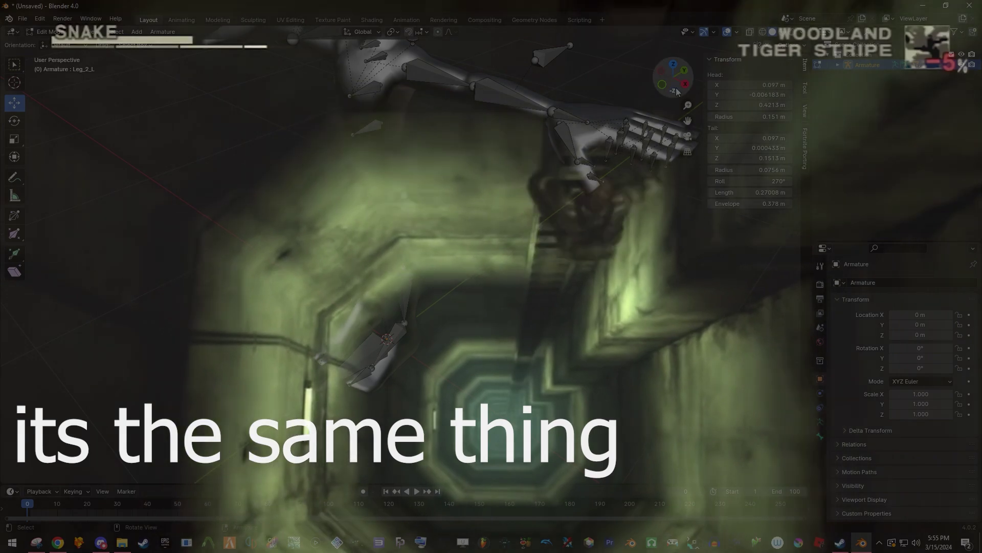
left_click_drag(677, 87, 611, 177)
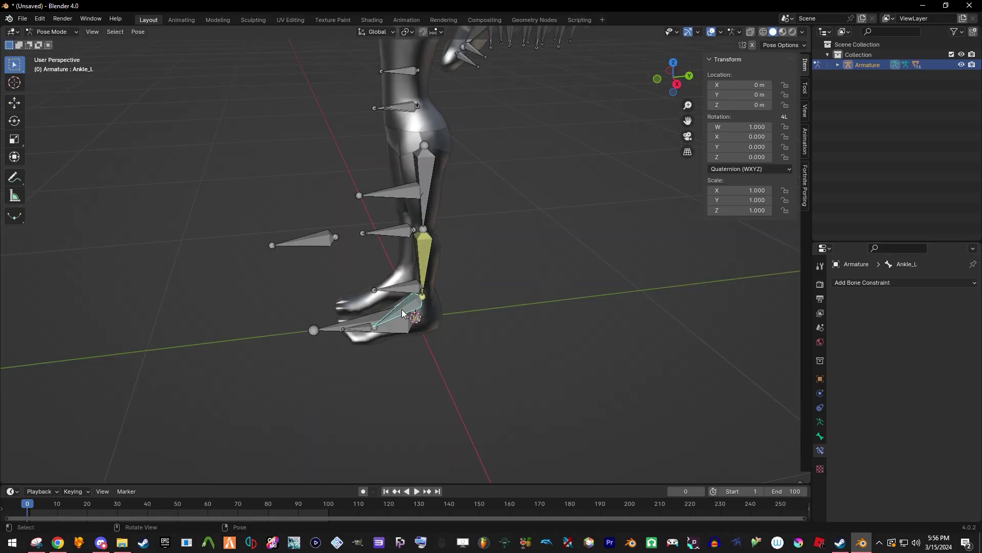
In Pose Mode, move the left ankle bone to try out the bending of the leg's IK chain.
left_click(387, 301)
left_click(410, 311)
key("g")
right_click(502, 310)
left_click(412, 306)
key("g")
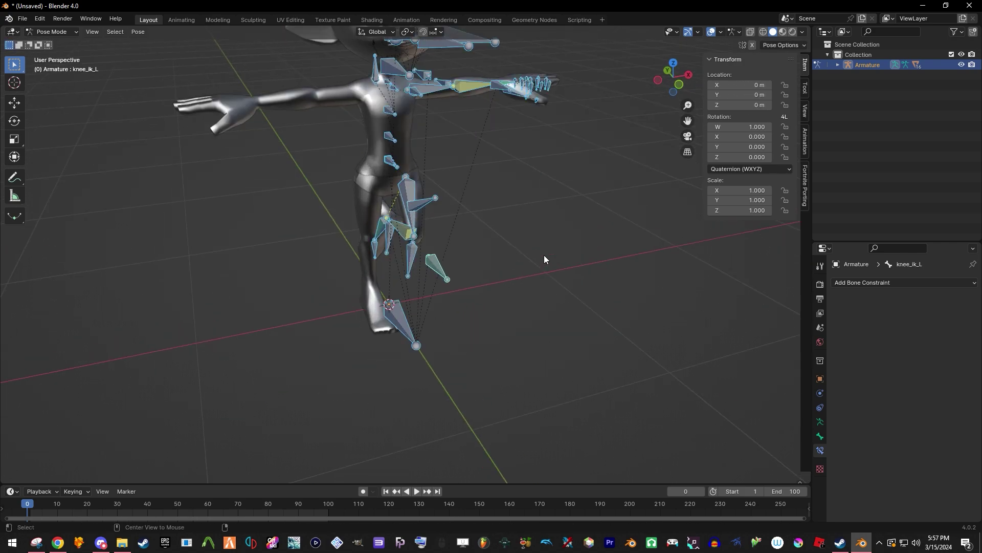
Clear the rotation and location of all pose bones and switch the armature to Edit Mode.
key("alt+r")
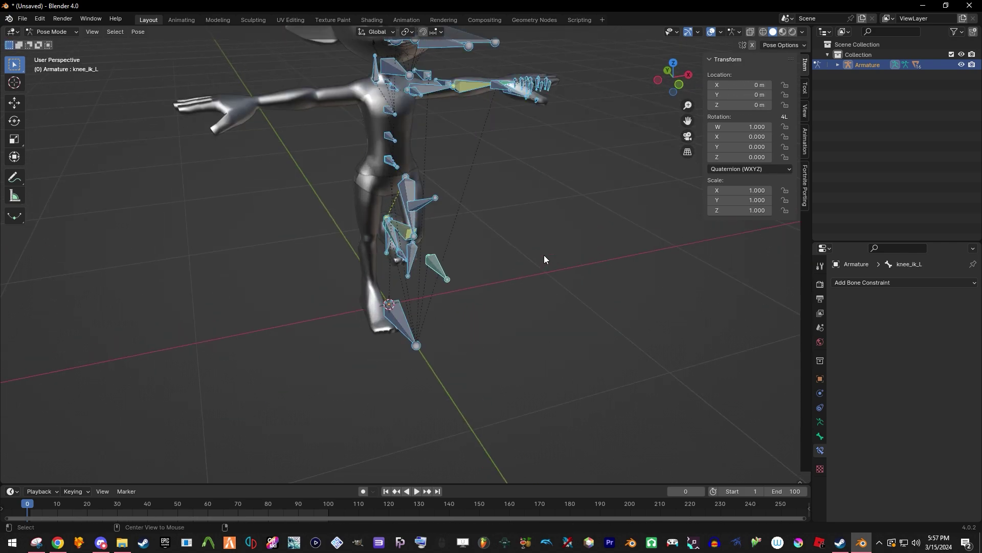
key("alt+g")
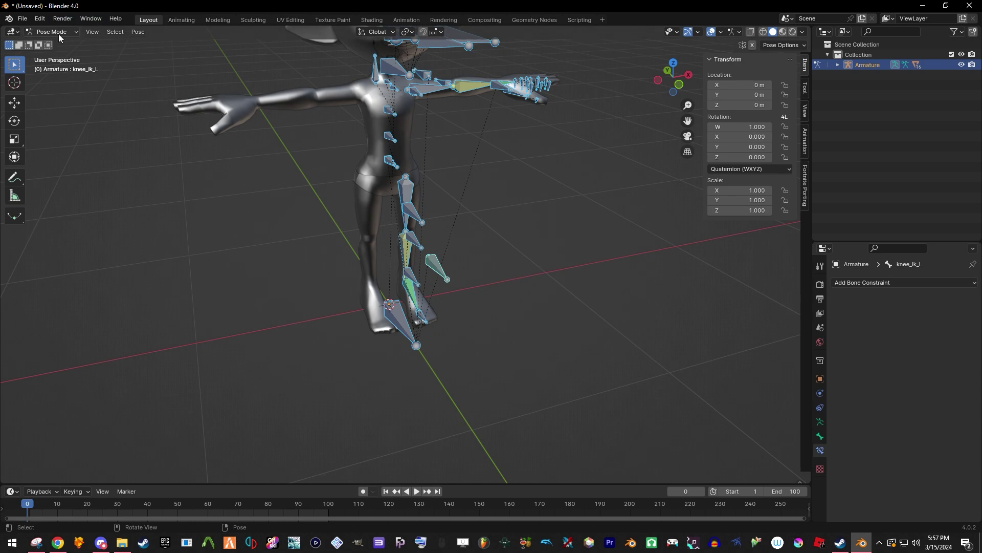
left_click(54, 55)
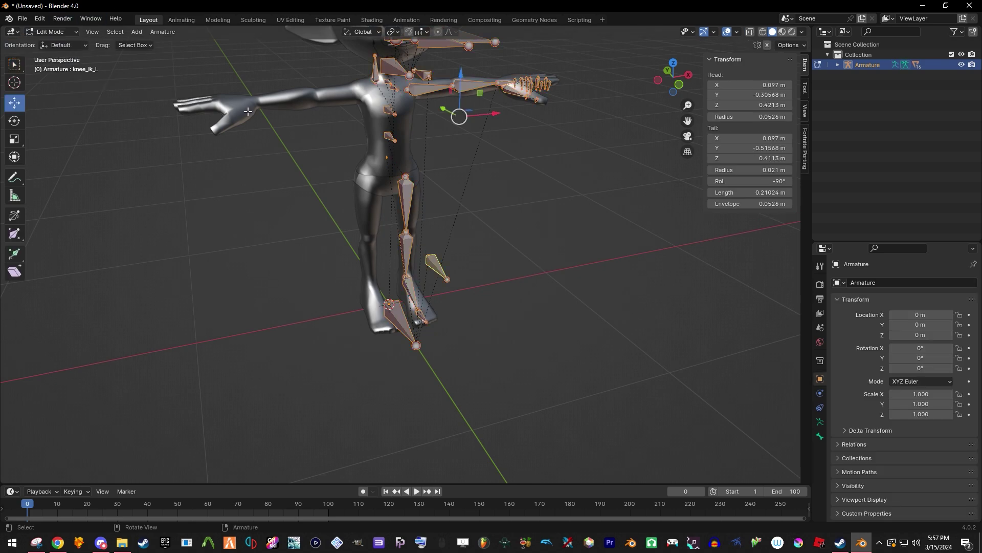
Symmetrize all bones that share Arm_2_L's suffix to the character's other side and switch the armature to Pose Mode.
middle_click_drag(511, 163, 572, 250)
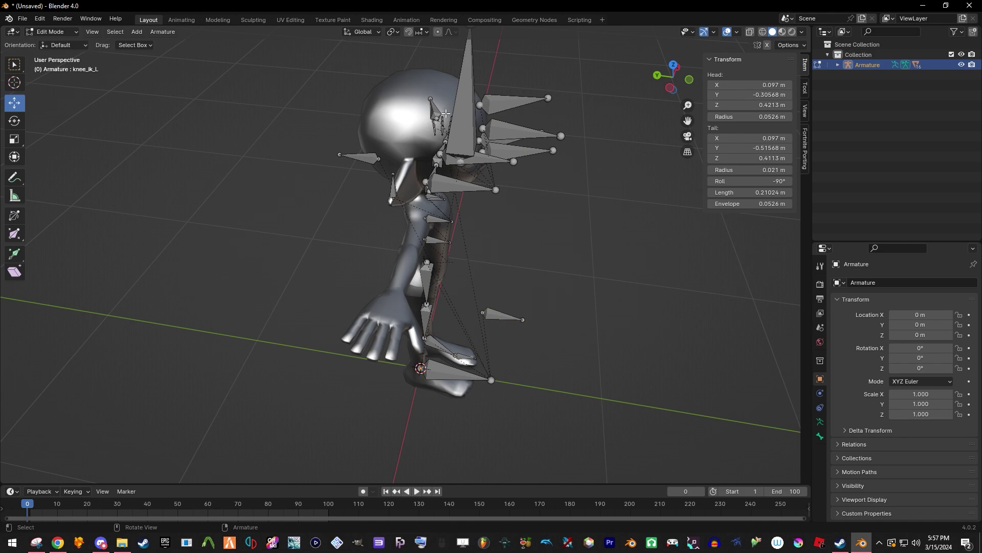
middle_click_drag(446, 113, 367, 235)
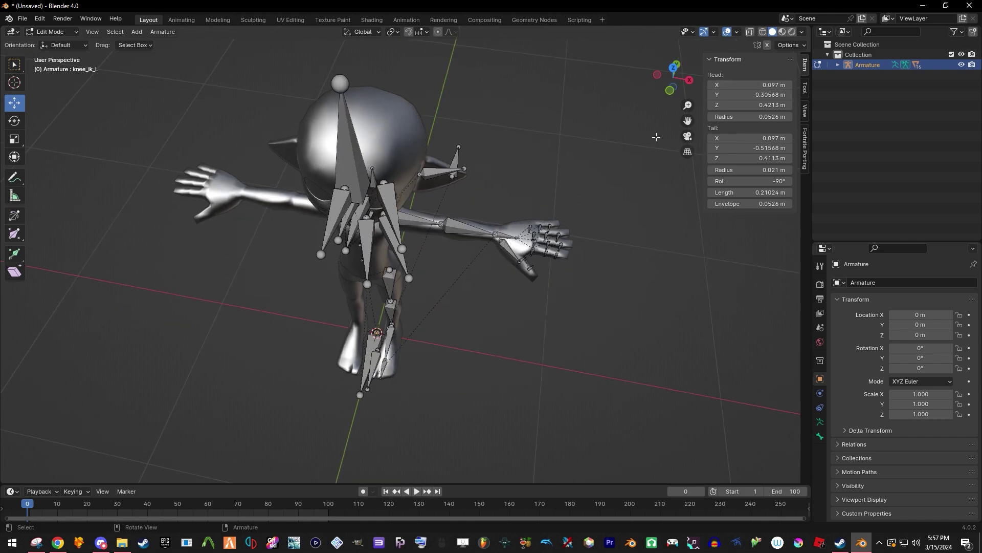
middle_click_drag(532, 224, 555, 196)
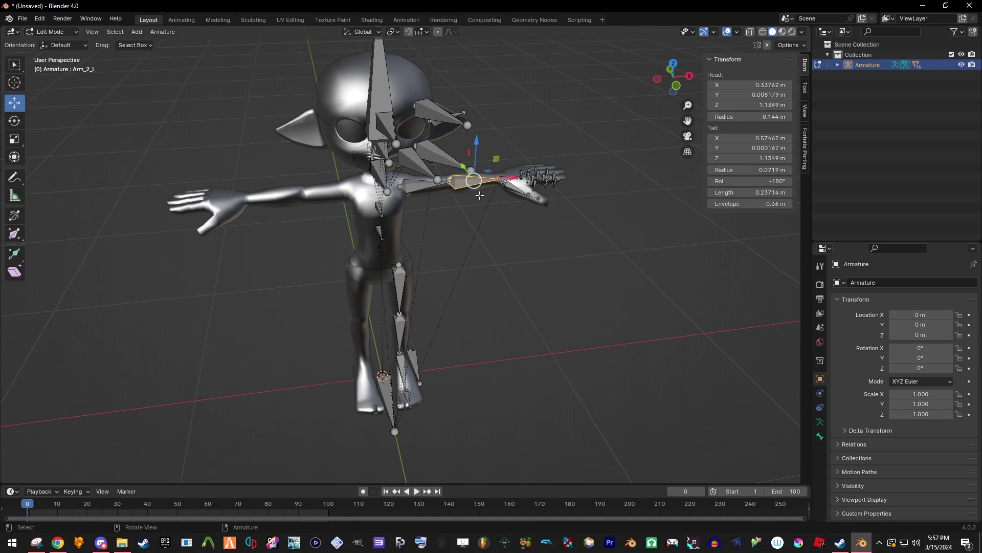
scroll(480, 195, "up", 5)
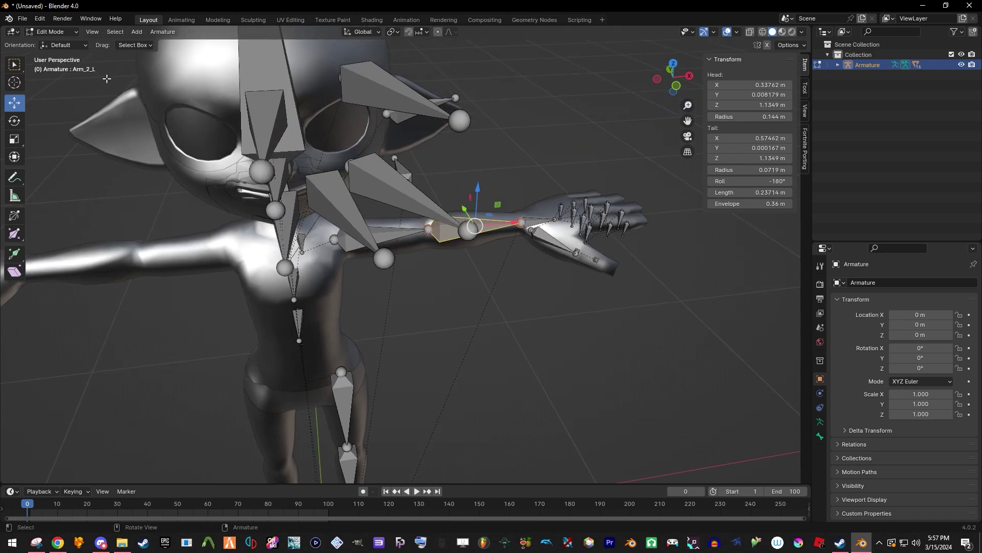
key("shift+g")
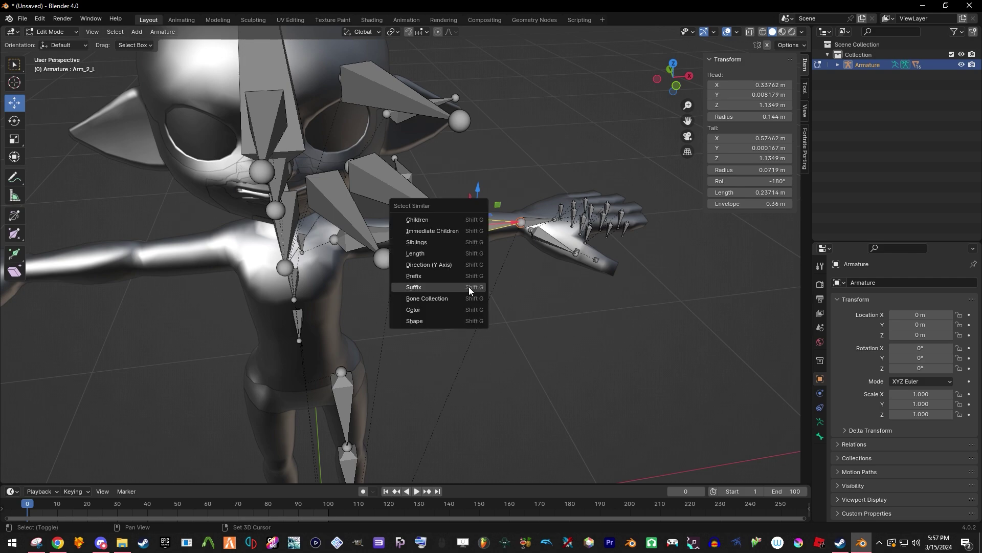
left_click(468, 286)
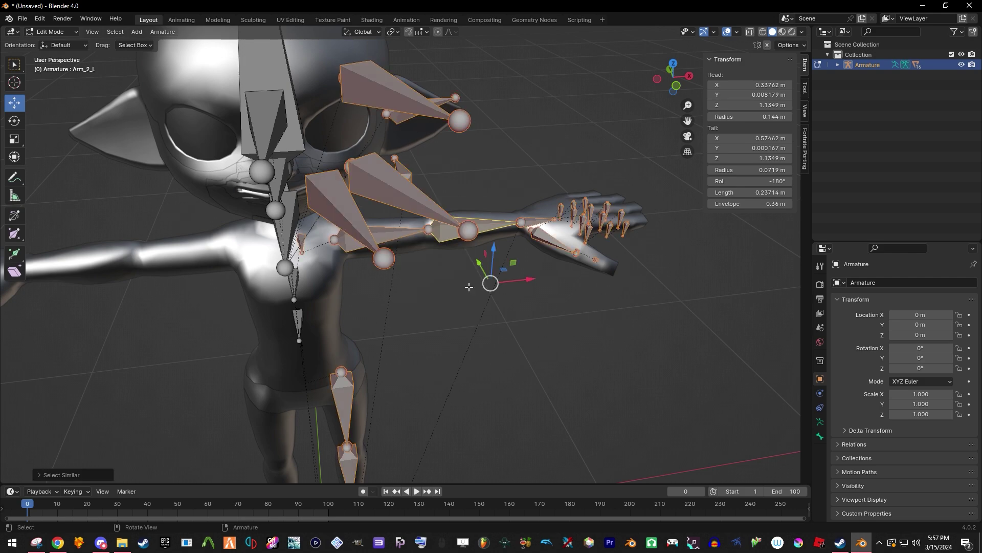
right_click(416, 195)
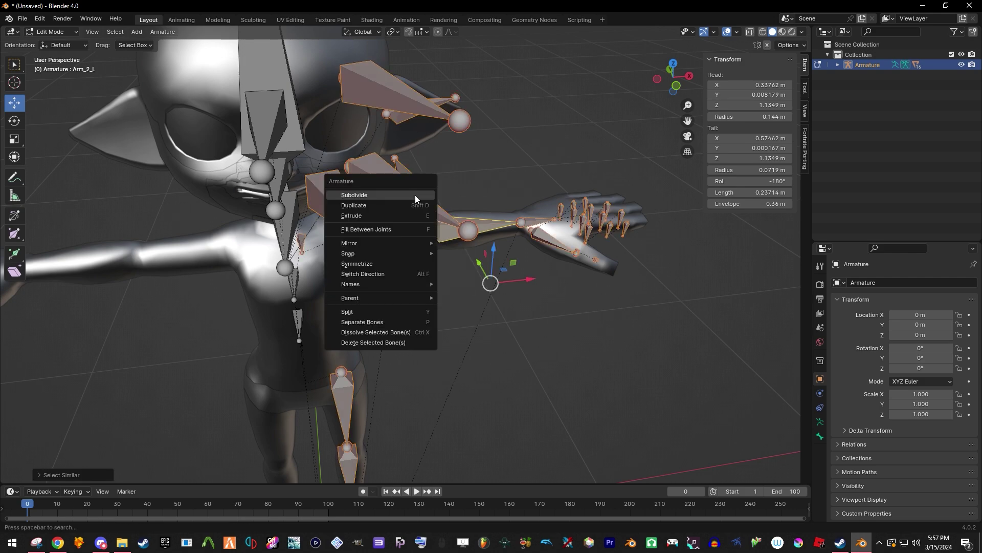
left_click(391, 263)
key("Home")
left_click(61, 31)
left_click(70, 67)
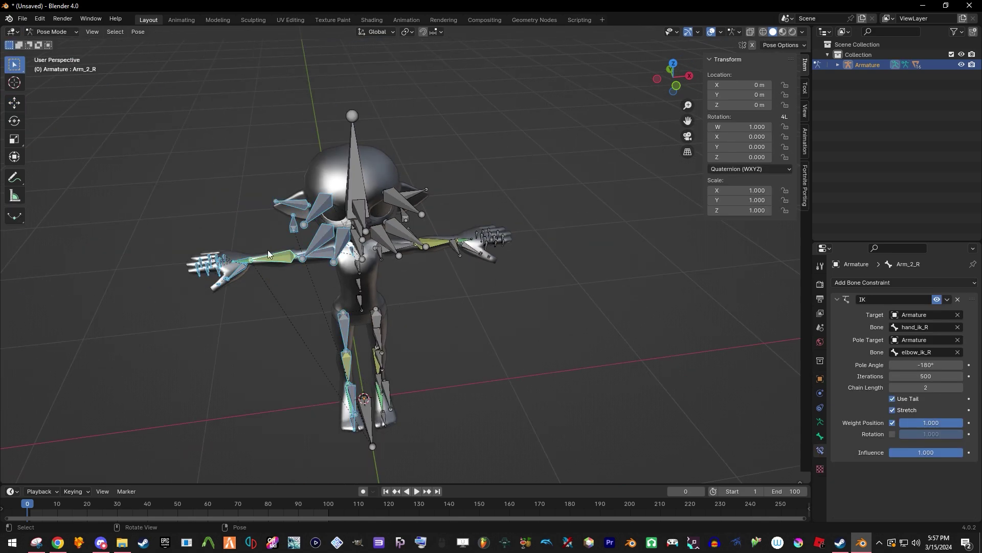
Try moving and rotating the skeleton's root bone to test the mirrored arm and leg IK, cancelling each transform.
left_click(369, 253)
middle_click_drag(370, 253, 381, 261)
key("g")
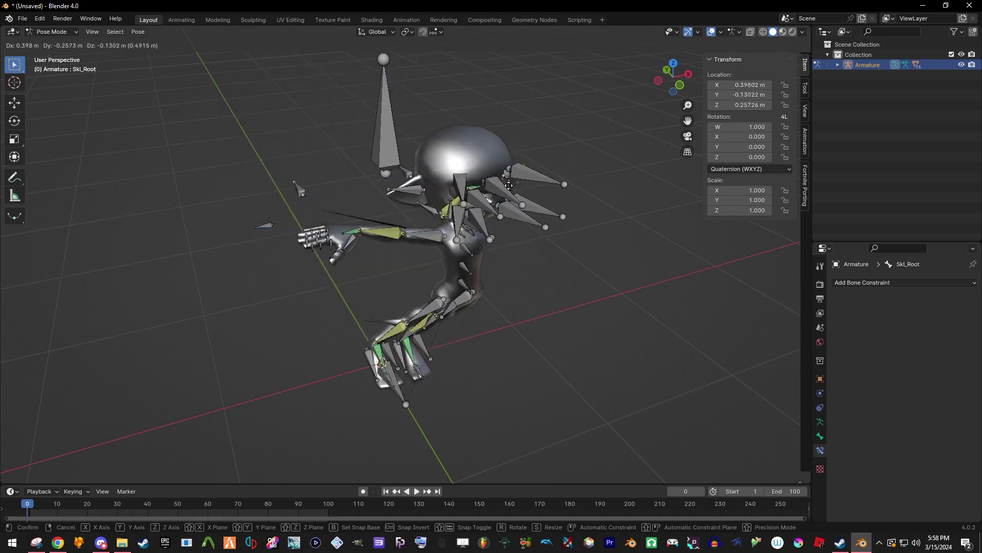
right_click(548, 219)
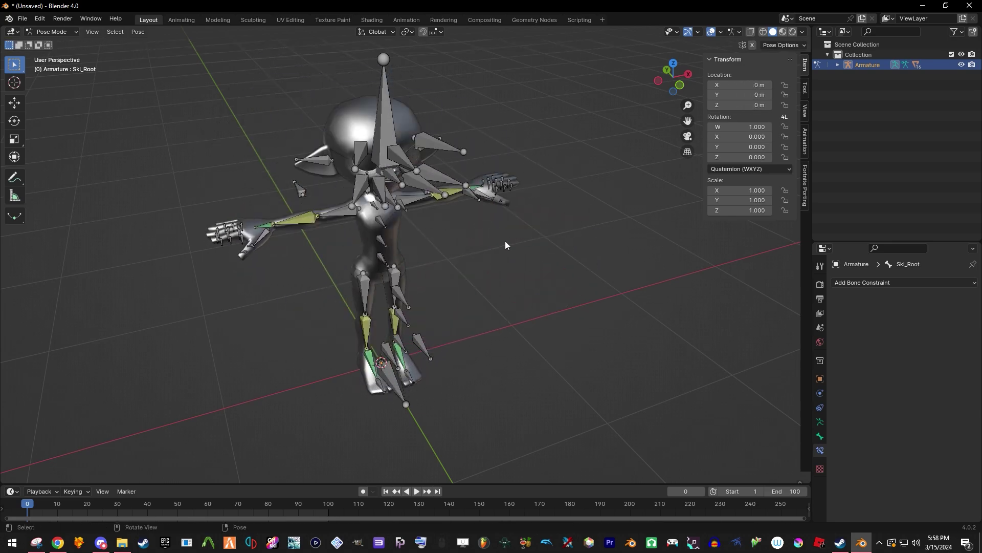
key("r")
middle_click_drag(505, 240, 420, 192)
key("Escape")
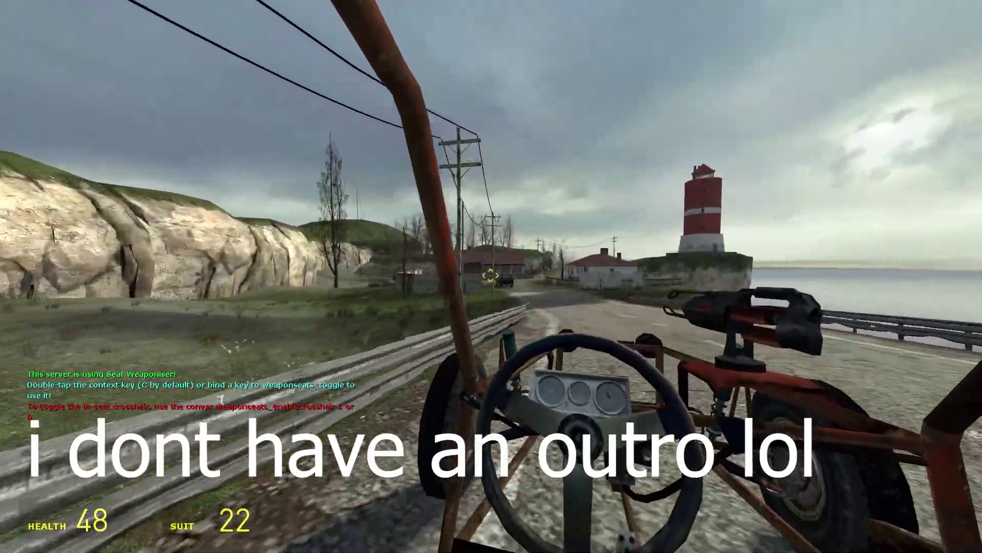
key("a")
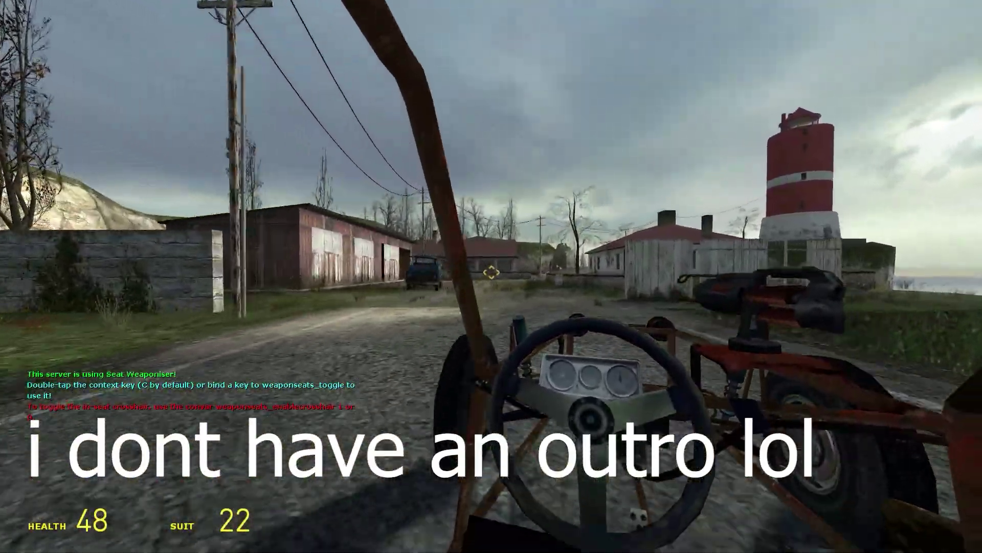